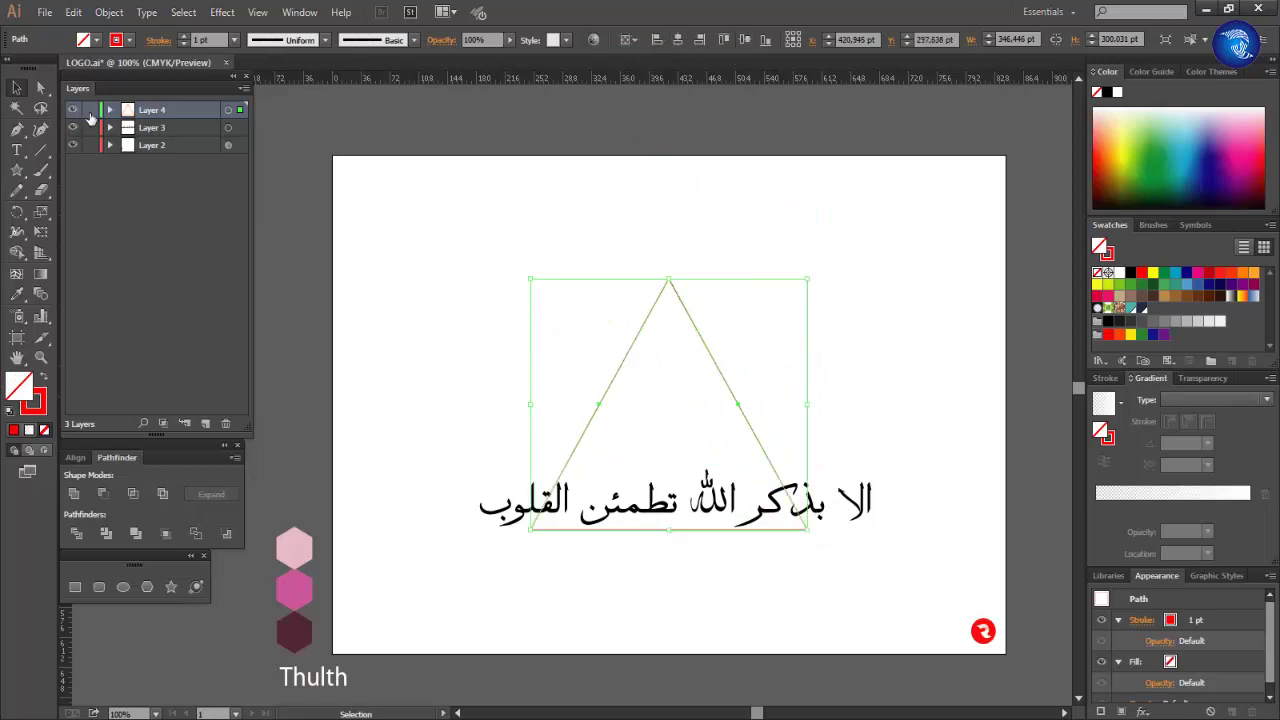
Move the word الله up inside the apex of the red triangle
key("ctrl+plus")
left_click(822, 480)
mouse_move(822, 490)
left_mouse_down()
mouse_move(762, 252)
mouse_move(742, 287)
mouse_move(777, 276)
mouse_move(720, 271)
mouse_move(692, 251)
left_mouse_up()
left_click(873, 600)
left_click(811, 319)
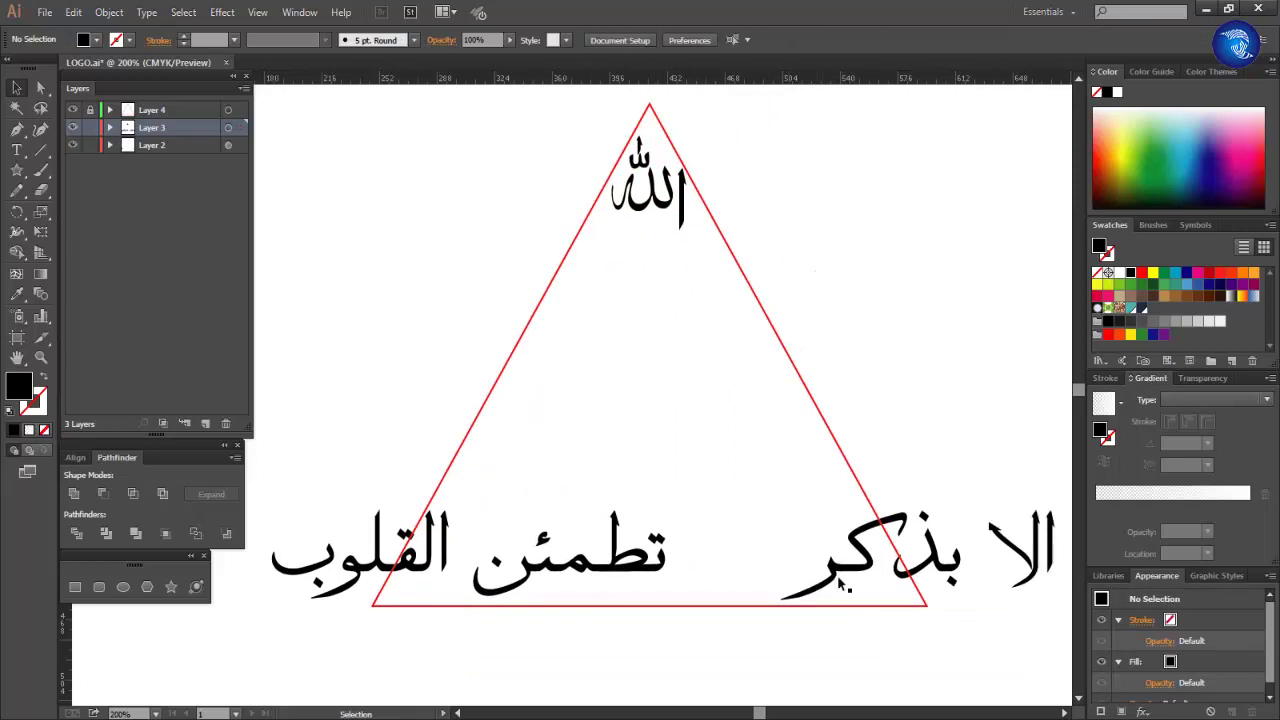
Move the letters بذ below الله inside the triangle, enlarge them and ungroup them
left_click(925, 550)
left_click_drag(925, 550, 675, 290)
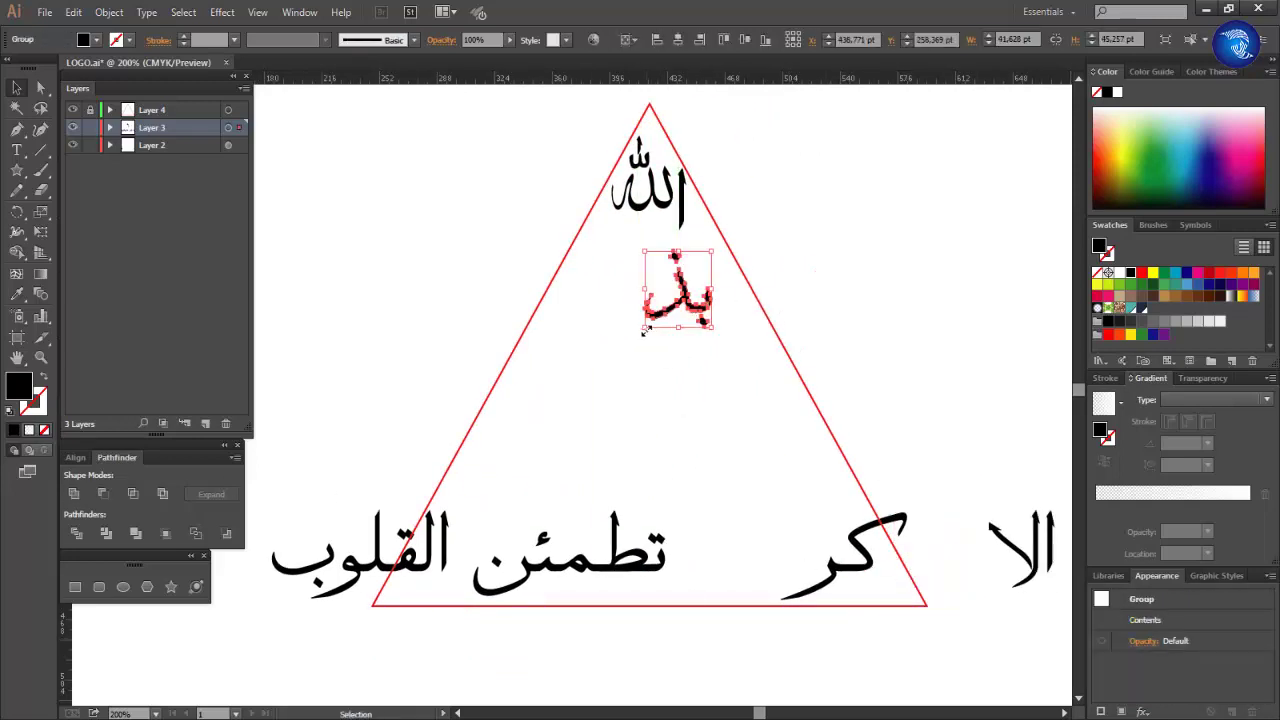
left_click_drag(640, 329, 606, 372)
right_click(735, 332)
left_click(790, 460)
Enlarge the letters كر and place them against بذ to form بذكر below الله
left_click(870, 545)
left_click_drag(908, 515, 985, 404)
left_click_drag(960, 580, 730, 392)
key("ctrl+plus")
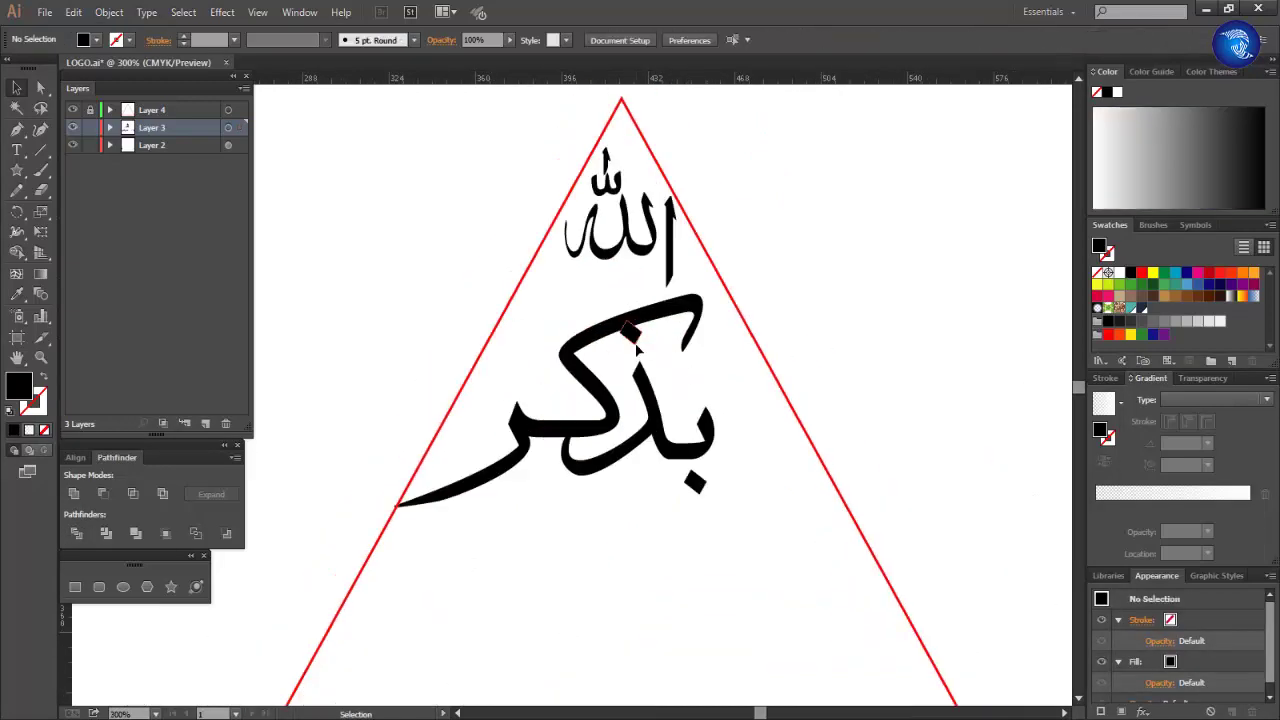
Enlarge the diamond dot below the ب of بذكر to about 12 by 13 pt
left_click(655, 268)
left_click(714, 523)
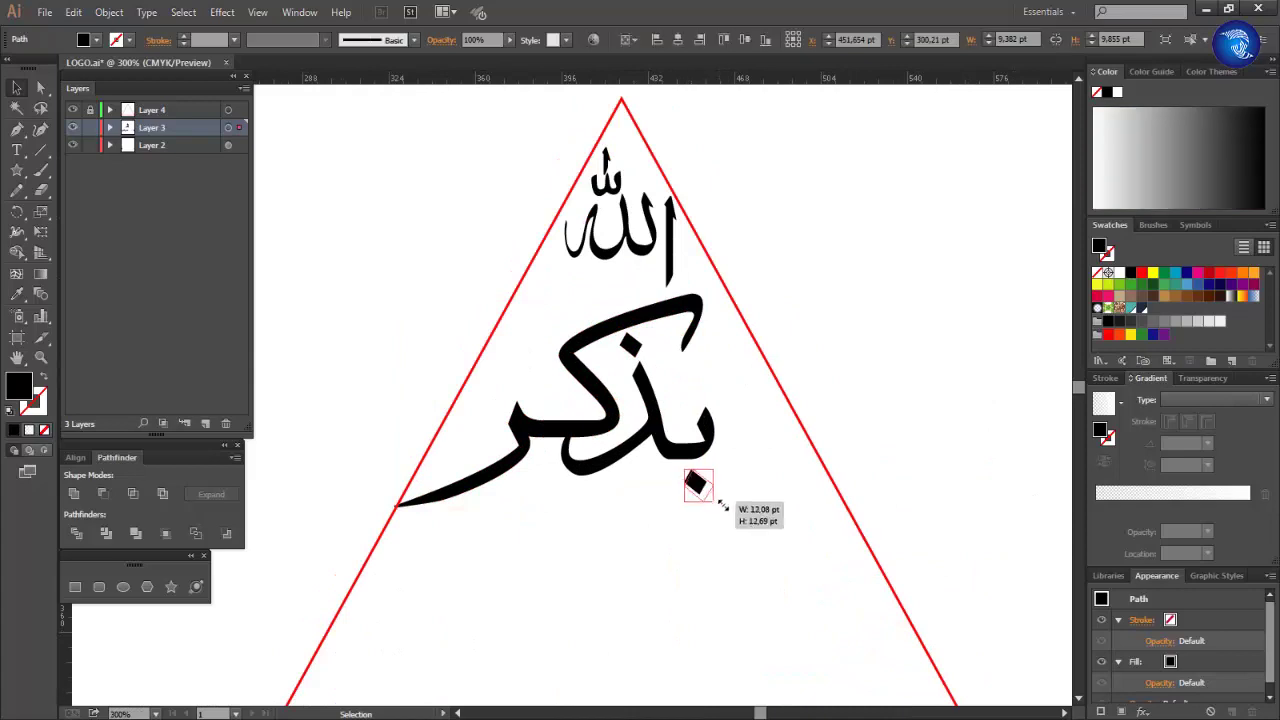
scroll(739, 509, "down", 1)
scroll(709, 332, "up", 1)
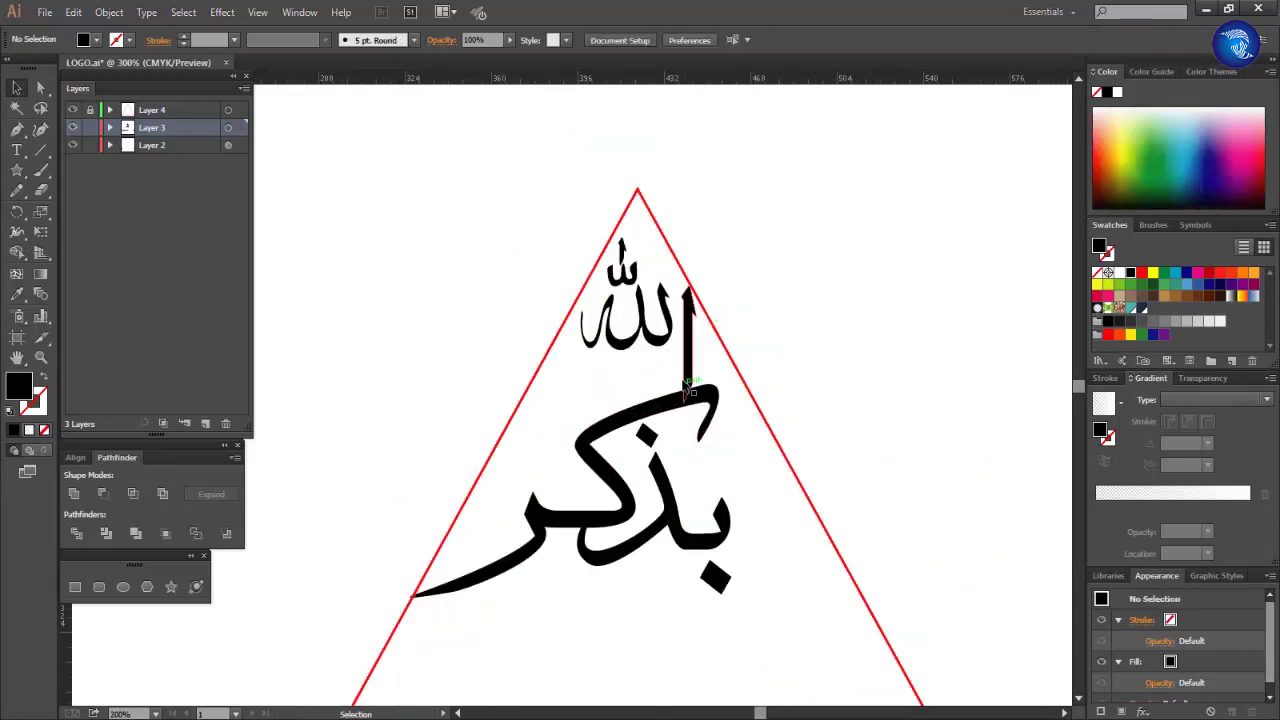
Scale the alif of الله down to about 38 pt tall so it clears بذكر
left_click(692, 323)
left_click(824, 369)
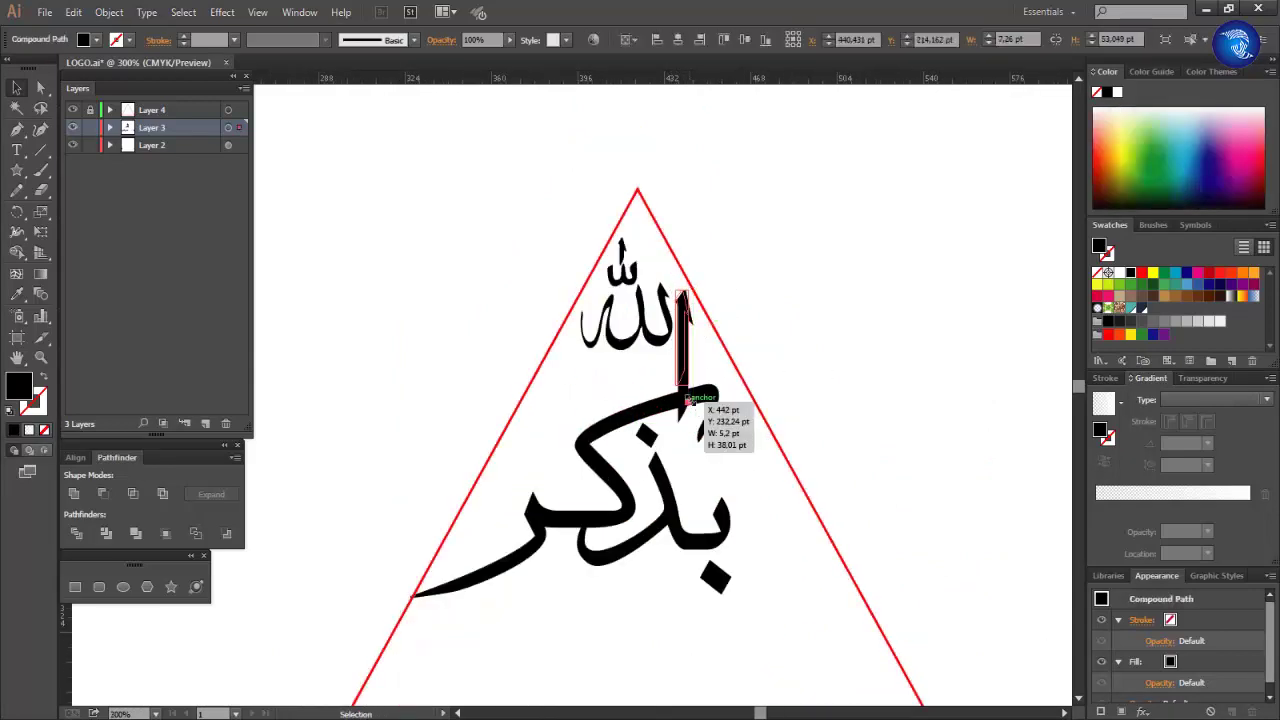
scroll(845, 394, "down", 2)
Enlarge the whole word بذكر so that it spans between the triangle's two slanted sides
left_click(640, 295)
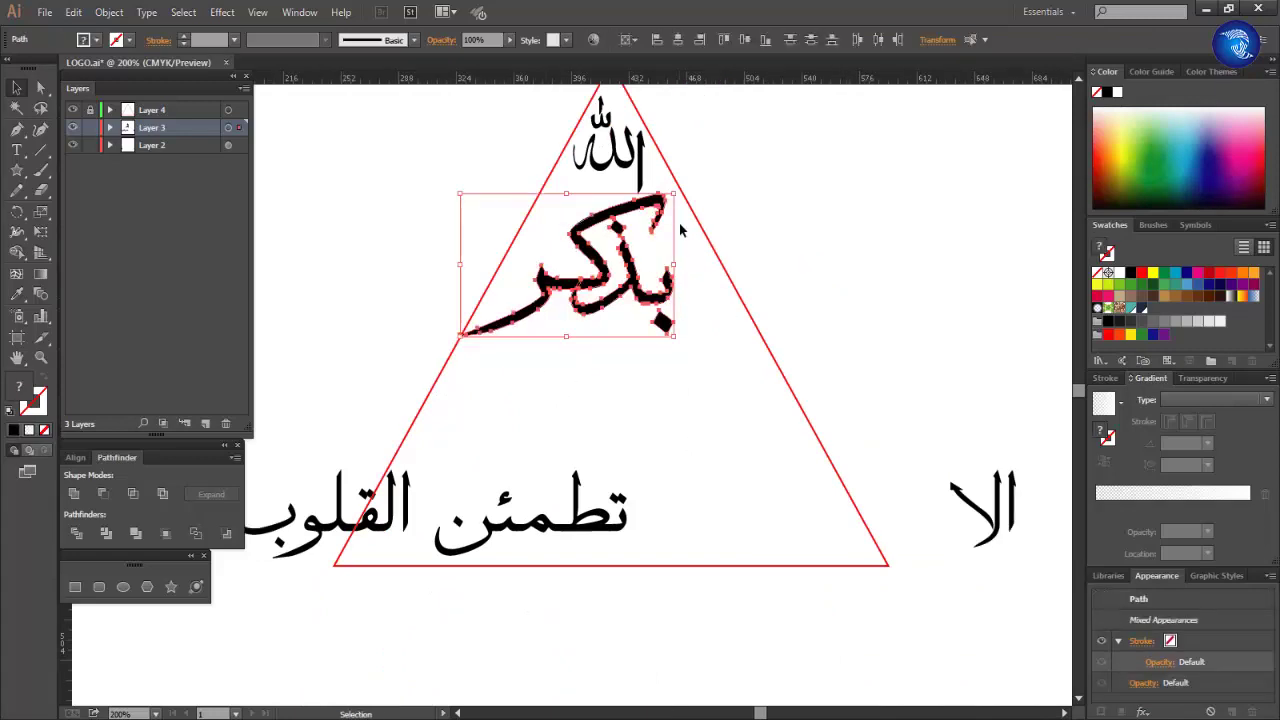
left_click_drag(676, 192, 692, 179)
left_click(674, 373)
scroll(715, 338, "down", 2)
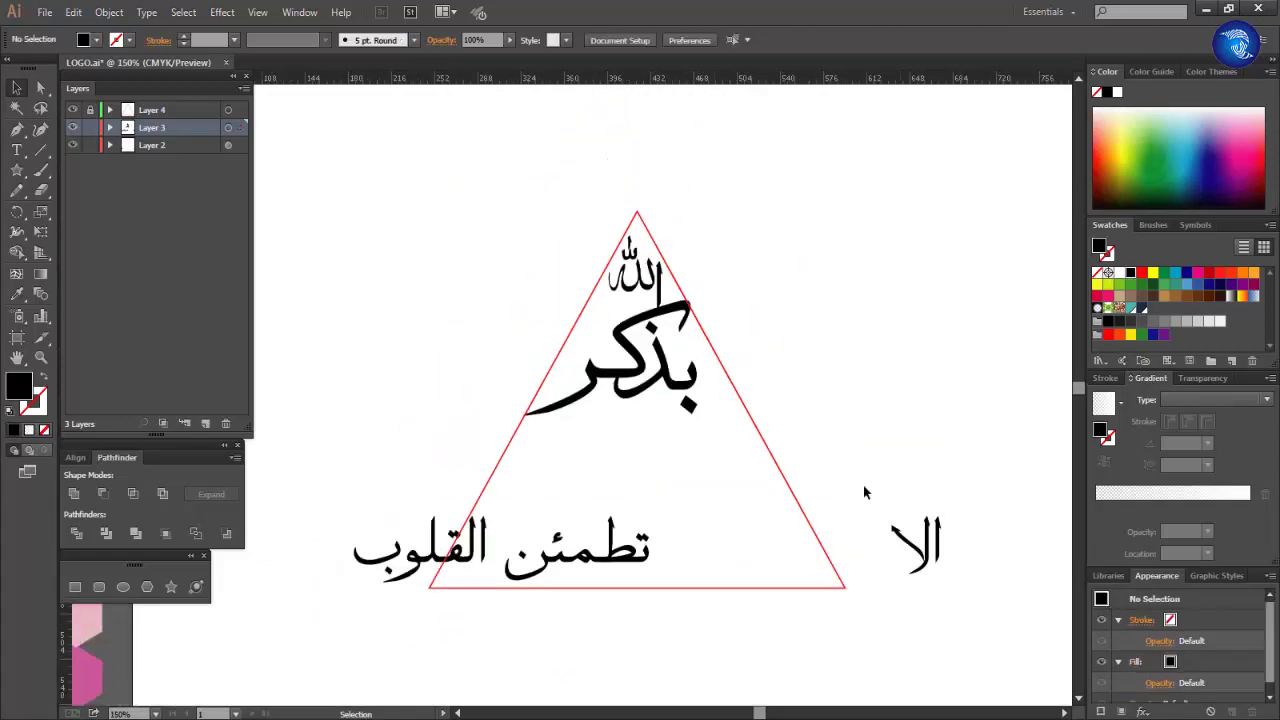
Tilt the alif of الله parallel to the triangle's right side and fit the word neatly above بذكر
scroll(694, 463, "up", 2)
left_click(693, 305)
left_click_drag(725, 248, 791, 289)
key("ctrl+plus")
left_click(650, 320)
left_click_drag(725, 372, 720, 400)
right_click(776, 268)
left_click_drag(657, 226, 665, 271)
scroll(743, 374, "down", 6)
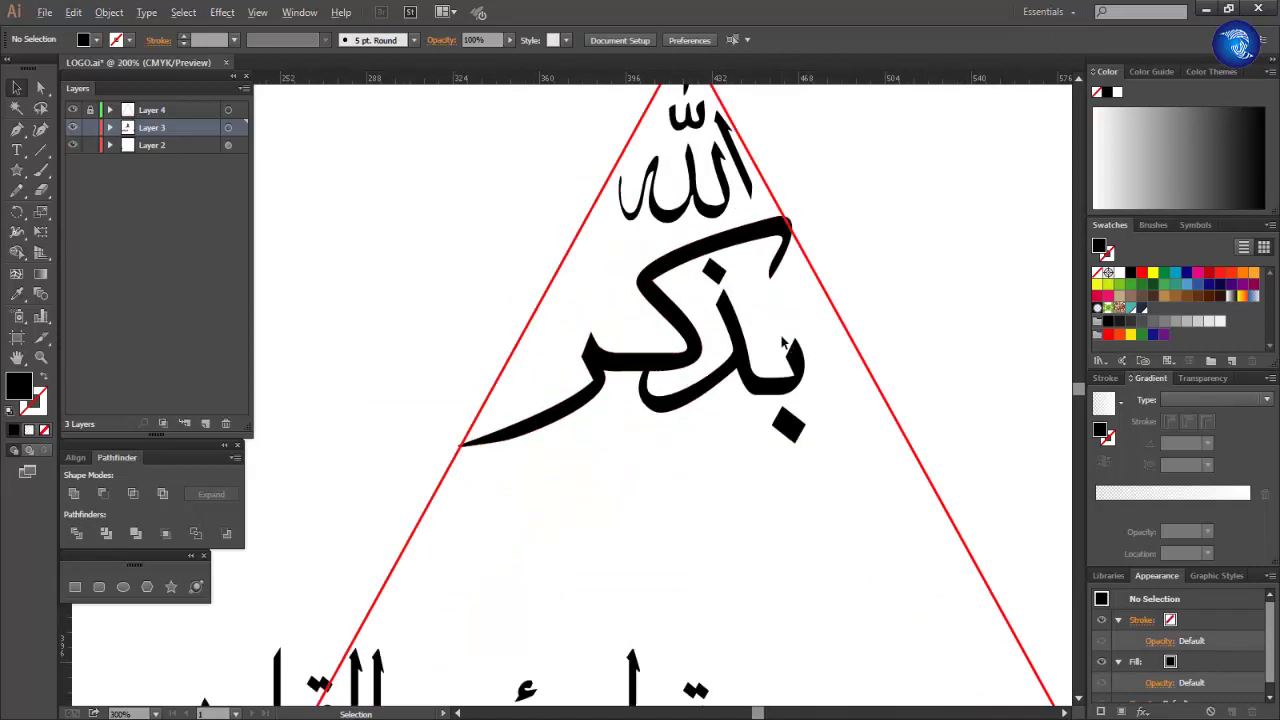
Place the alif of الا in the triangle's lower right corner, enlarged and tilted parallel to the right side
scroll(775, 391, "right", 1)
key("v")
left_click(1033, 355)
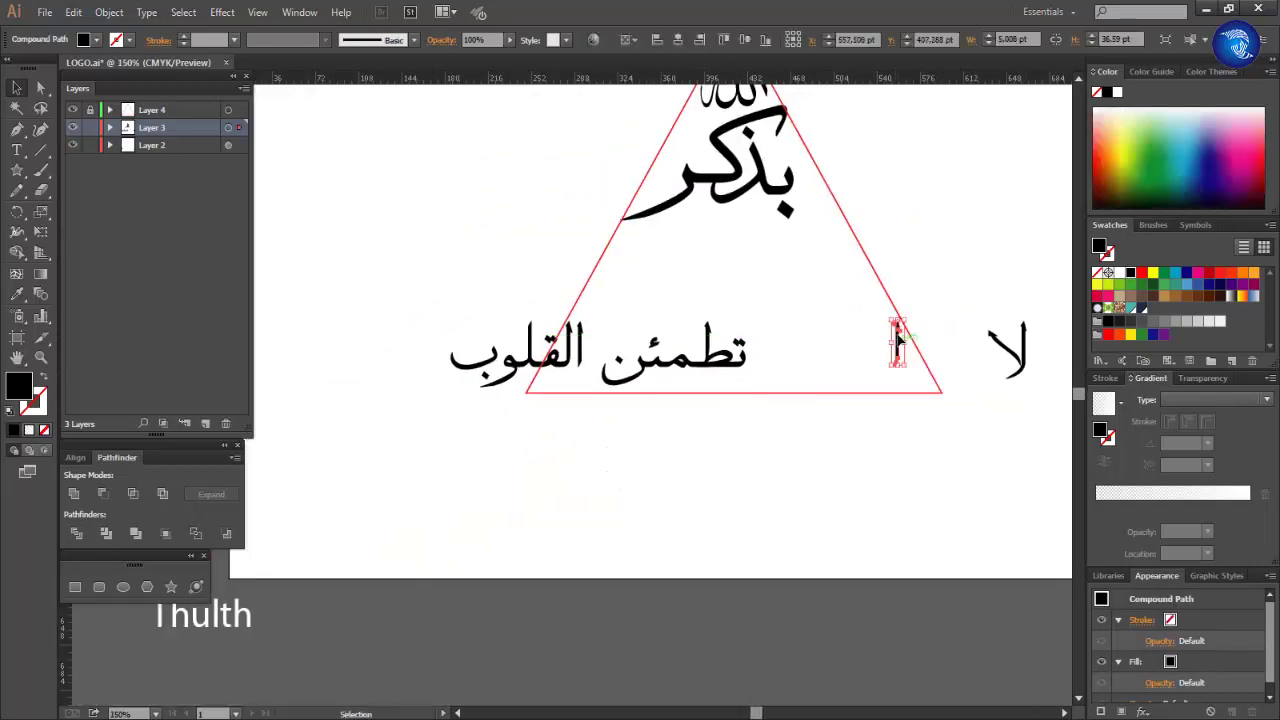
left_click_drag(857, 213, 857, 213)
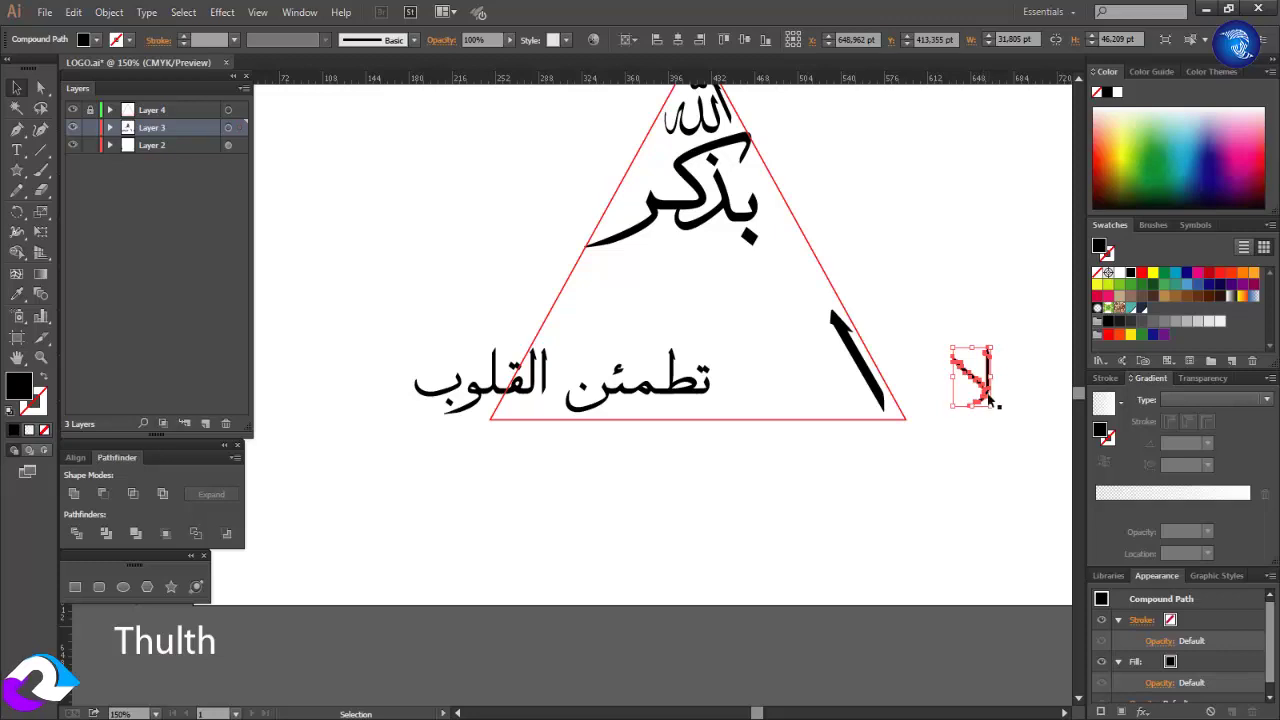
Move لا inside the triangle beside the tilted alif and enlarge it to about 62 by 91 pt
left_click_drag(990, 400, 815, 388)
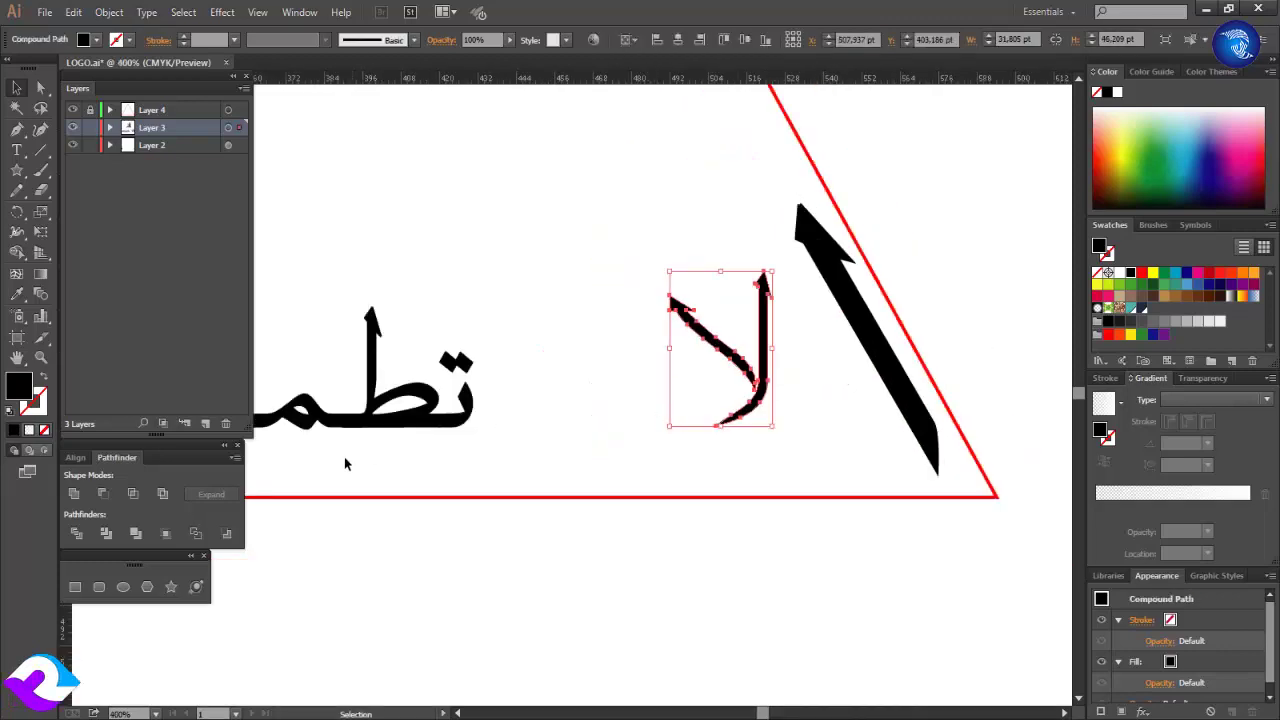
left_click_drag(346, 457, 500, 491)
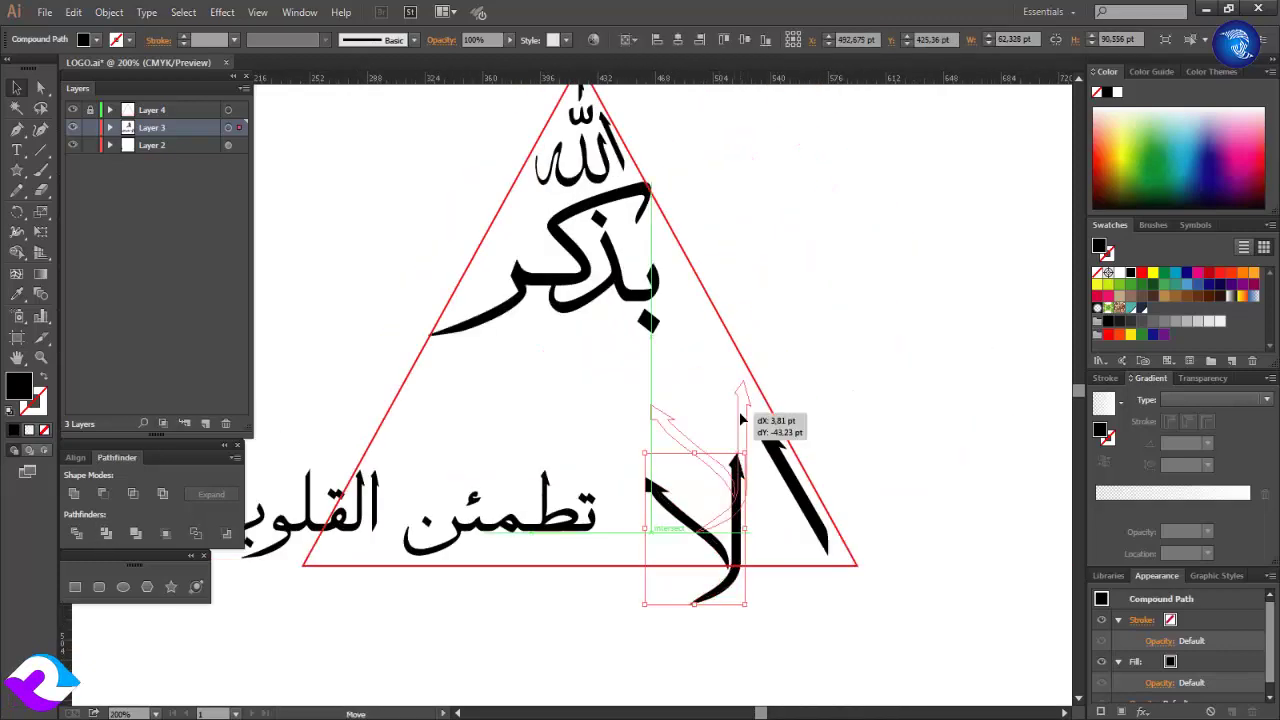
left_click_drag(651, 409, 655, 412)
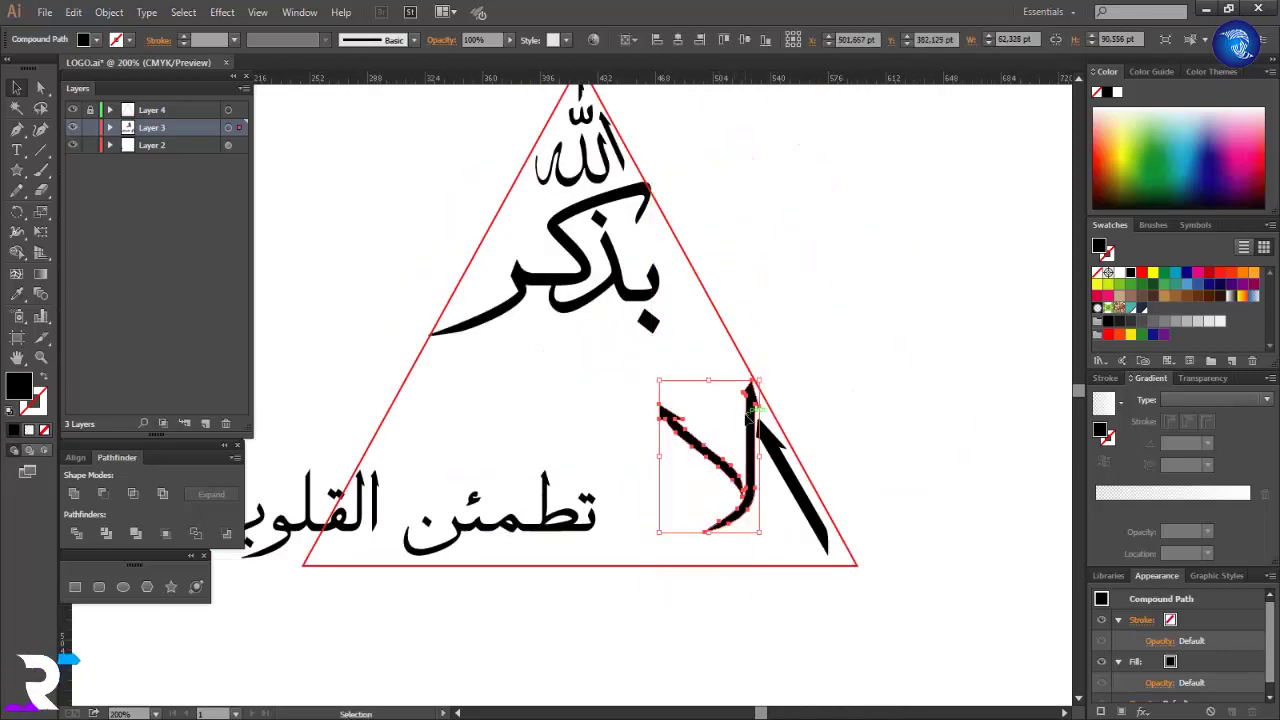
left_click(670, 462)
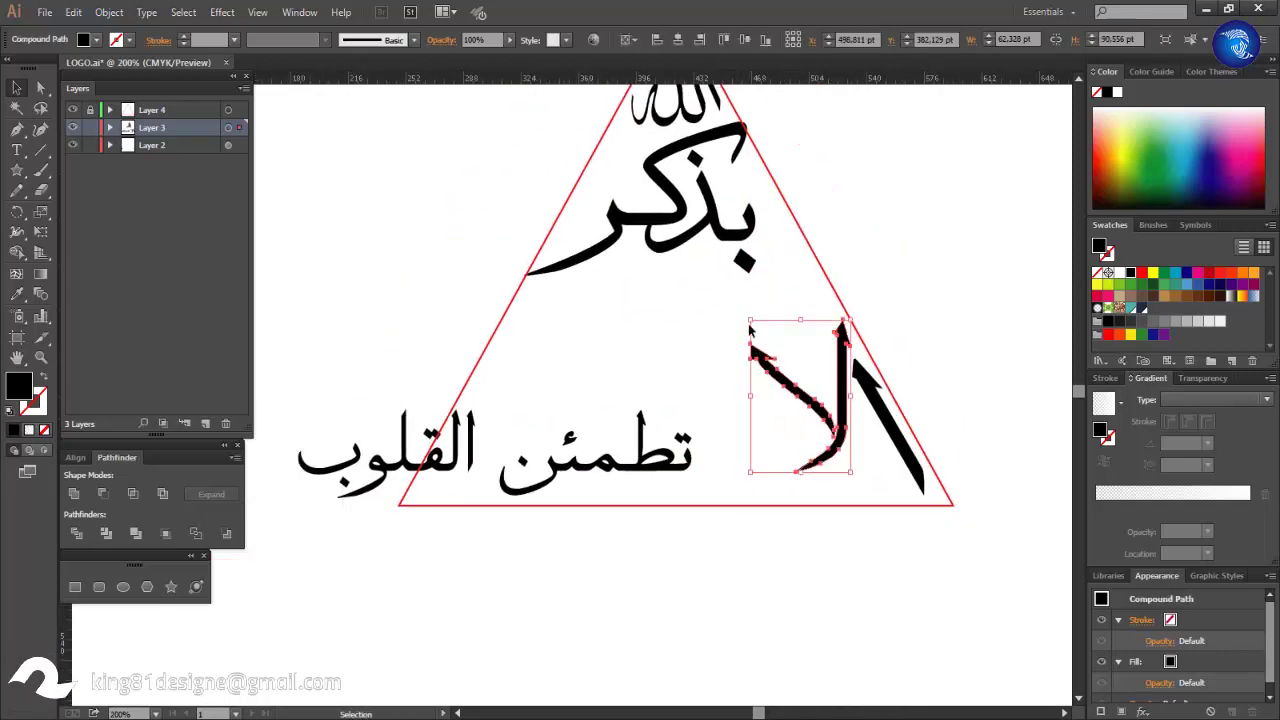
Lengthen the diagonal and upright strokes of لا and shift the diagonal stroke down and left, away from the upright
left_click_drag(748, 263, 712, 262)
left_click(838, 356)
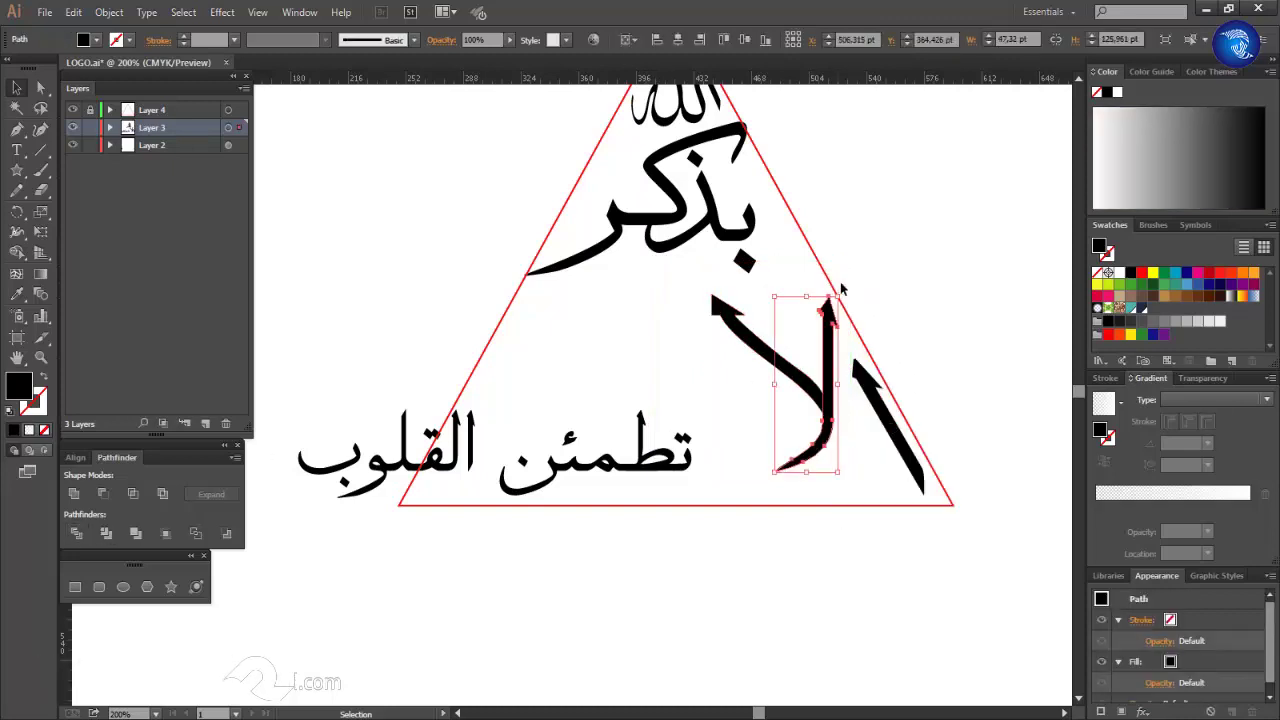
left_click_drag(818, 380, 795, 405)
left_click(814, 522)
scroll(607, 525, "up", 1)
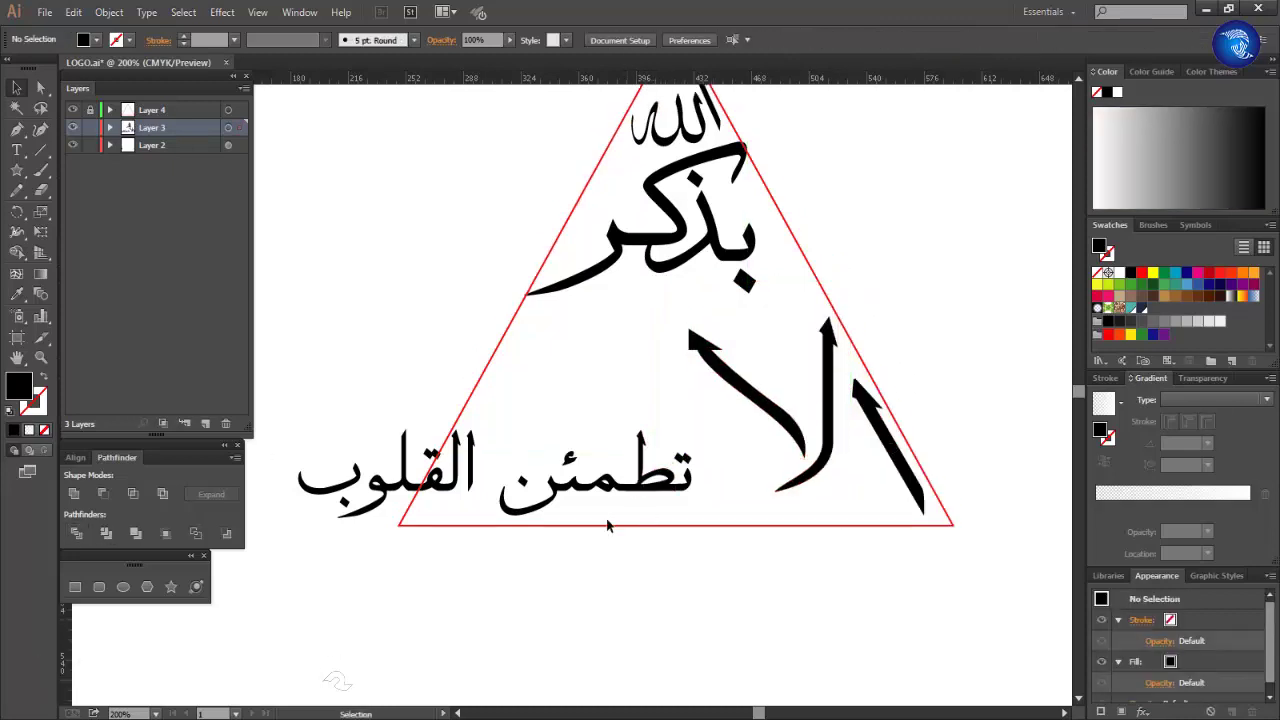
Enlarge the word تطمئن and set it along the triangle's base, left of لا
left_click(530, 508)
left_click_drag(502, 508, 432, 525)
left_click(663, 523)
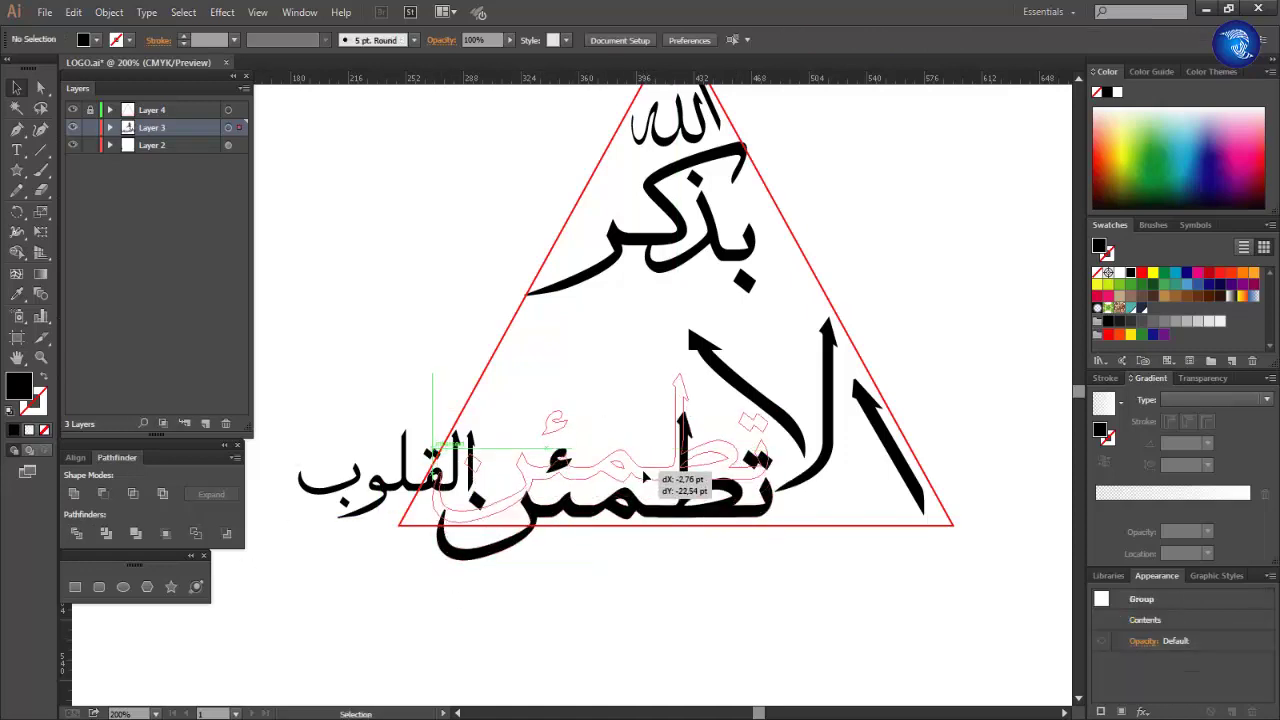
left_click_drag(728, 483, 714, 514)
scroll(578, 510, "left", 2)
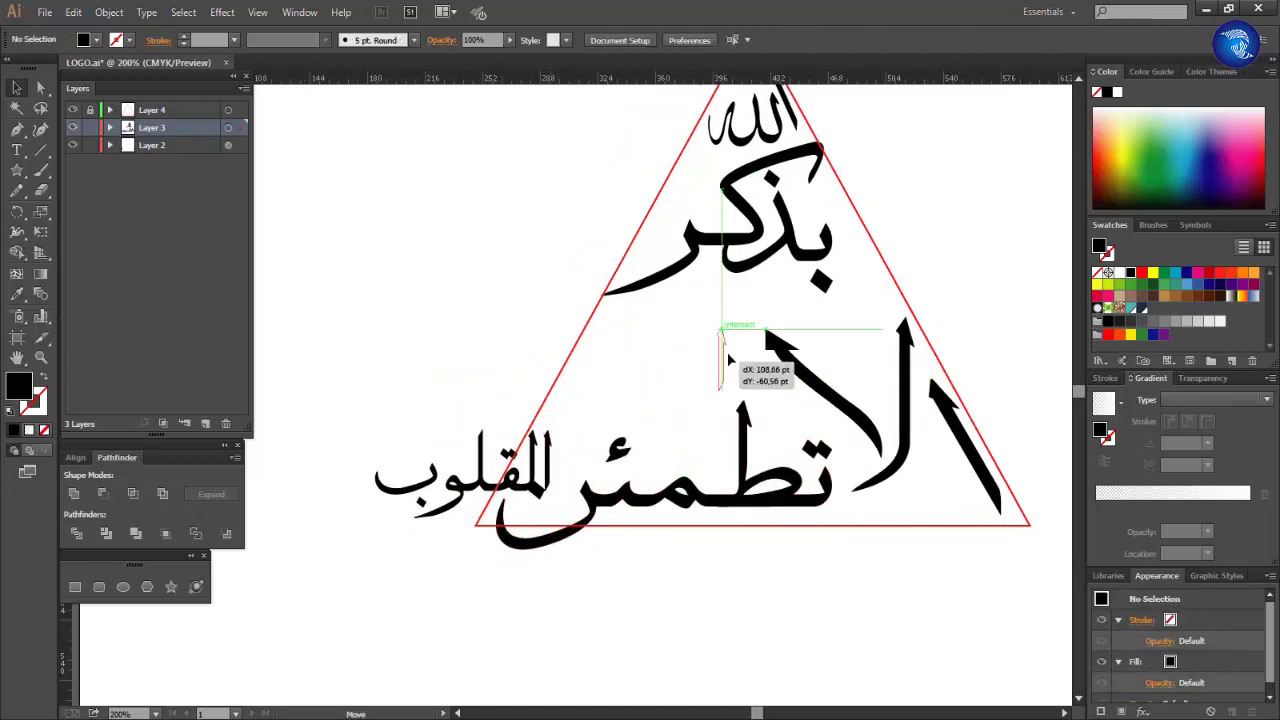
Move the alif of القلوب above تطمئن beside the ط stroke and scale it up into a tall stroke
left_click_drag(728, 360, 720, 443)
left_click_drag(735, 400, 735, 398)
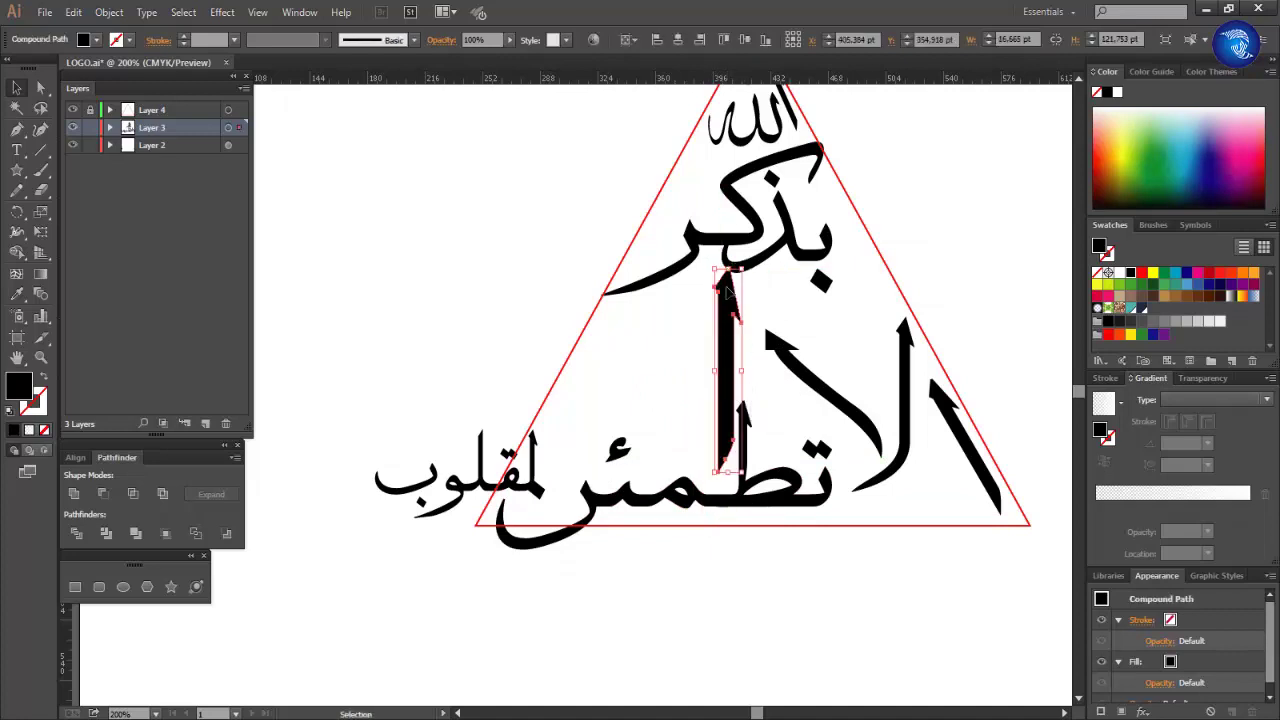
left_click_drag(741, 296, 741, 298)
left_click(513, 508)
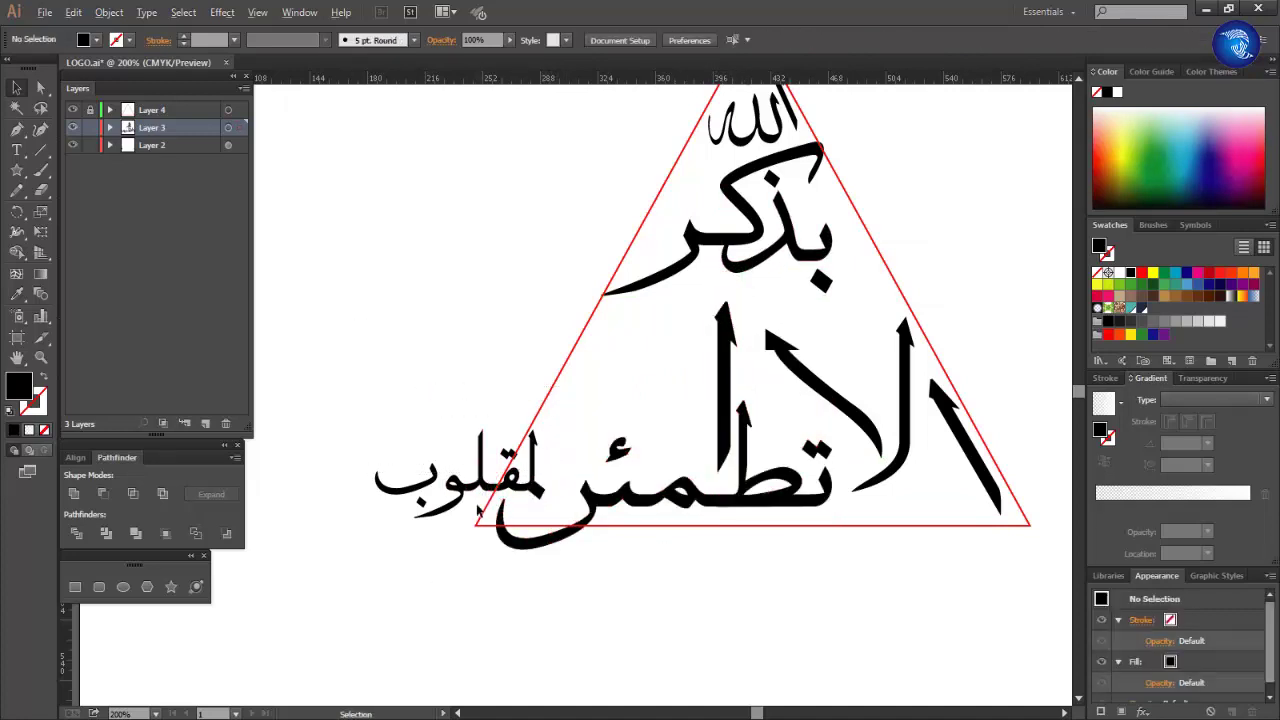
Move the letters لقلو inside the triangle, left of the tall alif and above تطمئن
scroll(478, 511, "up", 2)
left_click(586, 395)
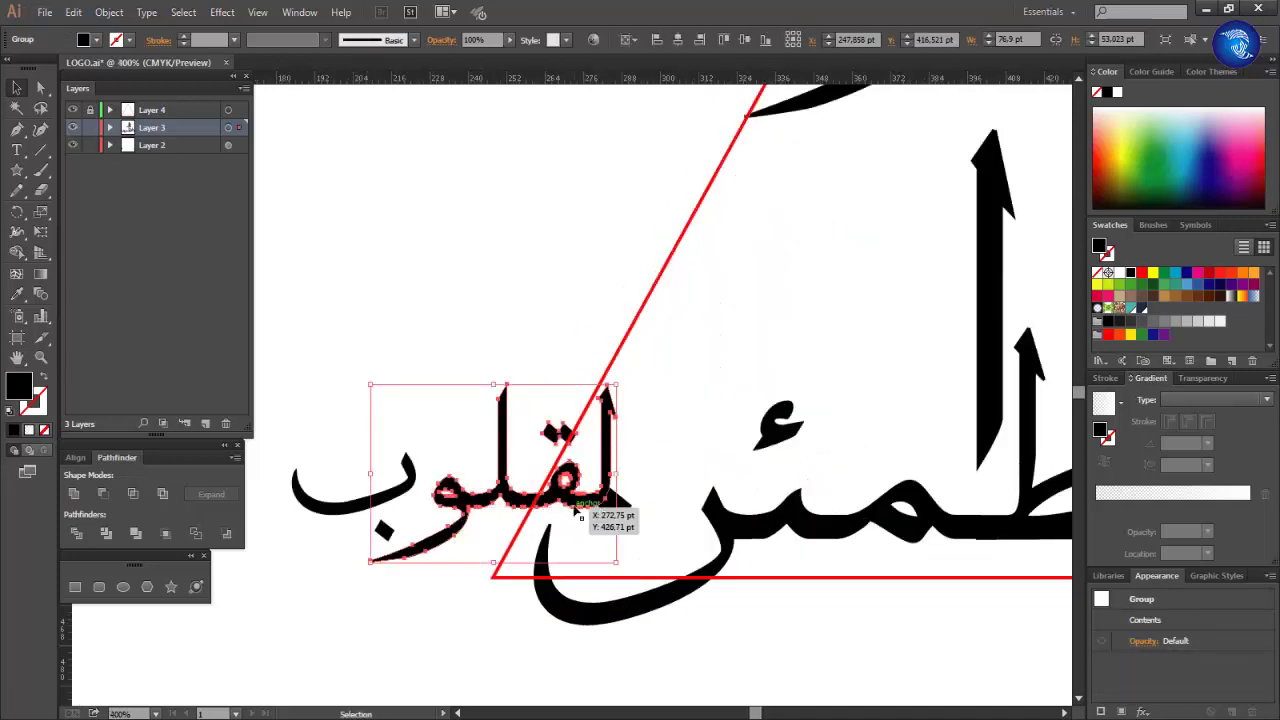
left_click_drag(580, 515, 858, 354)
scroll(700, 400, "up", 1)
Place the ب of القلوب directly beneath لقلو inside the triangle
left_click_drag(315, 483, 535, 450)
right_click(740, 390)
key("Escape")
Ungroup the word تطمئن and lower its hamza closer to the letters
left_click(671, 423)
right_click(686, 514)
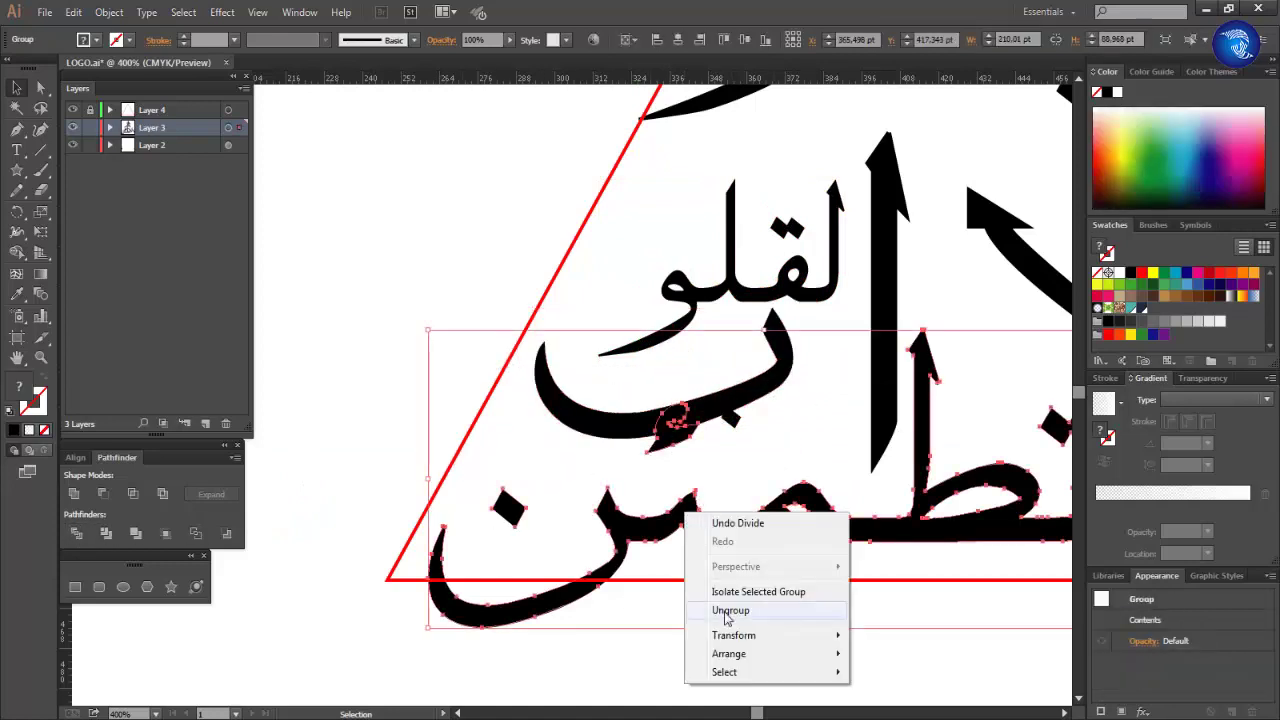
left_click(730, 610)
left_click_drag(677, 422, 694, 465)
Enlarge the diamond dot of the ن and move the dot of the ب down, above the م of تطمئن
left_click(508, 508)
left_click_drag(528, 493, 748, 432)
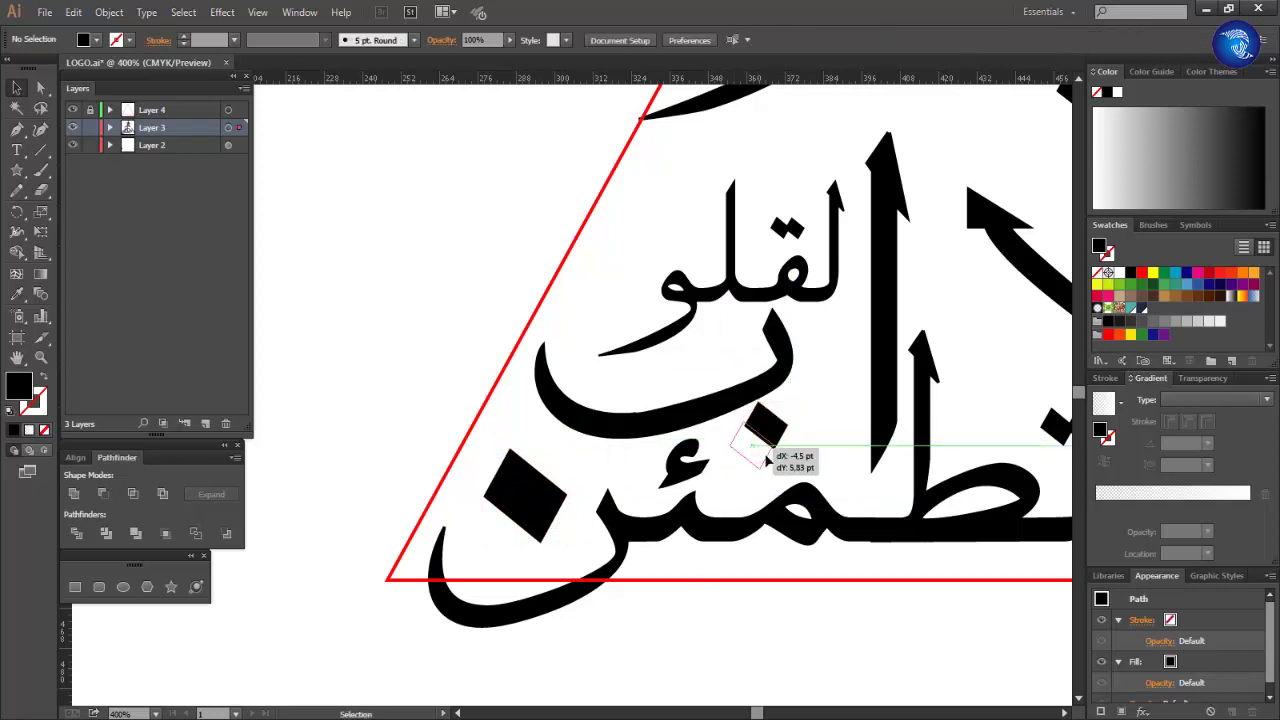
Make the لقلو strokes a compound path, enlarge it toward the triangle's left side and adjust the two ق dots
scroll(840, 420, "up", 3)
left_click(832, 400)
key("ctrl+8")
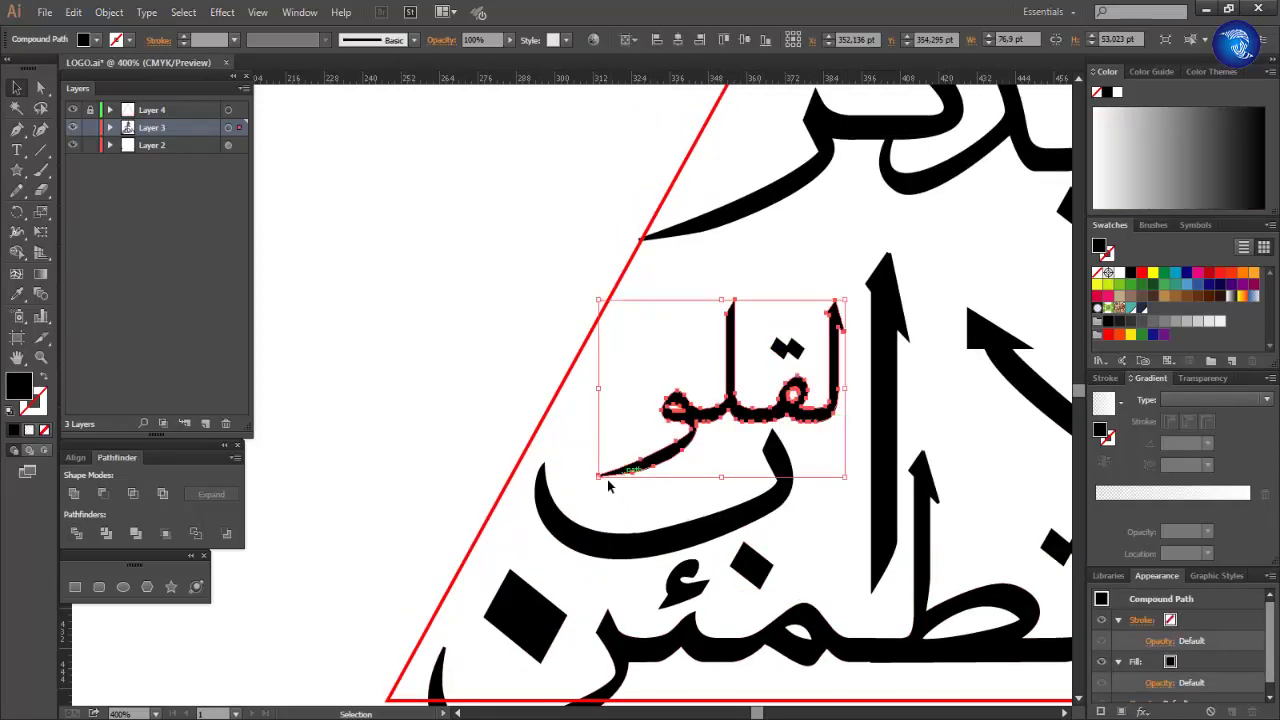
left_click_drag(598, 477, 553, 481)
left_click_drag(840, 348, 823, 371)
key("ctrl+minus")
scroll(770, 430, "up", 2)
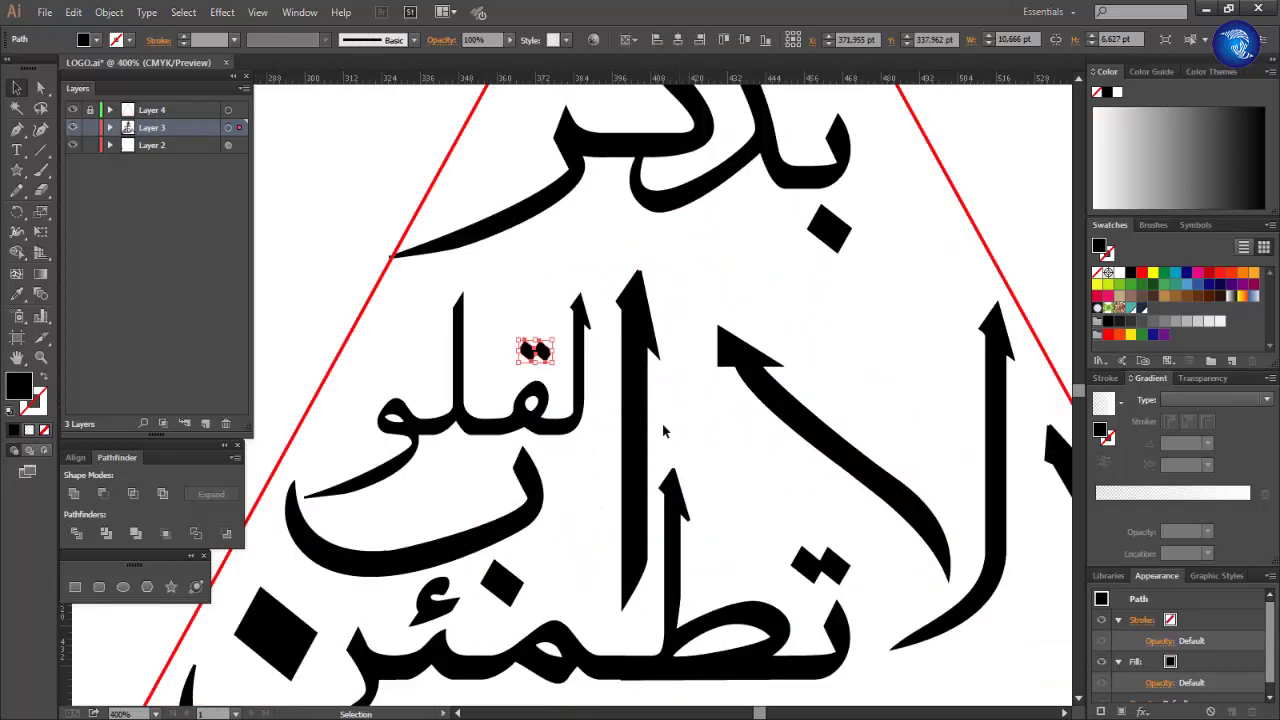
Move the tall alif of القلوب up and right toward لا and scale it down
left_click(701, 461)
mouse_move(701, 461)
left_mouse_down()
mouse_move(750, 395)
mouse_move(730, 386)
left_mouse_up()
left_click_drag(691, 342, 714, 237)
Enlarge لقلو up to the moved alif and raise it so its upright strokes overlap بذكر
left_click(612, 413)
left_click_drag(612, 413, 620, 340)
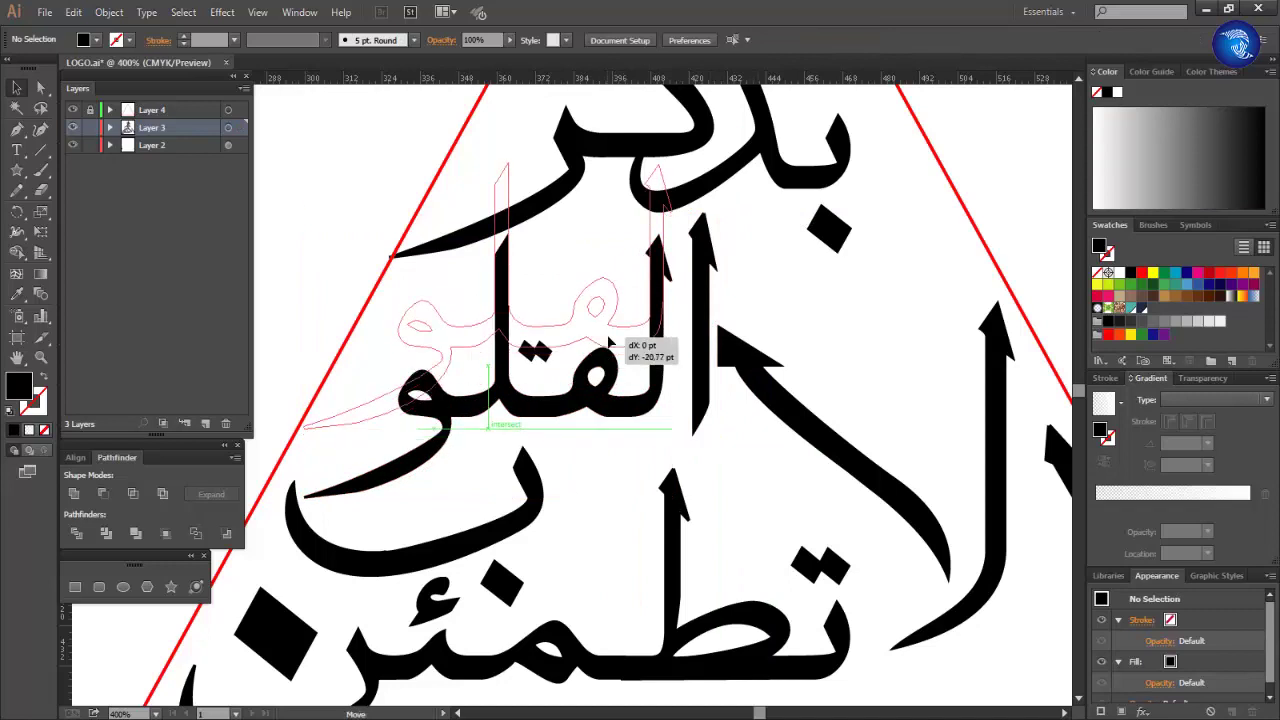
scroll(620, 340, "up", 3)
Enlarge the بذ stroke to about 84 by 60 pt and move its lower and upper dots to match
left_click(631, 373)
left_click_drag(604, 391, 590, 440)
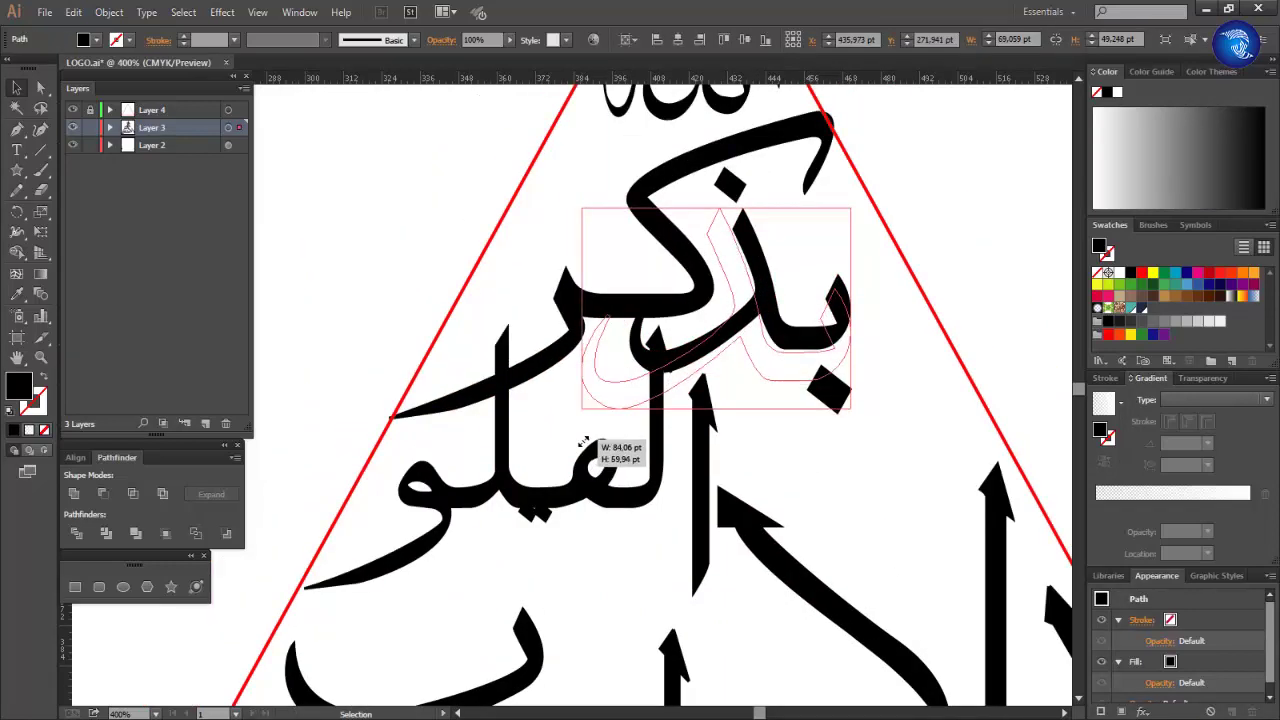
left_click_drag(830, 398, 842, 443)
left_click(730, 185)
left_click_drag(727, 181, 714, 177)
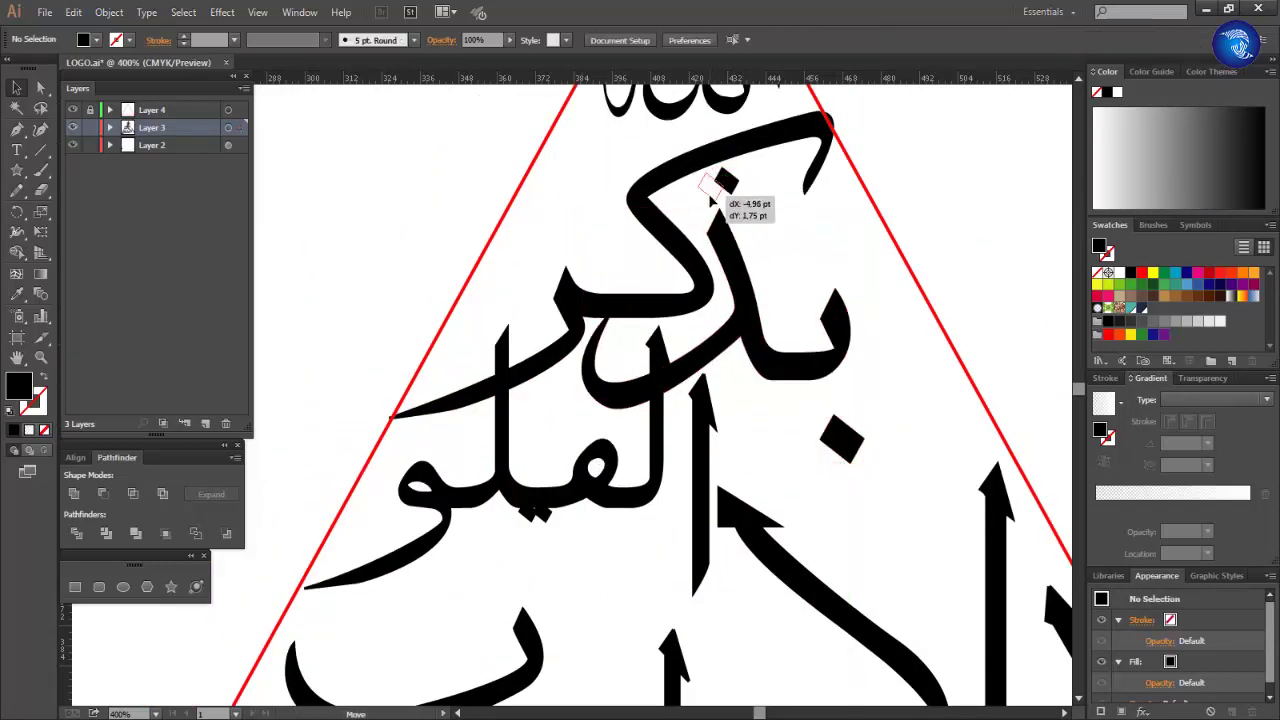
Move the two ق dots above their letter and raise the ب stroke to sit directly under لقلو
scroll(709, 177, "down", 1)
mouse_move(547, 477)
left_mouse_down()
mouse_move(607, 385)
mouse_move(612, 397)
left_mouse_up()
scroll(612, 397, "down", 3)
mouse_move(560, 545)
left_mouse_down()
mouse_move(643, 443)
mouse_move(650, 455)
mouse_move(640, 450)
left_mouse_up()
scroll(650, 455, "down", 1)
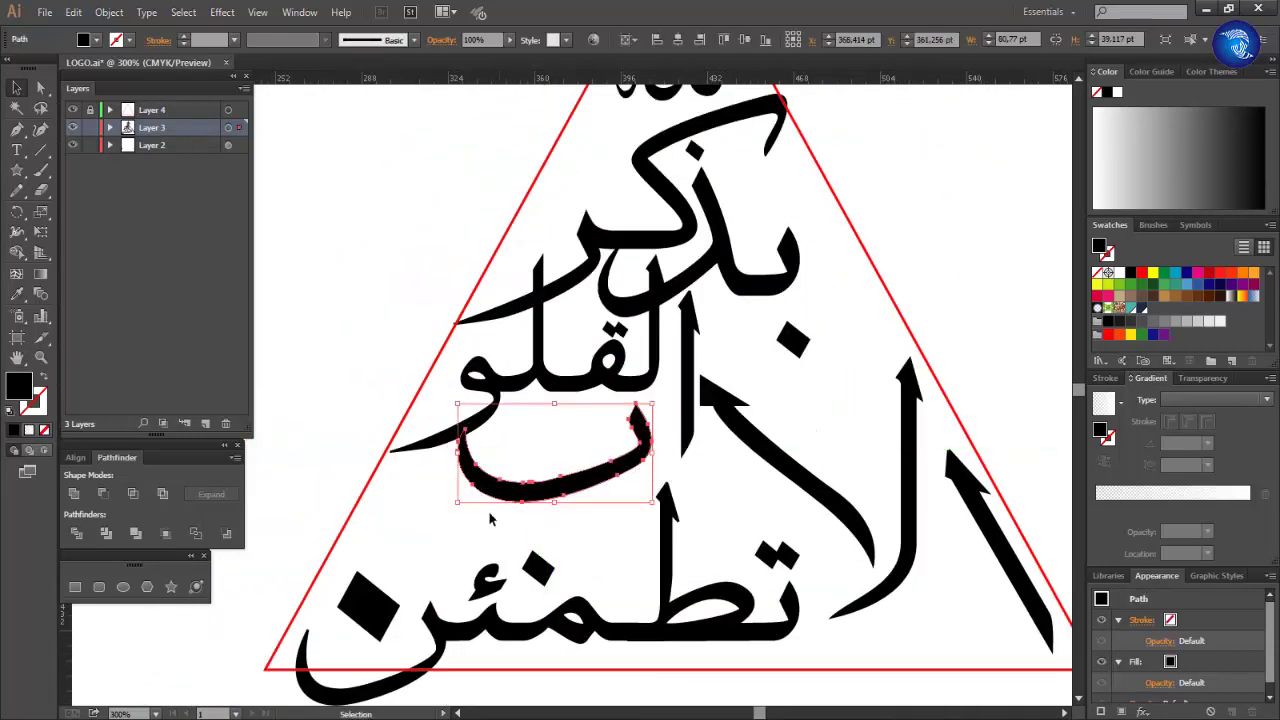
Enlarge the ب stroke out to the triangle's left side and place its diamond dot just beneath it
left_click_drag(430, 500, 398, 530)
left_click_drag(561, 517, 561, 497)
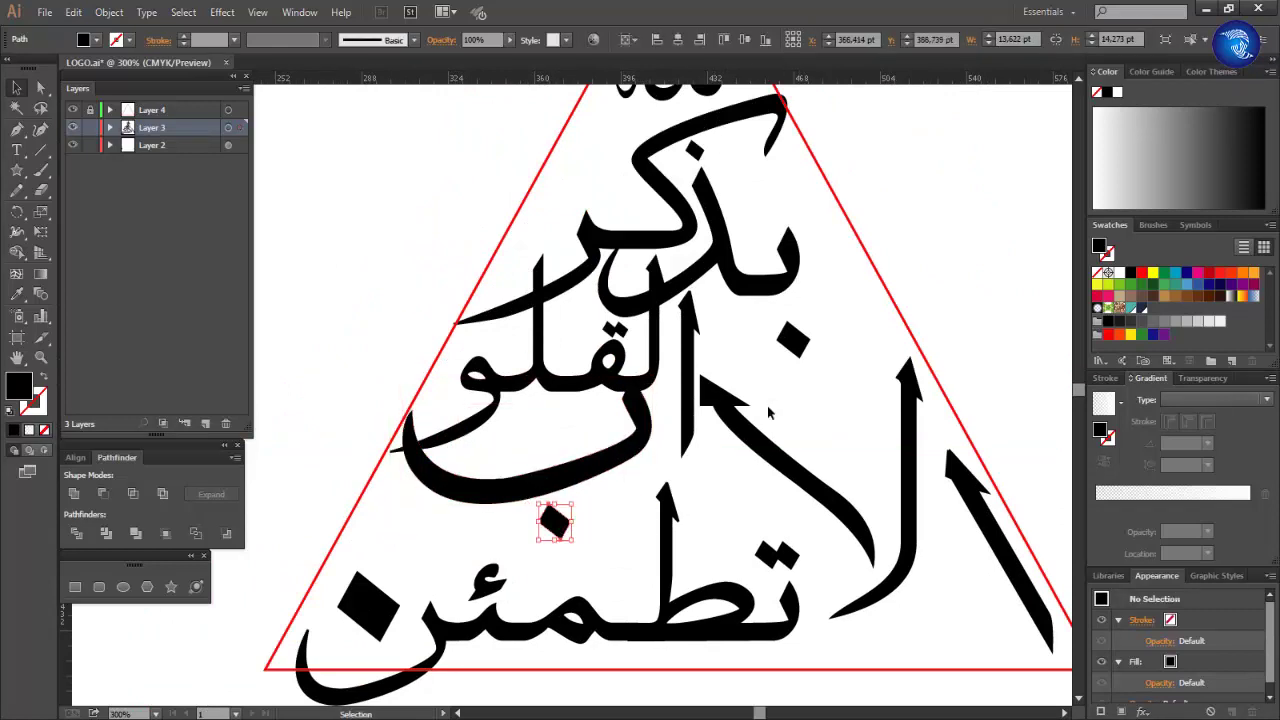
left_click(557, 523)
Lower the alif of القلوب slightly and shift the بذ stroke about 6.7 pt right and 4.6 pt down
left_click_drag(685, 366, 688, 330)
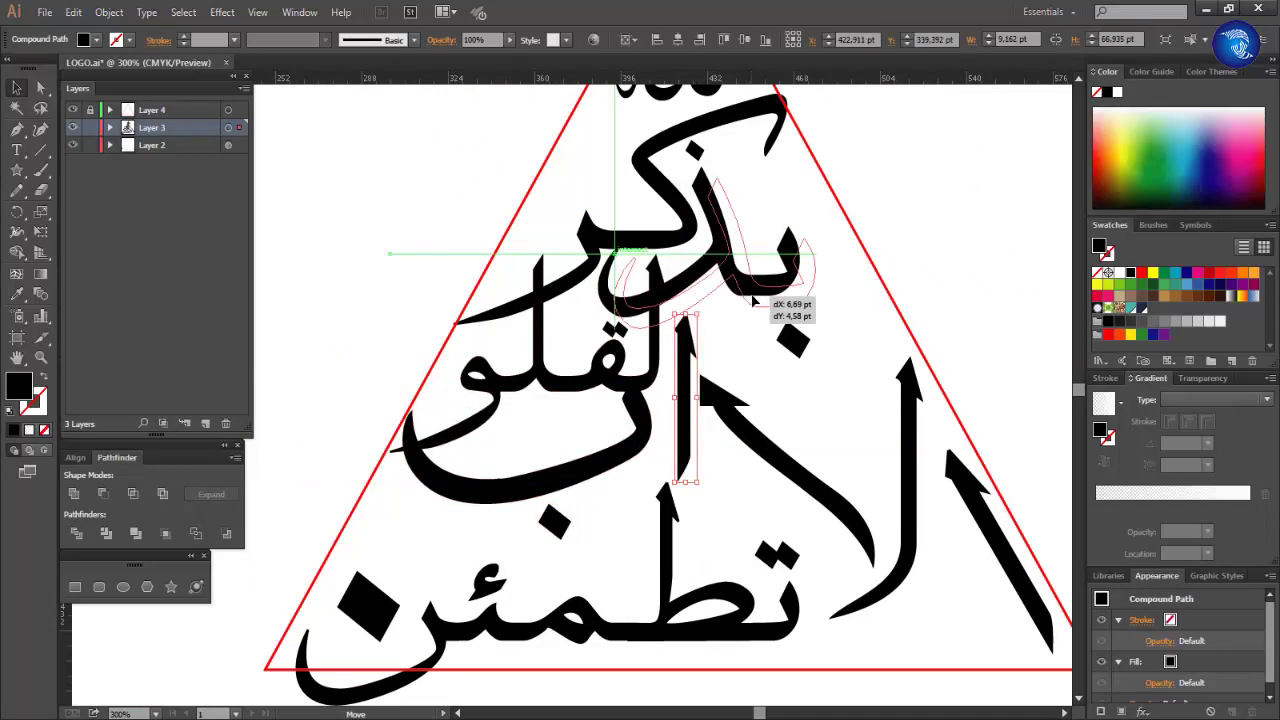
left_click(680, 236)
left_click_drag(680, 236, 681, 247)
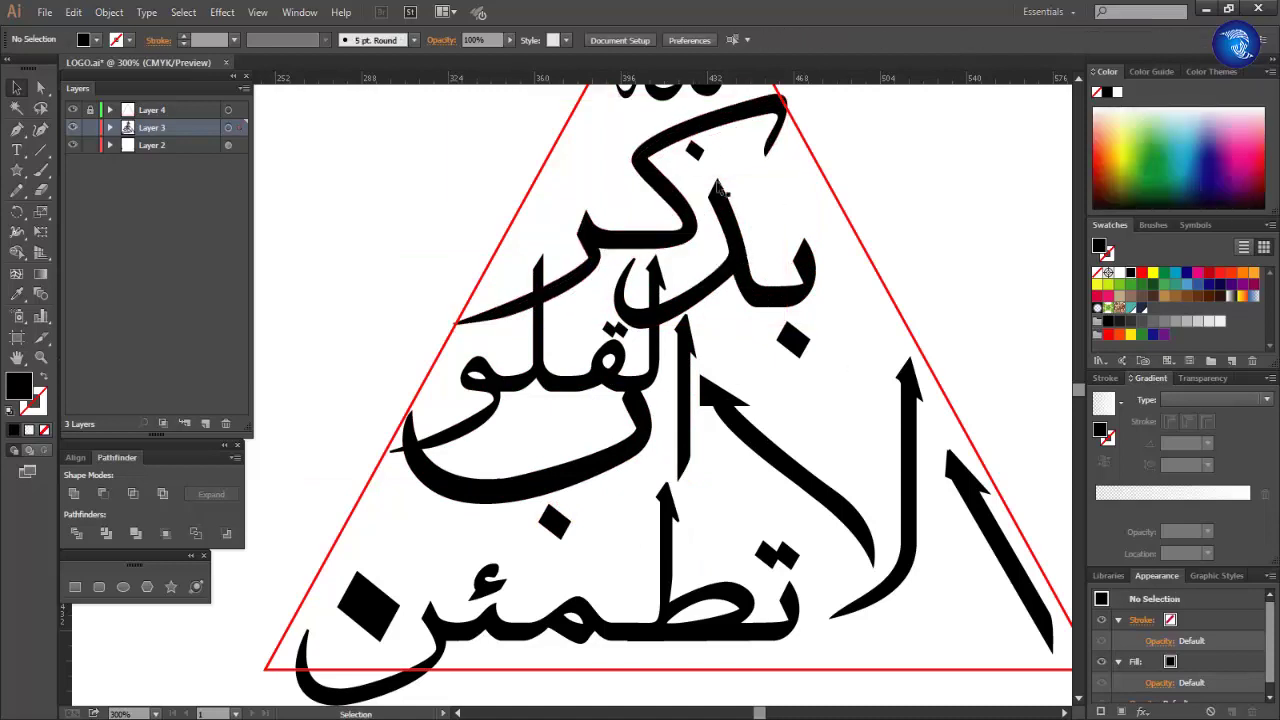
Reposition the upper and lower dots of بذ to follow the shifted stroke
left_click(699, 153)
left_click_drag(706, 154, 708, 165)
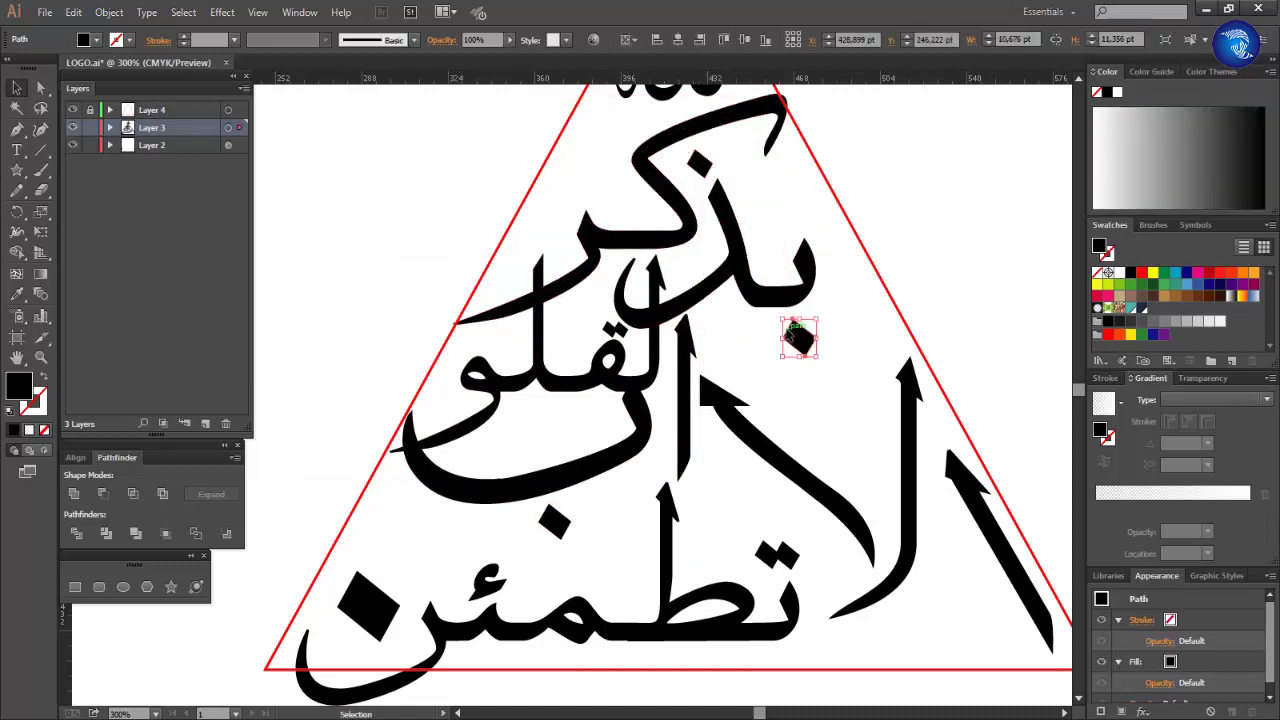
left_click_drag(606, 474, 606, 474)
left_click(878, 418)
scroll(870, 500, "down", 2)
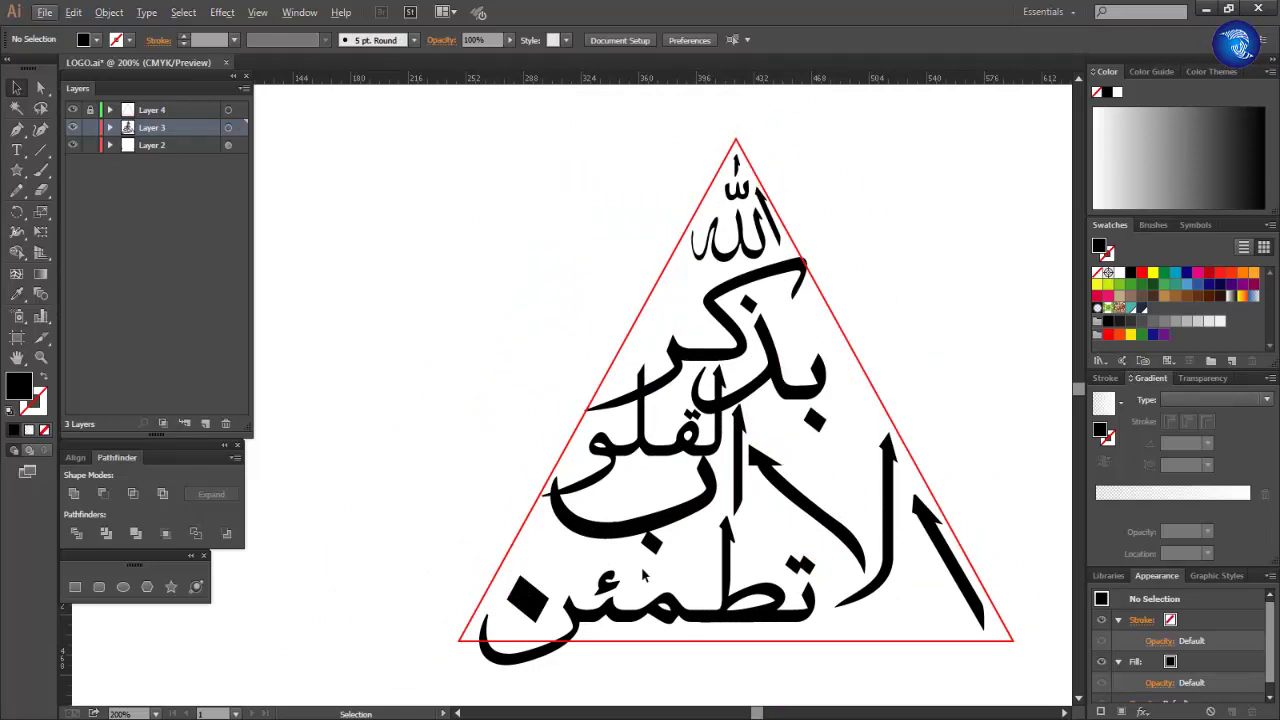
Raise the alif of القلوب so it stands level with the lam of القلو
mouse_move(822, 398)
left_mouse_down()
mouse_move(805, 420)
mouse_move(740, 440)
left_mouse_up()
left_click(792, 458)
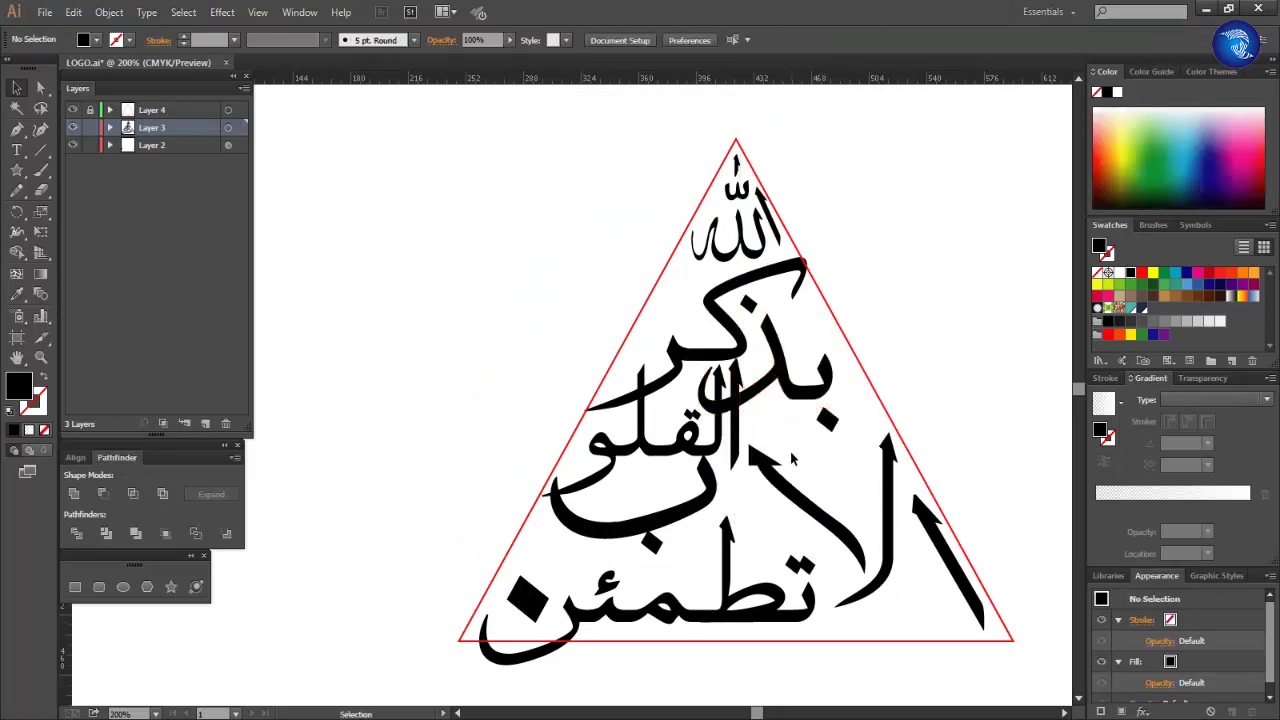
scroll(798, 455, "down", 1)
scroll(907, 479, "up", 1)
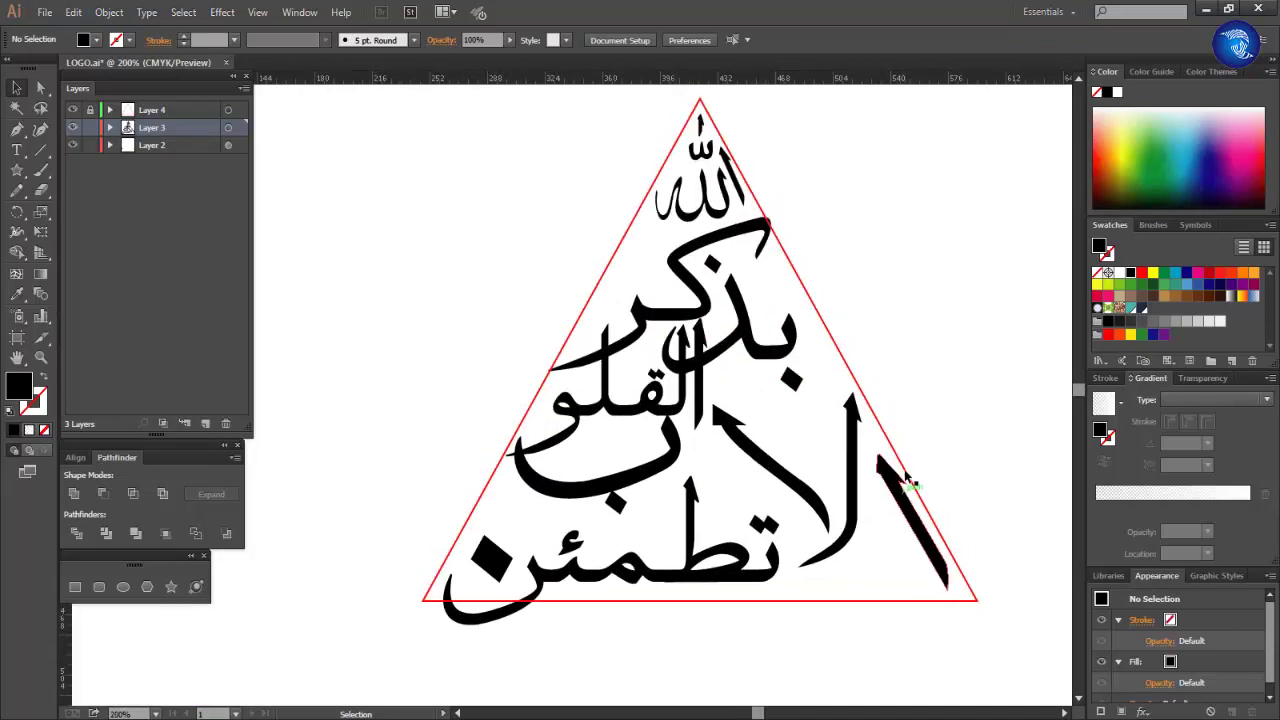
Add a text object of Arabic vowel marks beside the triangle's apex and enlarge it to 226 pt
scroll(907, 479, "up", 1)
key("t")
left_click(475, 230)
type("ض")
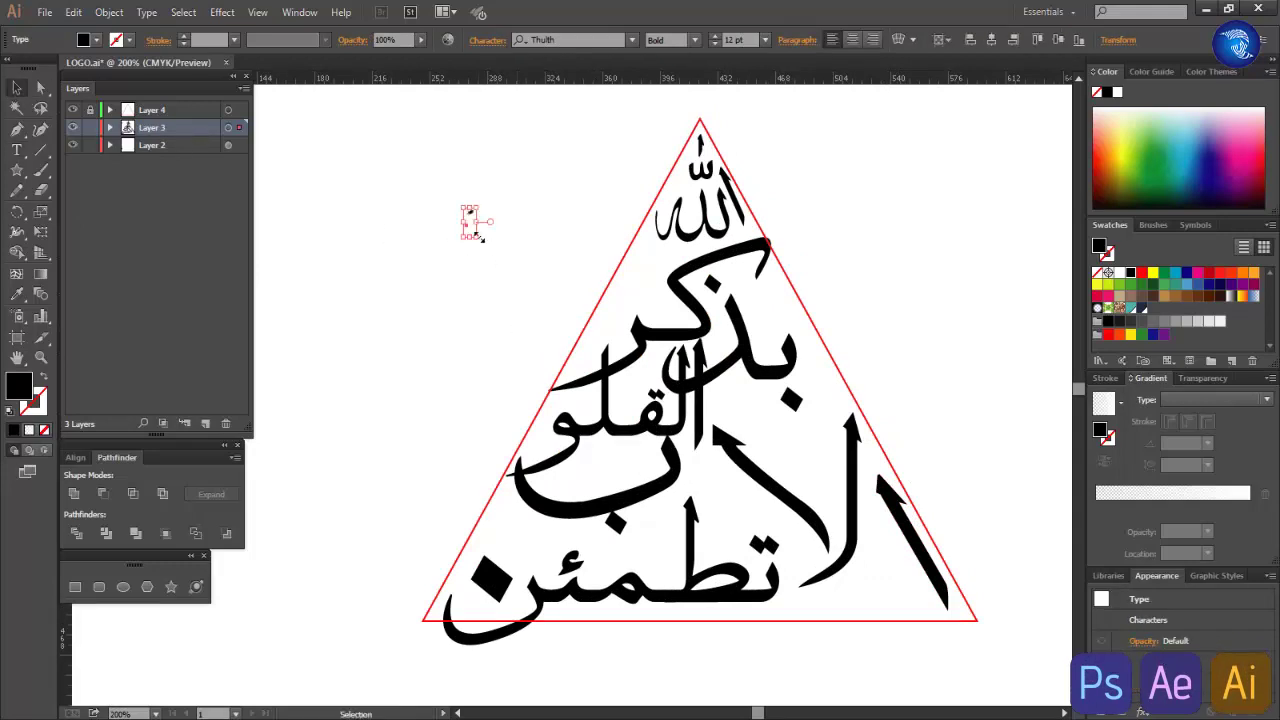
left_click_drag(478, 237, 514, 414)
left_click(514, 420)
right_click(543, 272)
left_click(528, 440)
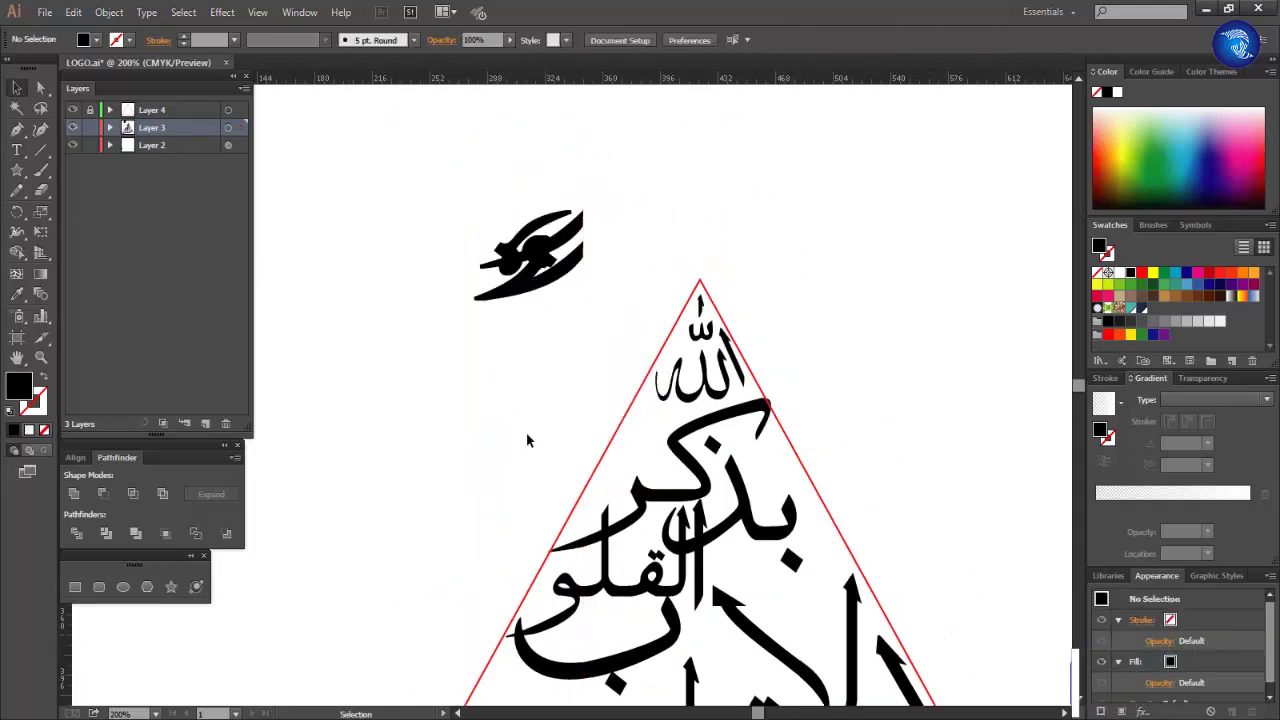
scroll(526, 440, "down", 2)
left_click(540, 362)
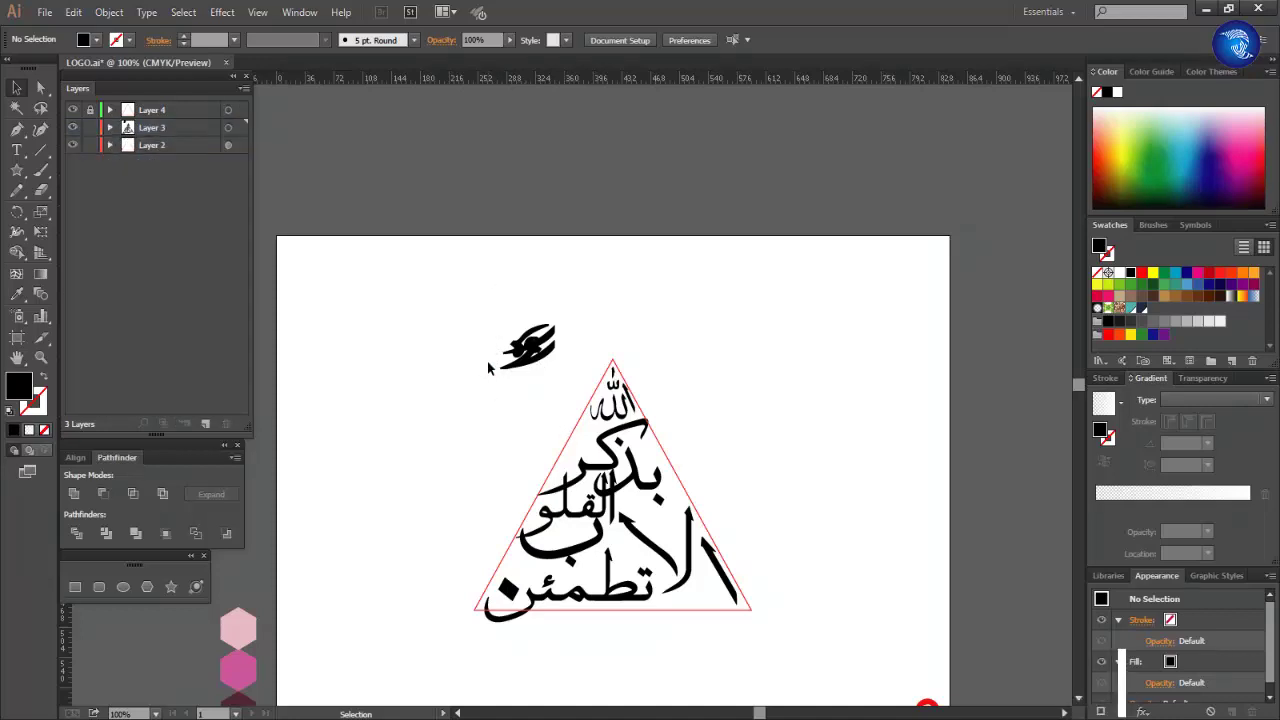
Add a second vowel-mark text on the opposite side of the apex, scale it to about 182 pt and convert it to outlines
key("ctrl+w")
key("Escape")
key("t")
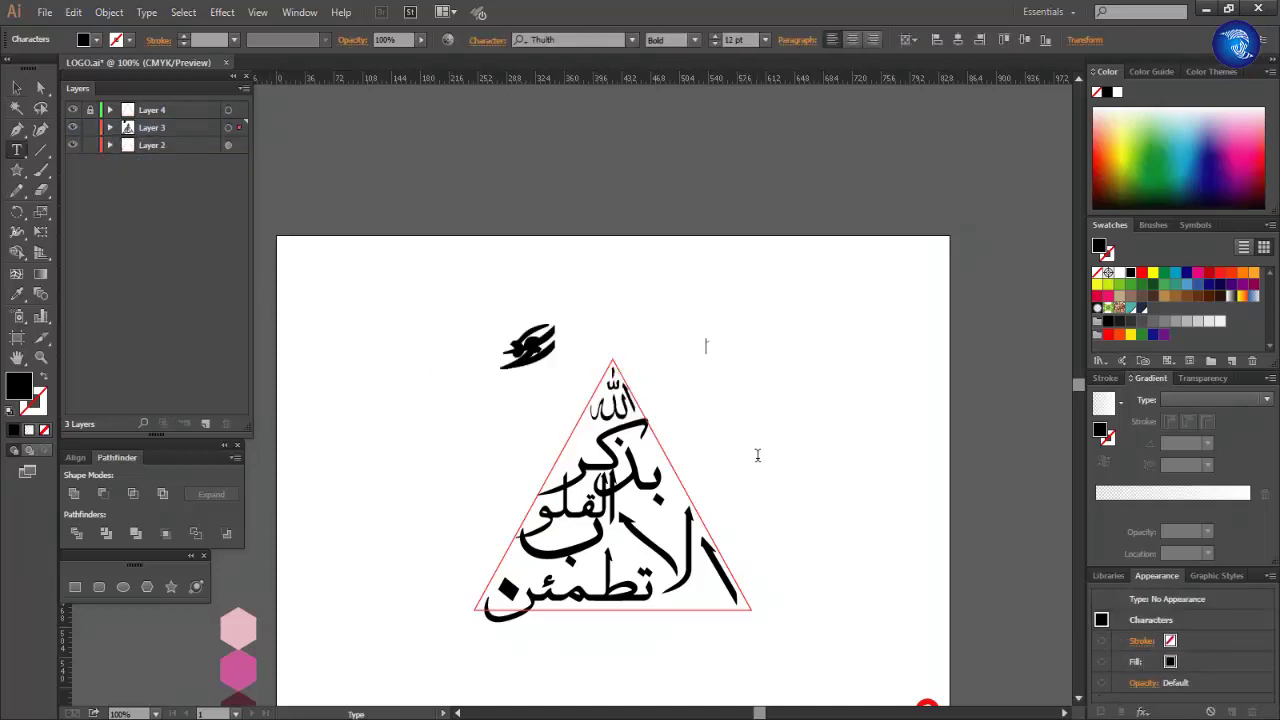
key("Escape")
left_click_drag(720, 353, 831, 368)
right_click(831, 368)
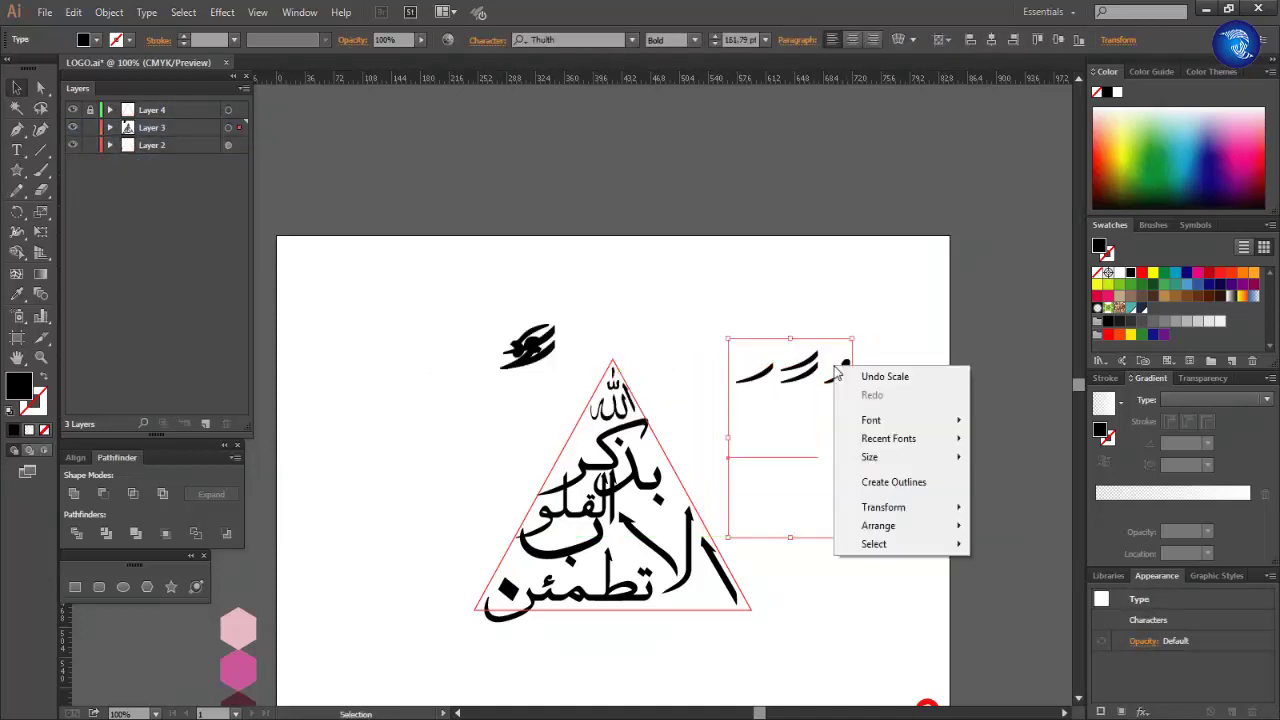
left_click(865, 478)
Convert the first, overlapping vowel-mark text to outlines
left_click(527, 345)
scroll(130, 281, "up", 10)
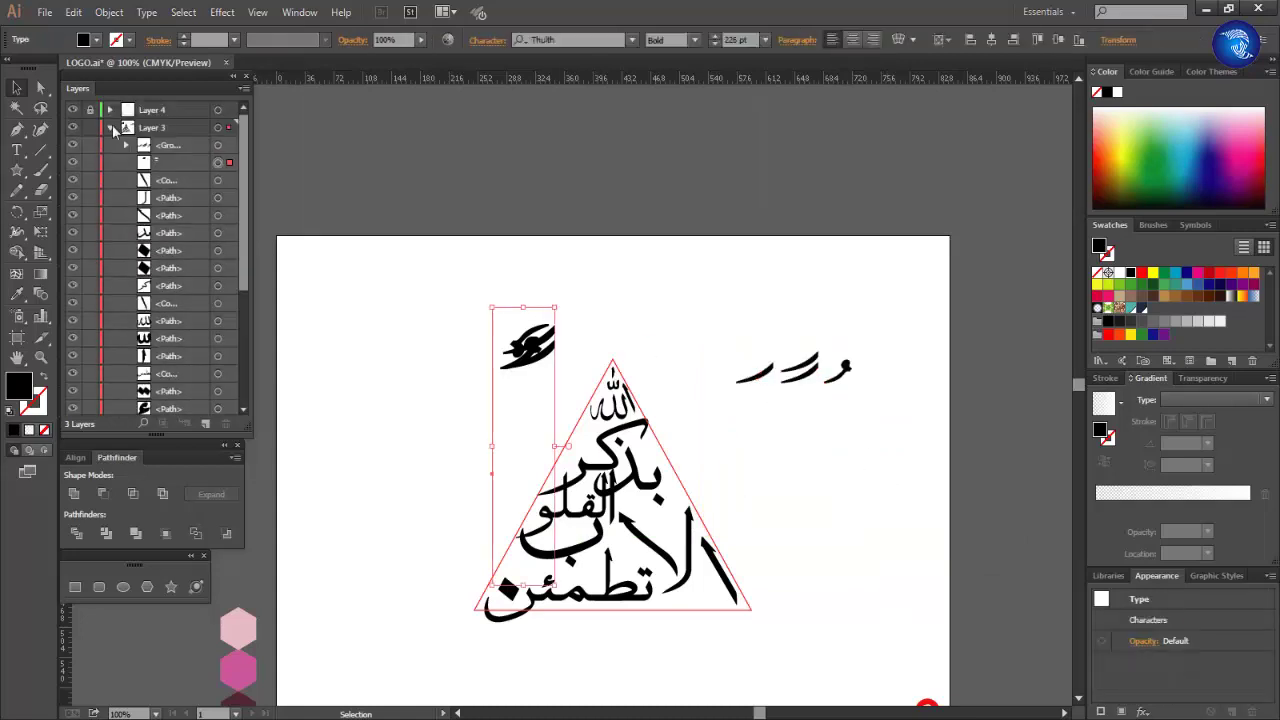
left_click(110, 127)
left_click_drag(457, 286, 517, 371)
right_click(537, 352)
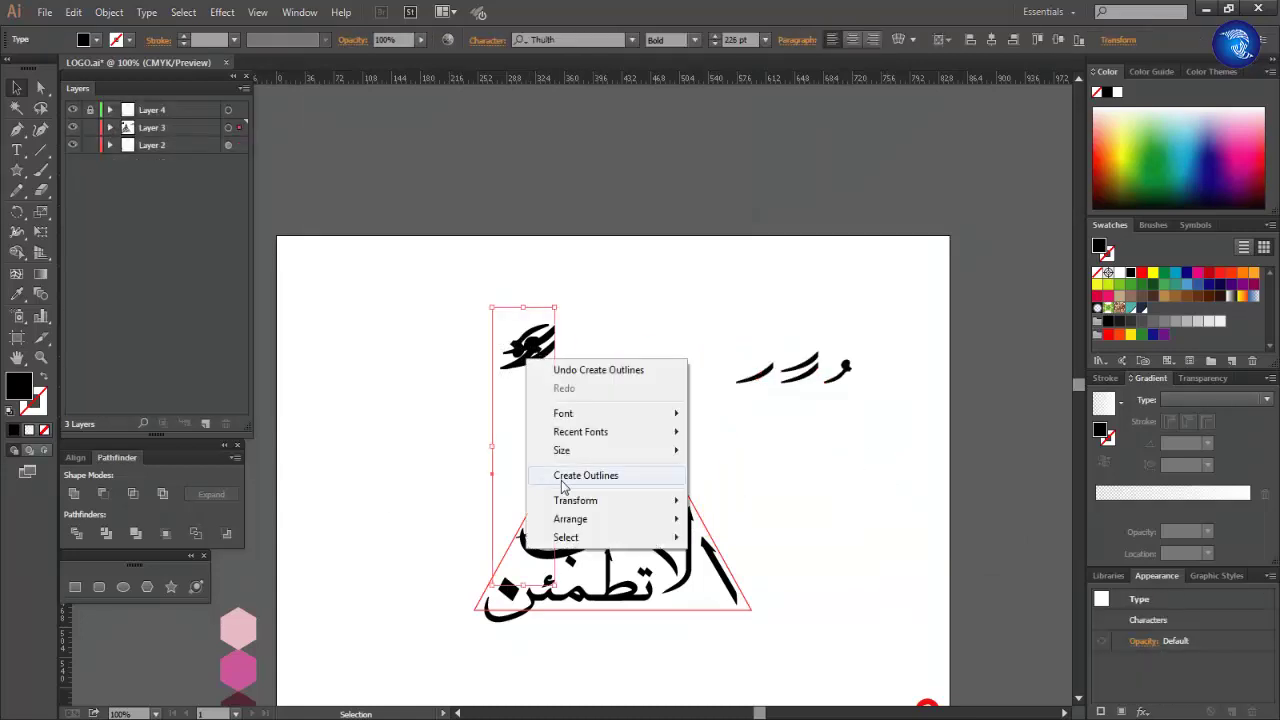
left_click(551, 474)
Divide and ungroup the outlined vowel marks, spreading the separate pieces around the triangle's upper left
left_click_drag(500, 322, 416, 256)
right_click(495, 340)
left_click(535, 437)
left_click_drag(530, 300, 660, 275)
mouse_move(480, 320)
left_mouse_down()
mouse_move(385, 470)
mouse_move(500, 390)
left_mouse_up()
right_click(392, 466)
key("Escape")
left_click(78, 535)
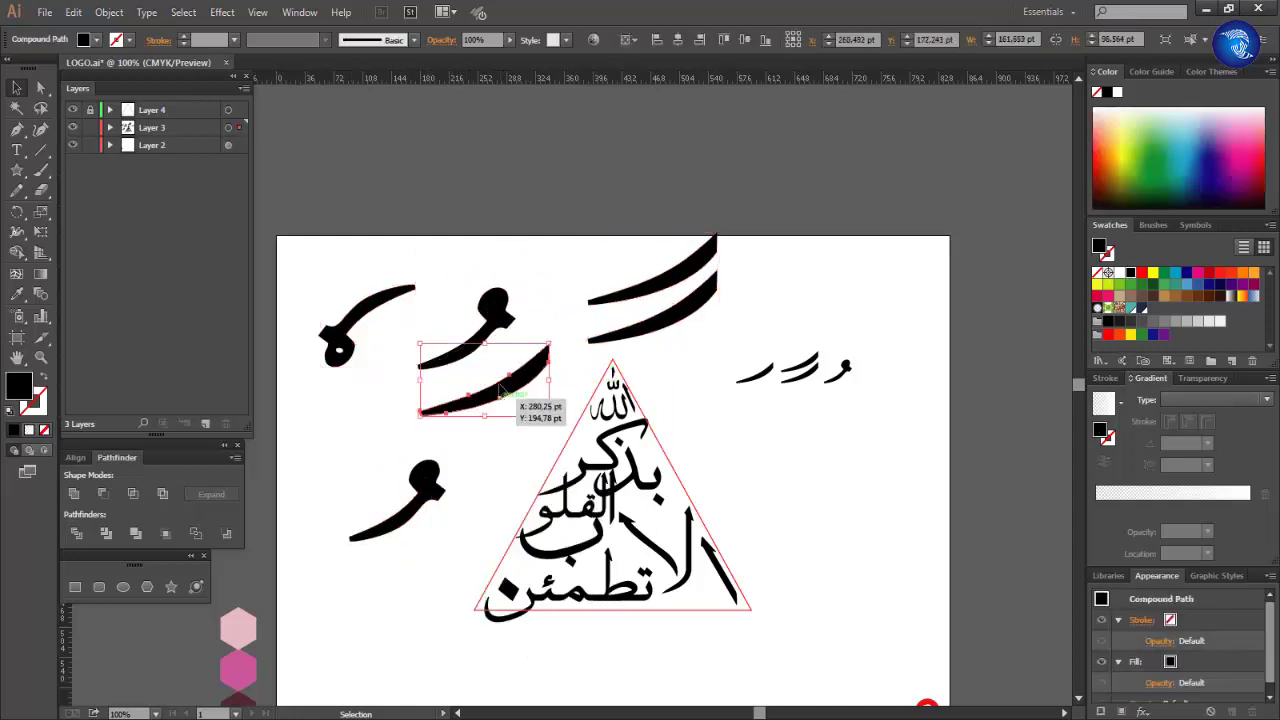
Delete the surplus slanted strokes and move the inverted damma closer to the triangle
key("Delete")
left_click_drag(365, 330, 495, 355)
left_click(650, 290)
key("Delete")
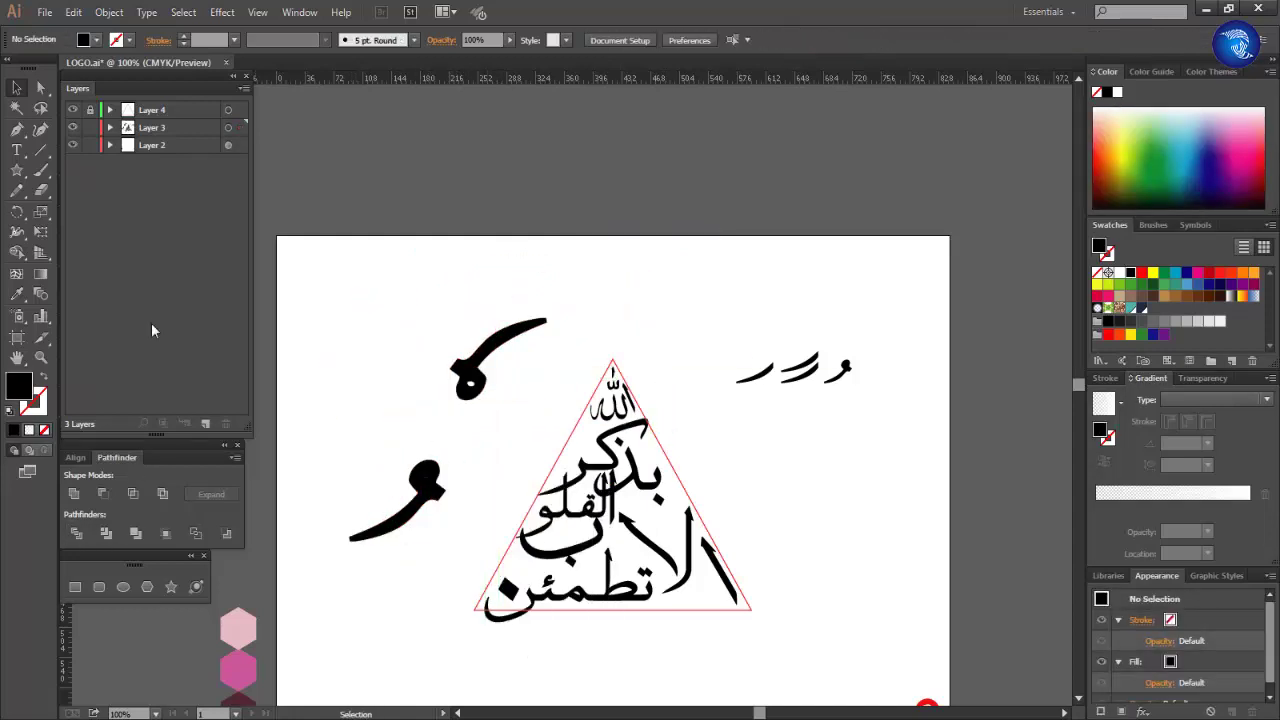
Place a wavy stroke between the arms of لا and set a small hamza about 9.7 × 11.8 pt above it
key("ctrl+plus")
key("ctrl+minus")
key("ctrl+plus")
mouse_move(695, 449)
left_mouse_down()
mouse_move(757, 366)
mouse_move(614, 451)
mouse_move(686, 451)
left_mouse_up()
key("ctrl+minus")
key("ctrl+plus")
key("ctrl+plus")
key("ctrl+plus")
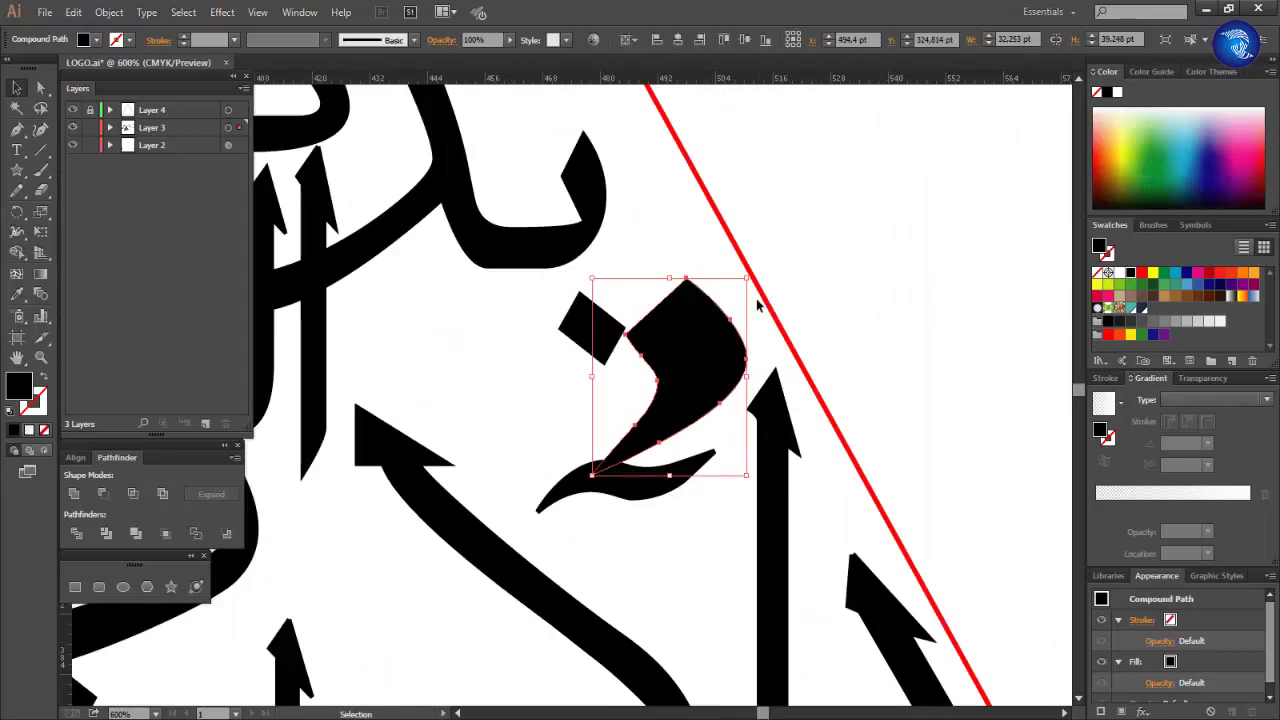
left_click_drag(757, 300, 655, 410)
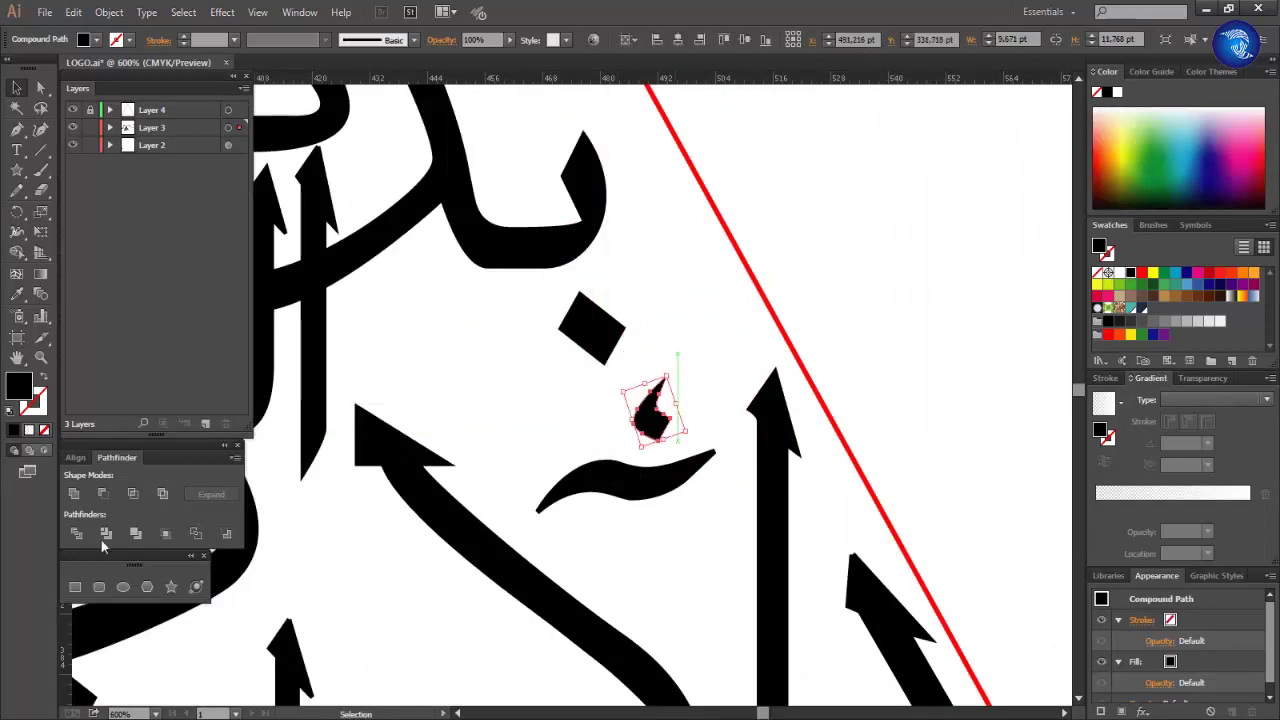
key("ctrl+minus")
key("ctrl+minus")
key("ctrl+minus")
Place a damma over the ب stroke of القلوب and a slanted stroke above the ت of تطمئن
left_click_drag(900, 160, 1015, 370)
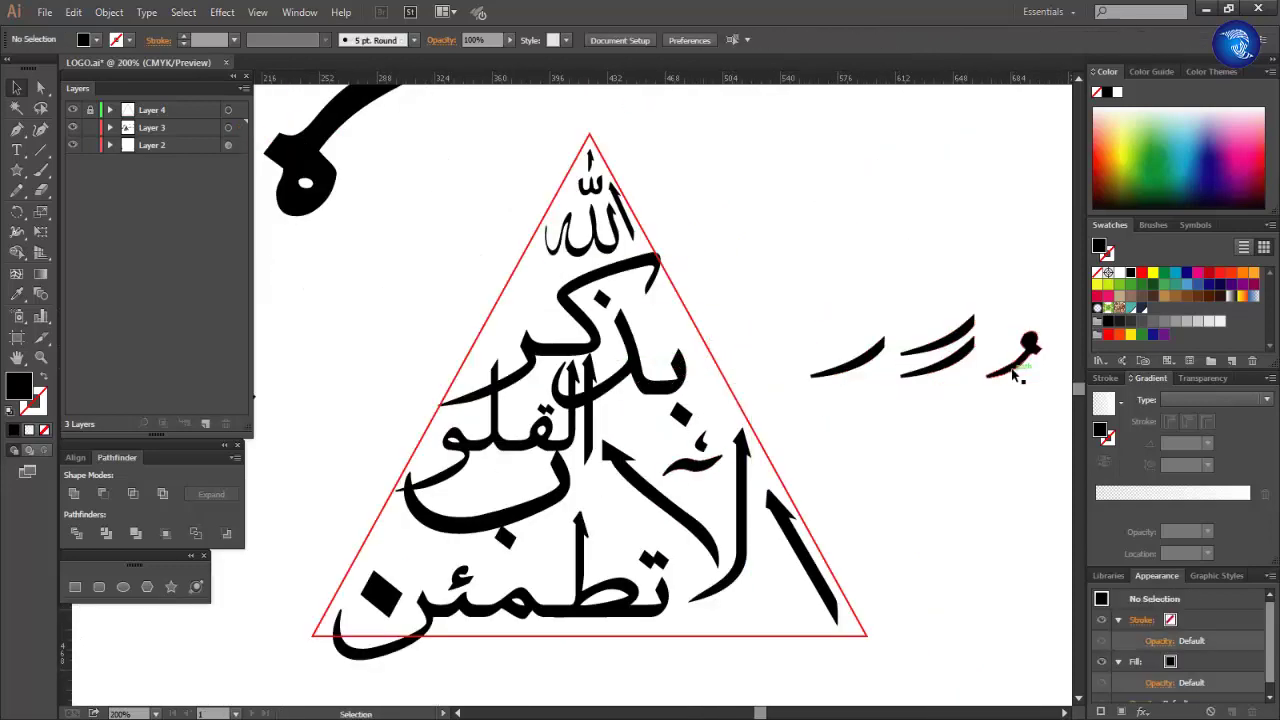
left_click_drag(634, 538, 541, 460)
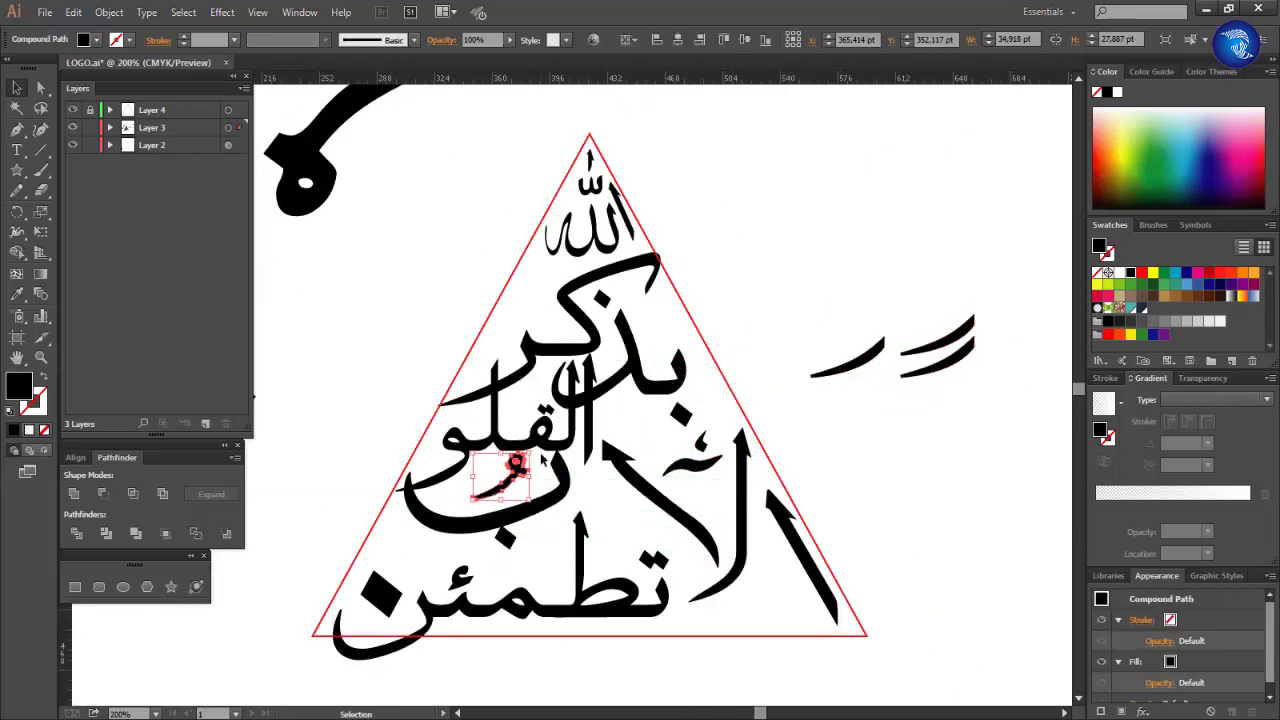
left_click(915, 362)
left_click_drag(641, 483, 676, 511)
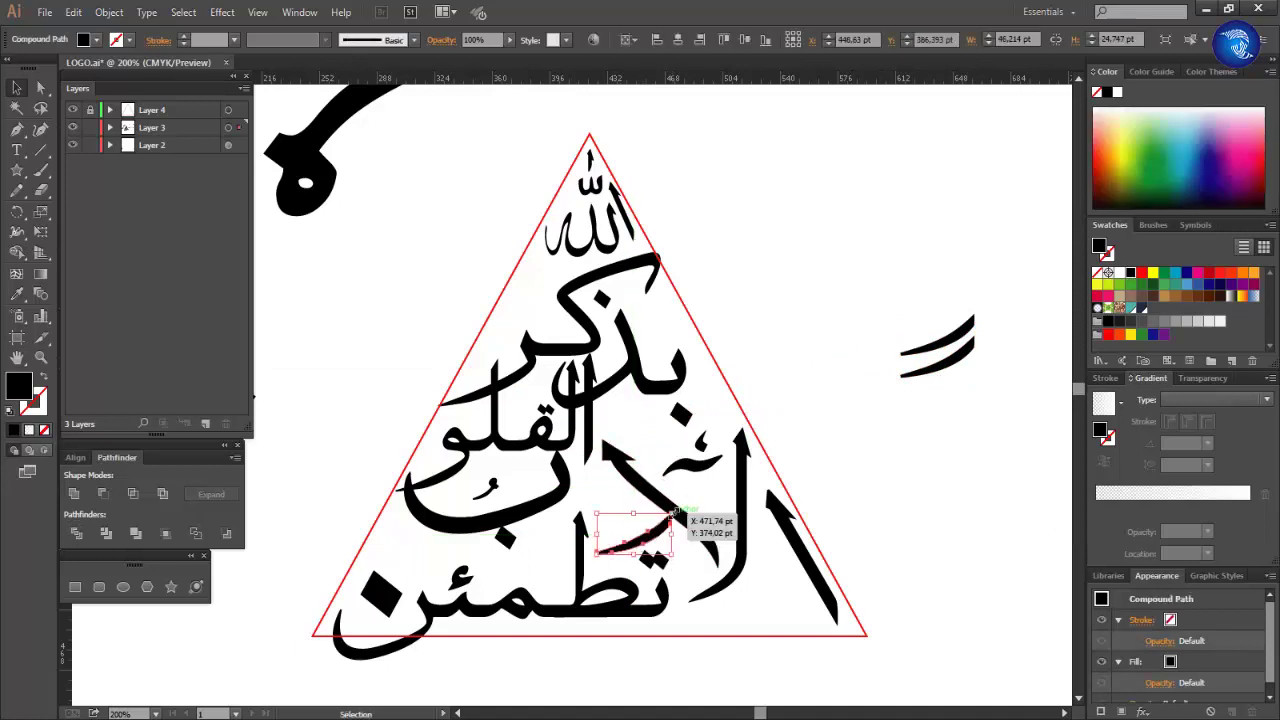
Place another slanted stroke above the م of تطمئن
left_click(515, 615)
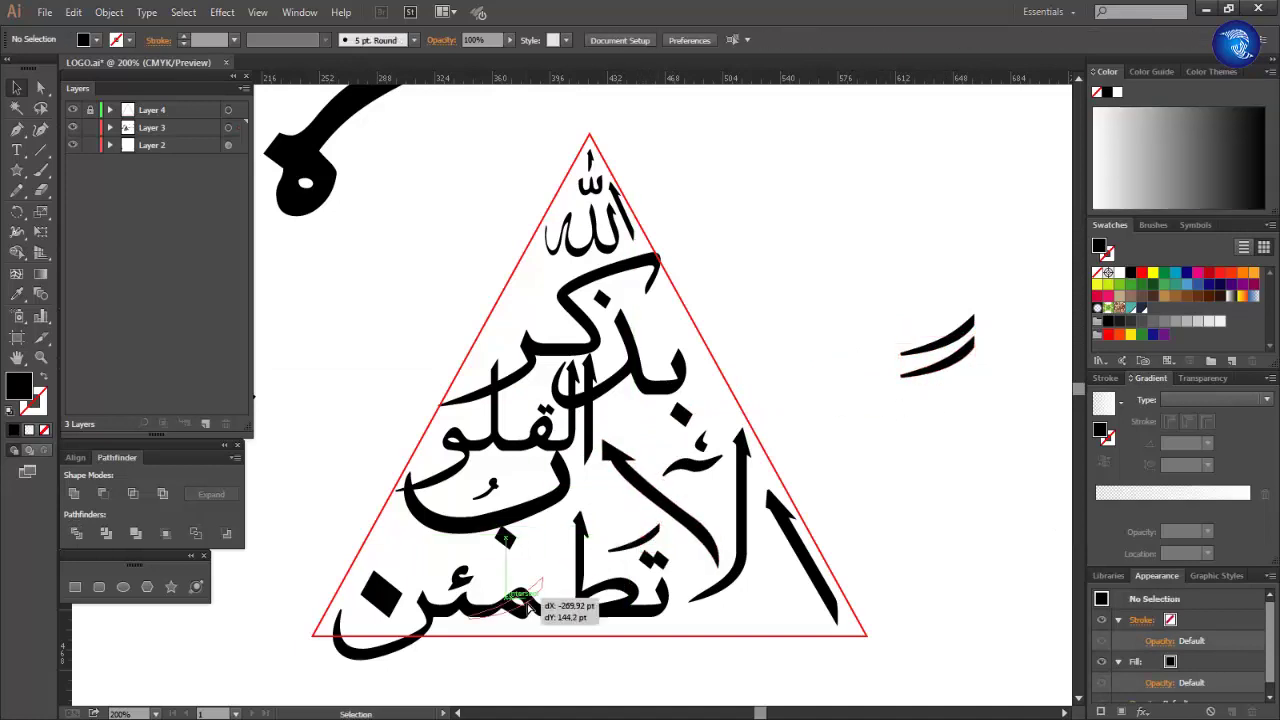
scroll(513, 620, "up", 4)
left_click_drag(651, 509, 610, 425)
scroll(520, 580, "down", 4)
left_click_drag(548, 510, 563, 594)
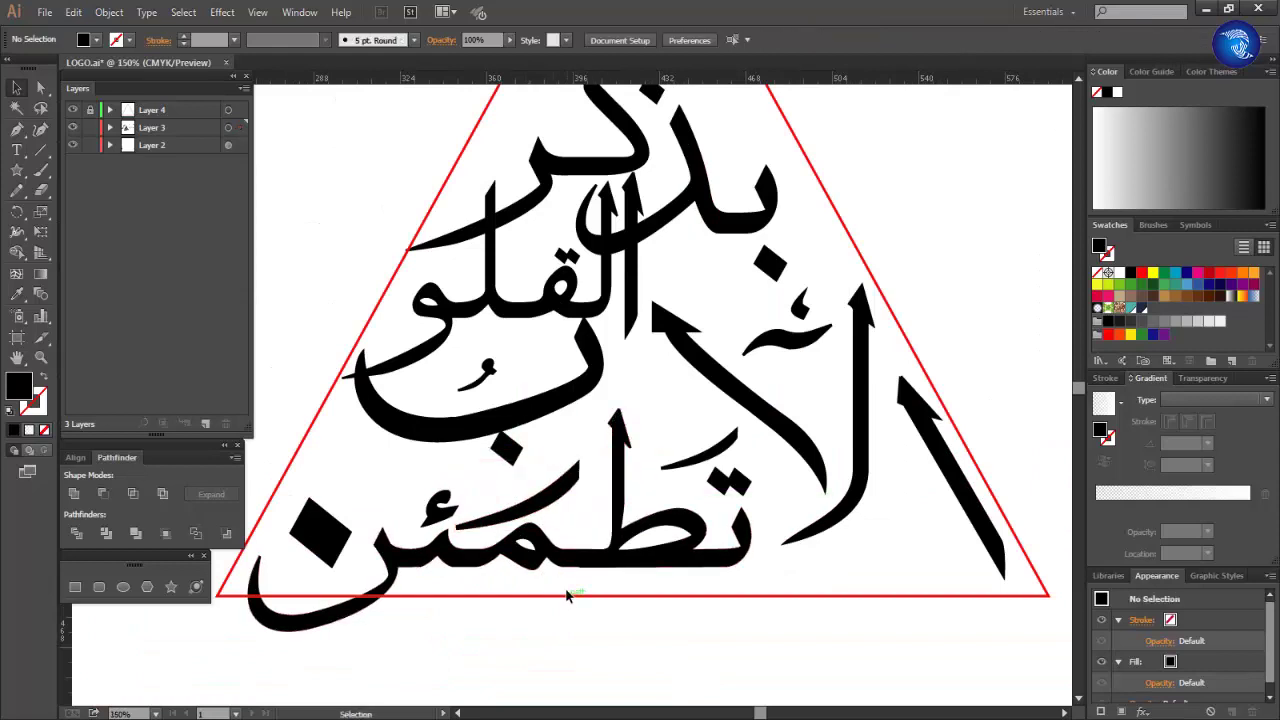
Place a slanted stroke under the ر of بذكر, then shrink the inverted damma and rotate it into the gap beside the ك
scroll(563, 594, "down", 3)
left_click_drag(414, 509, 600, 270)
left_click(441, 567)
scroll(690, 440, "up", 4)
scroll(614, 400, "down", 5)
scroll(686, 366, "up", 4)
scroll(640, 440, "down", 5)
scroll(791, 362, "up", 4)
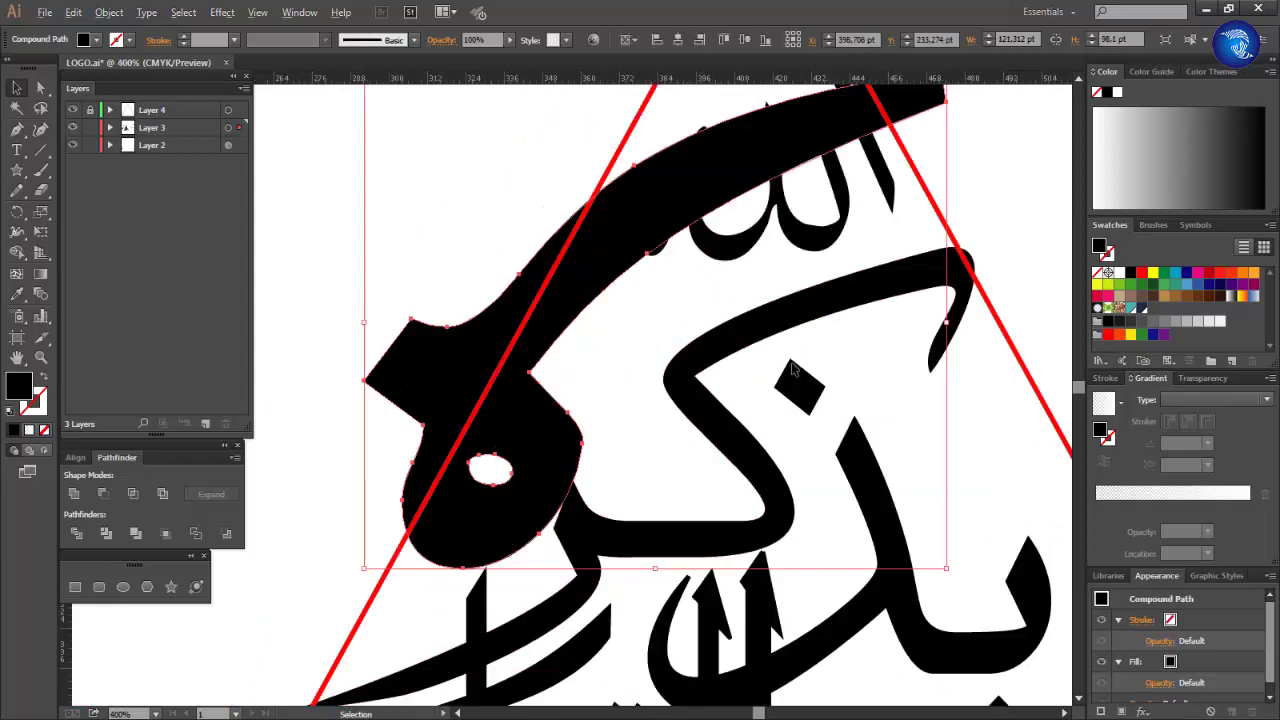
scroll(791, 362, "up", 4)
left_click_drag(857, 200, 708, 348)
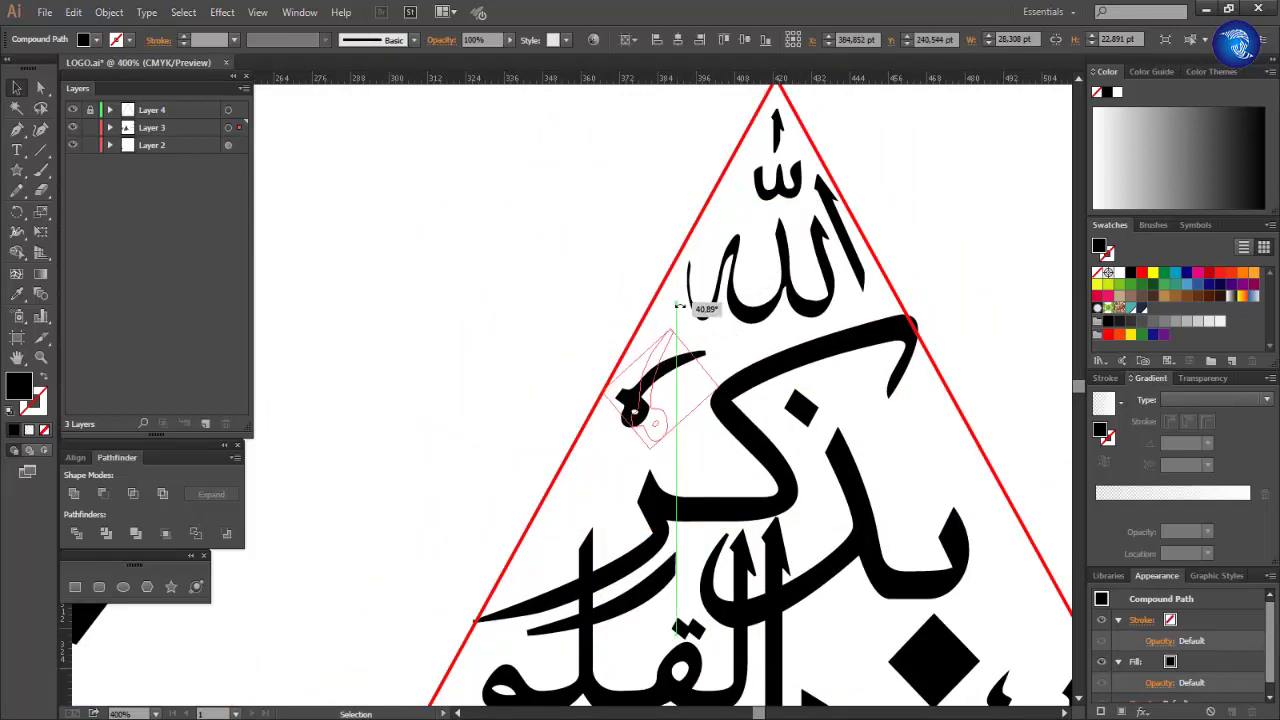
Place a copy of the damma above the ن of تطمئن and a small round dot beside the outer alif's foot
scroll(678, 305, "down", 2)
key("ctrl+z")
key("ctrl+z")
key("ctrl+z")
scroll(691, 556, "down", 3)
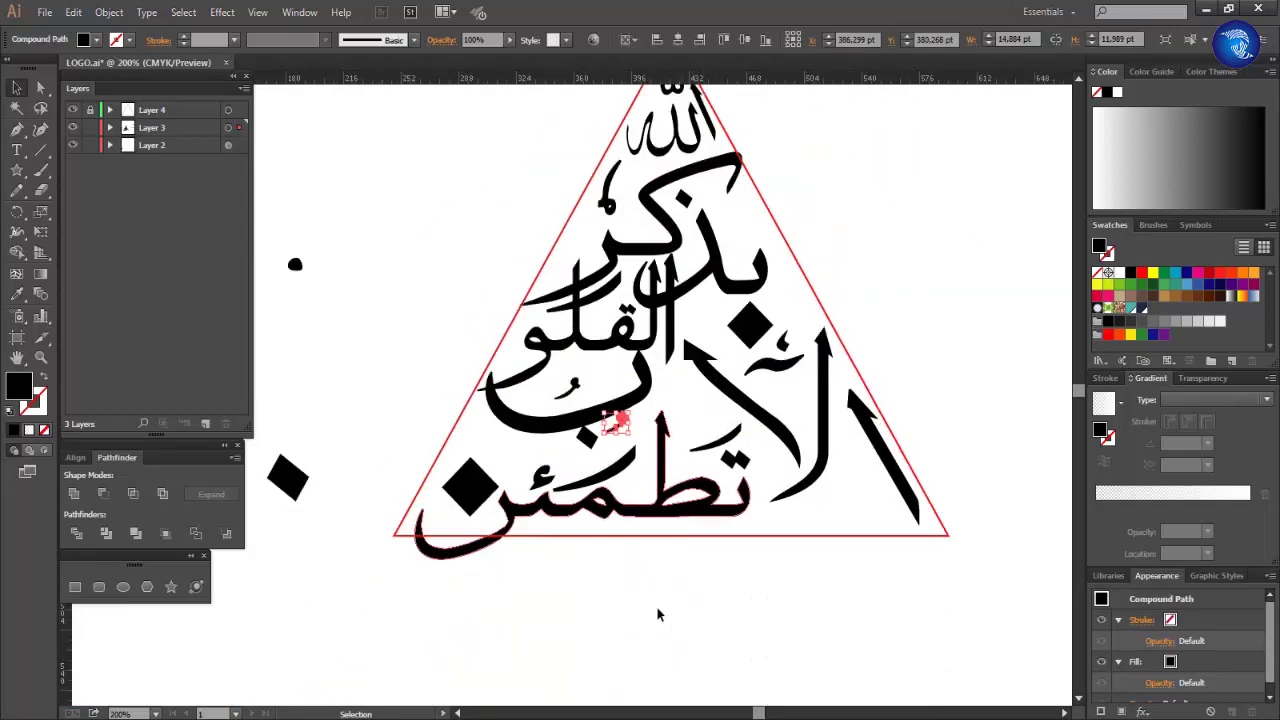
left_click_drag(652, 421, 876, 515)
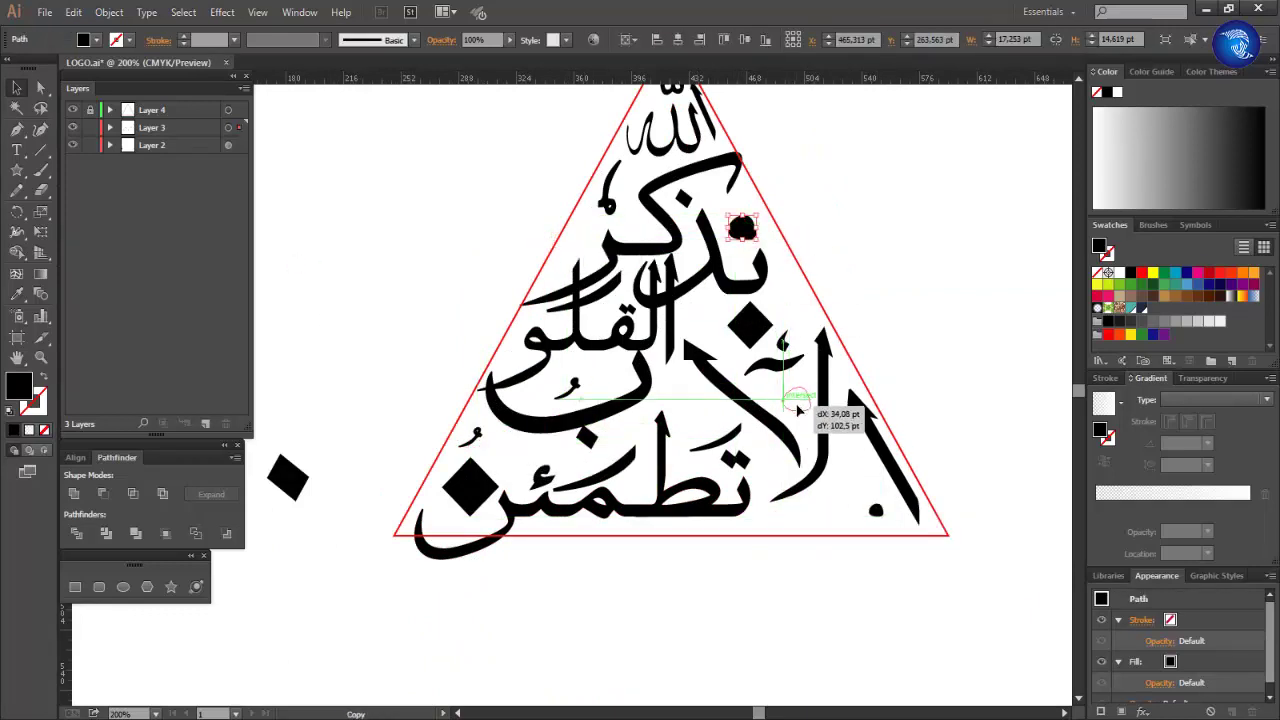
Copy the round dot from above بذ into the space inside لا and place a diamond dot beneath لا
left_click_drag(797, 410, 800, 415)
scroll(800, 415, "up", 2)
left_click_drag(831, 587, 773, 545)
left_click(951, 505)
key("ctrl+minus")
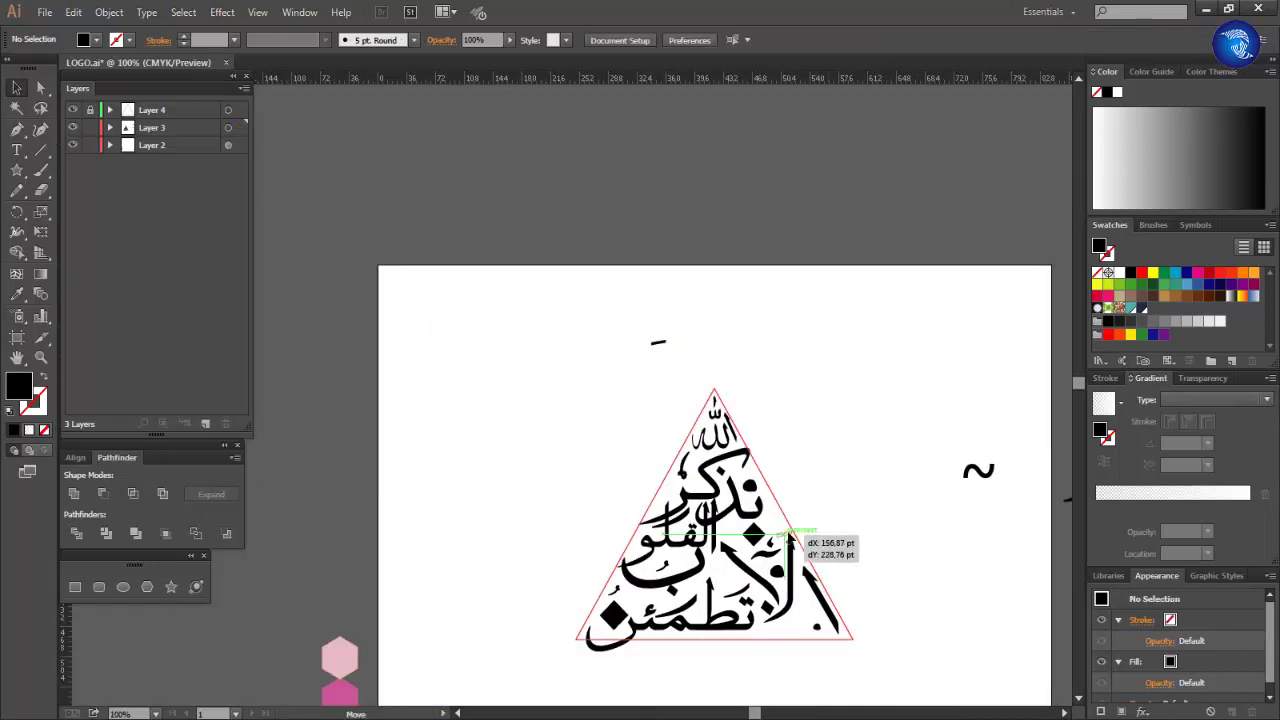
Place the short slanted stroke above the hamza of لا and the small ه between لا and the outer alif
scroll(806, 538, "right", 3)
left_click_drag(983, 340, 660, 598)
right_click(790, 345)
left_click(759, 420)
scroll(660, 598, "up", 4)
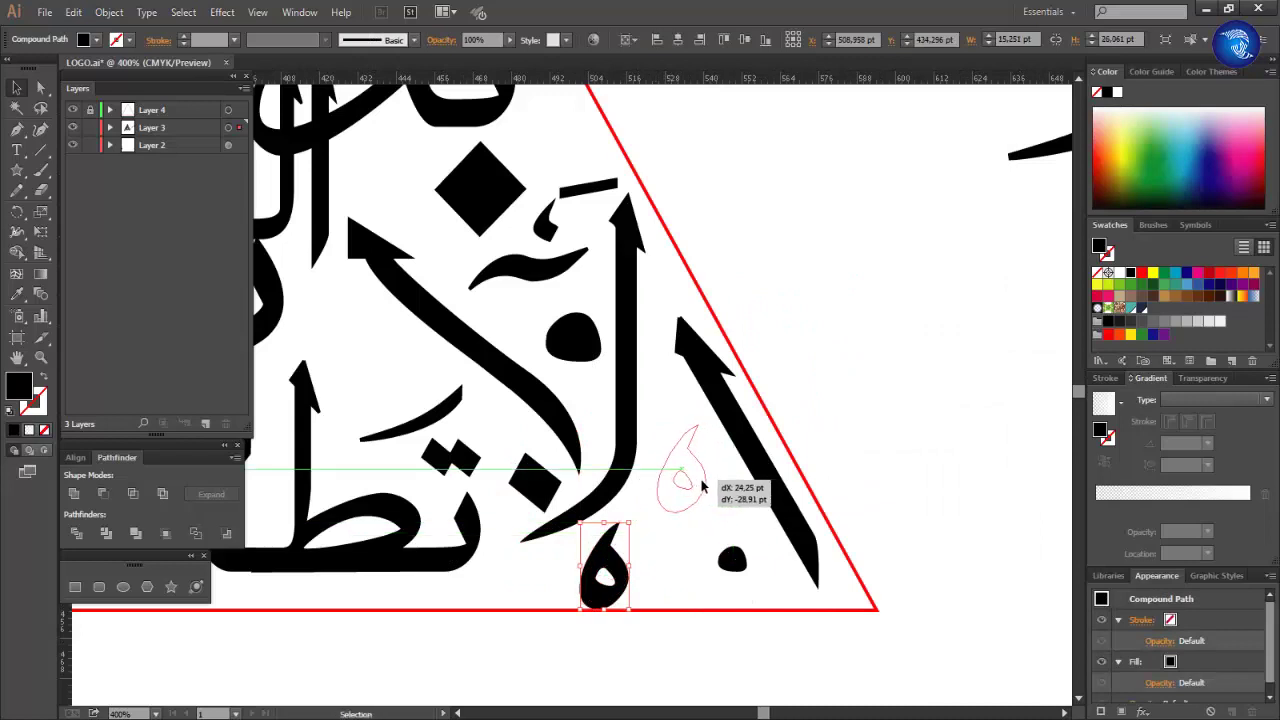
left_click_drag(703, 487, 725, 545)
scroll(725, 545, "down", 3)
Place the remaining slanted stroke just under the damma inside the ب bowl of القلوب
mouse_move(821, 397)
left_mouse_down()
mouse_move(806, 437)
mouse_move(606, 474)
left_mouse_up()
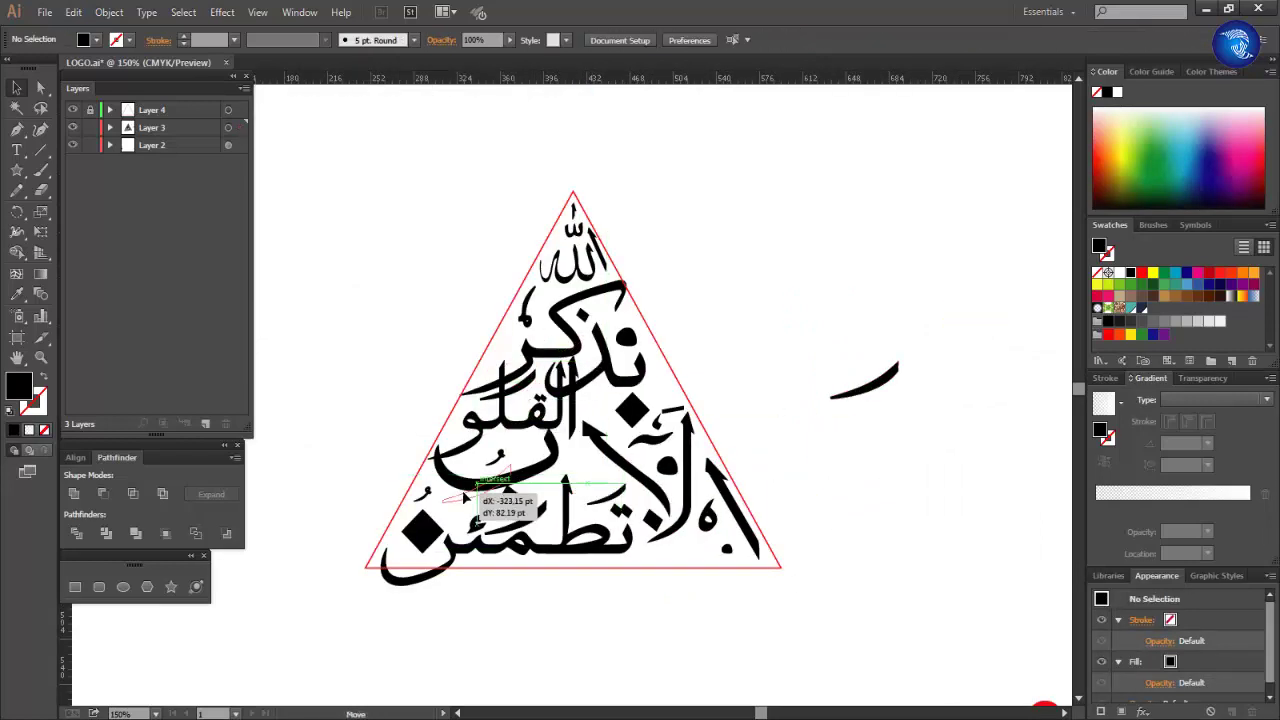
scroll(386, 223, "up", 2)
mouse_move(476, 363)
left_mouse_down()
mouse_move(386, 223)
mouse_move(420, 363)
left_mouse_up()
mouse_move(429, 280)
left_mouse_down()
mouse_move(571, 680)
mouse_move(603, 597)
left_mouse_up()
scroll(571, 680, "up", 2)
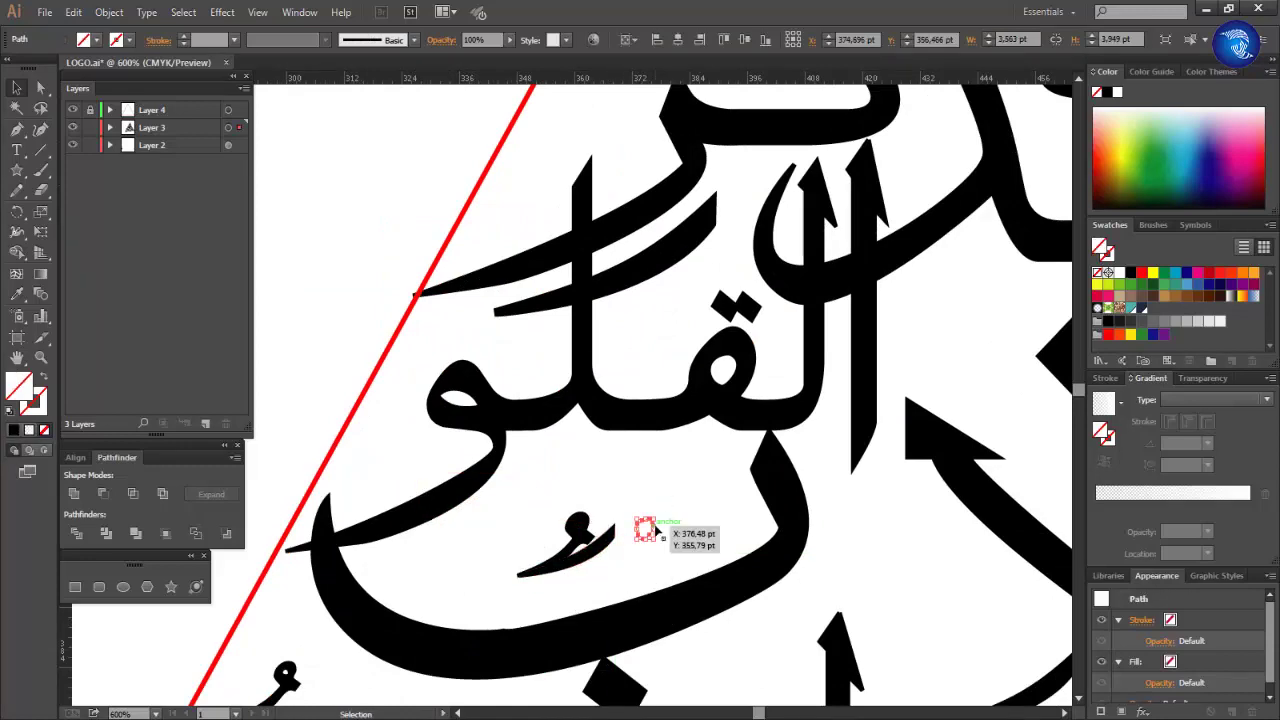
left_click_drag(655, 530, 655, 525)
scroll(654, 498, "down", 3)
Enlarge the comma-shaped mark above the ت to about 13.4 × 22.6 pt and copy it beside the ر of بذكر
scroll(850, 630, "up", 2)
left_click(757, 425)
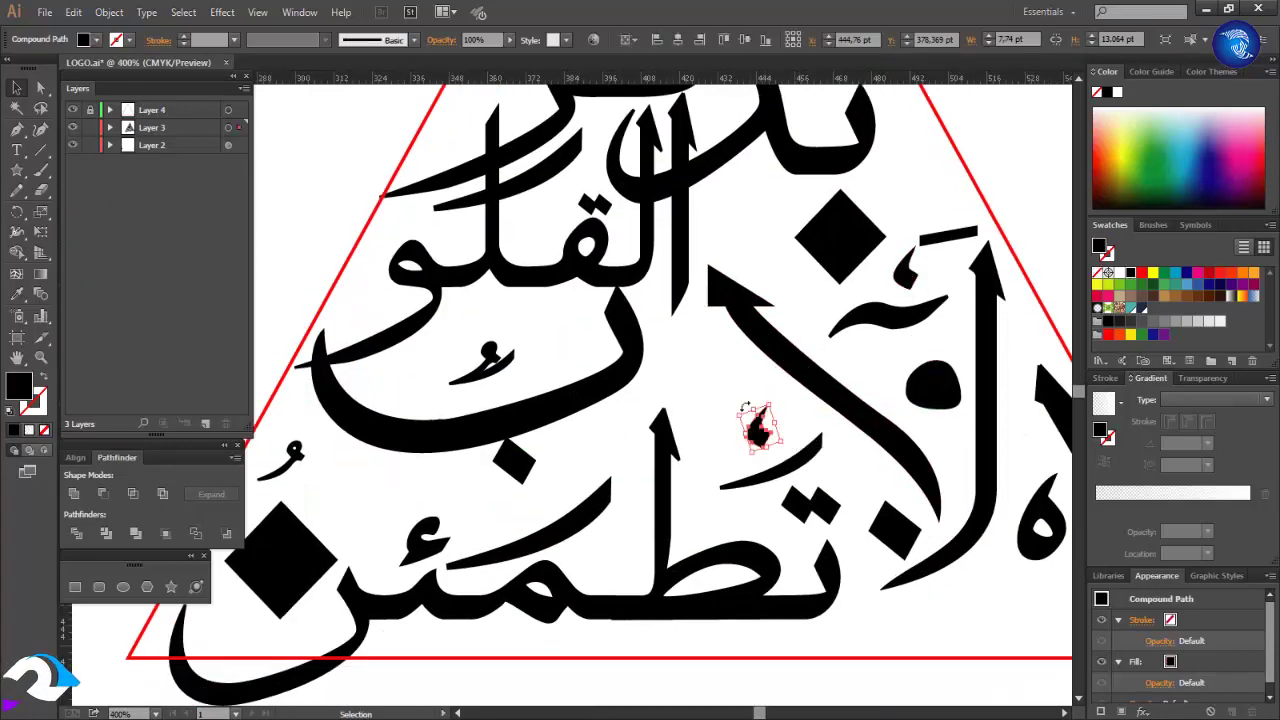
left_click_drag(697, 358, 697, 358)
scroll(757, 425, "down", 2)
left_click_drag(768, 482, 717, 272)
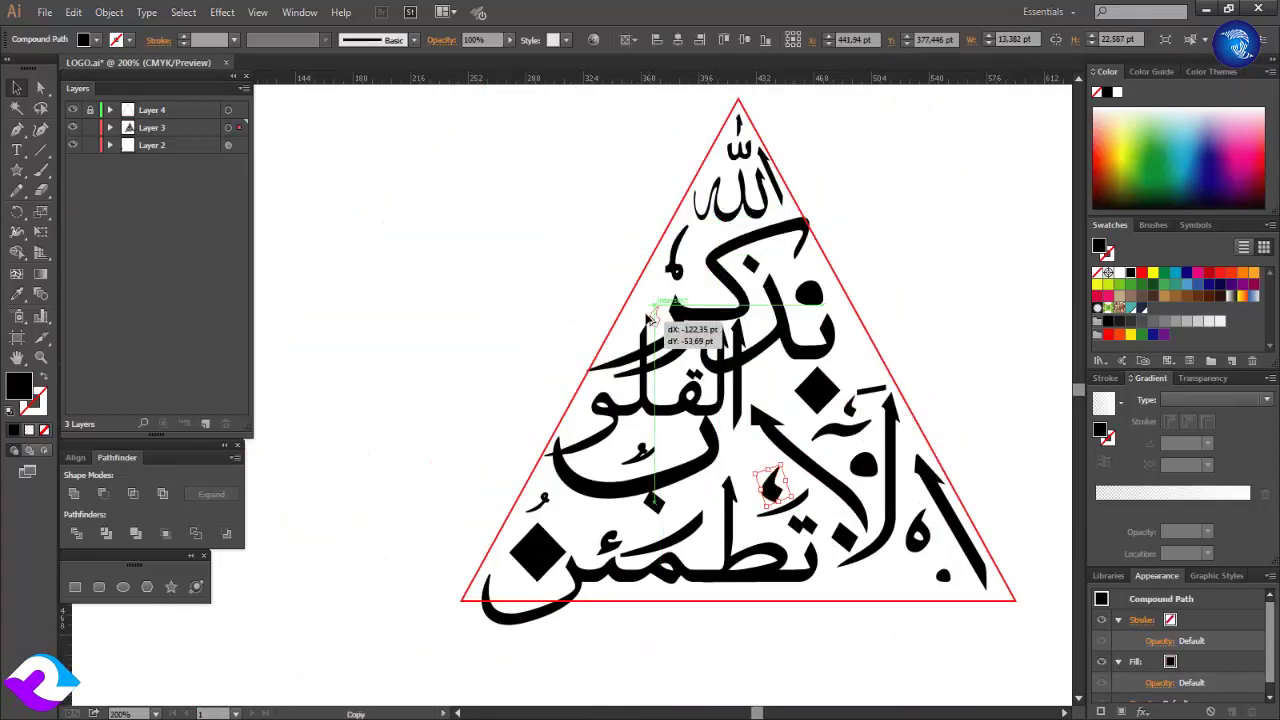
Copy the inverted damma down beneath لا and rotate it to fit between the ت and the triangle's base
left_click_drag(649, 360, 906, 502)
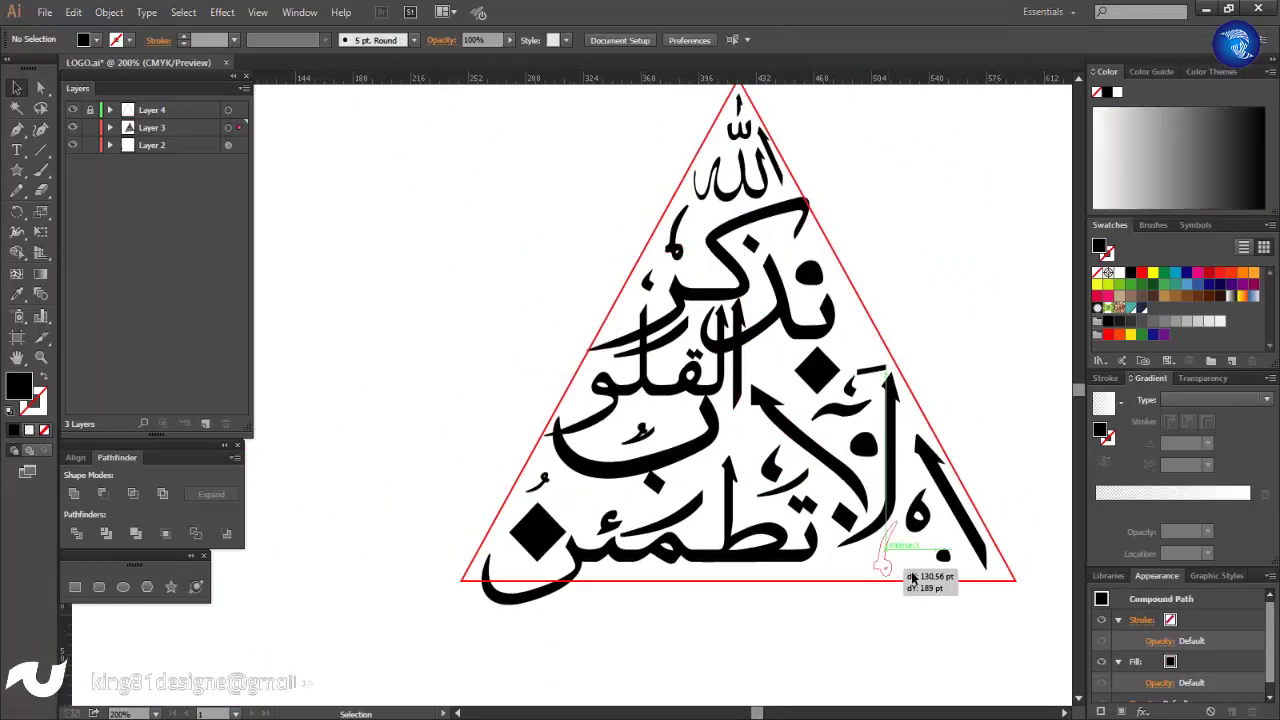
scroll(906, 502, "up", 3)
scroll(953, 511, "down", 3)
left_click_drag(953, 345, 790, 380)
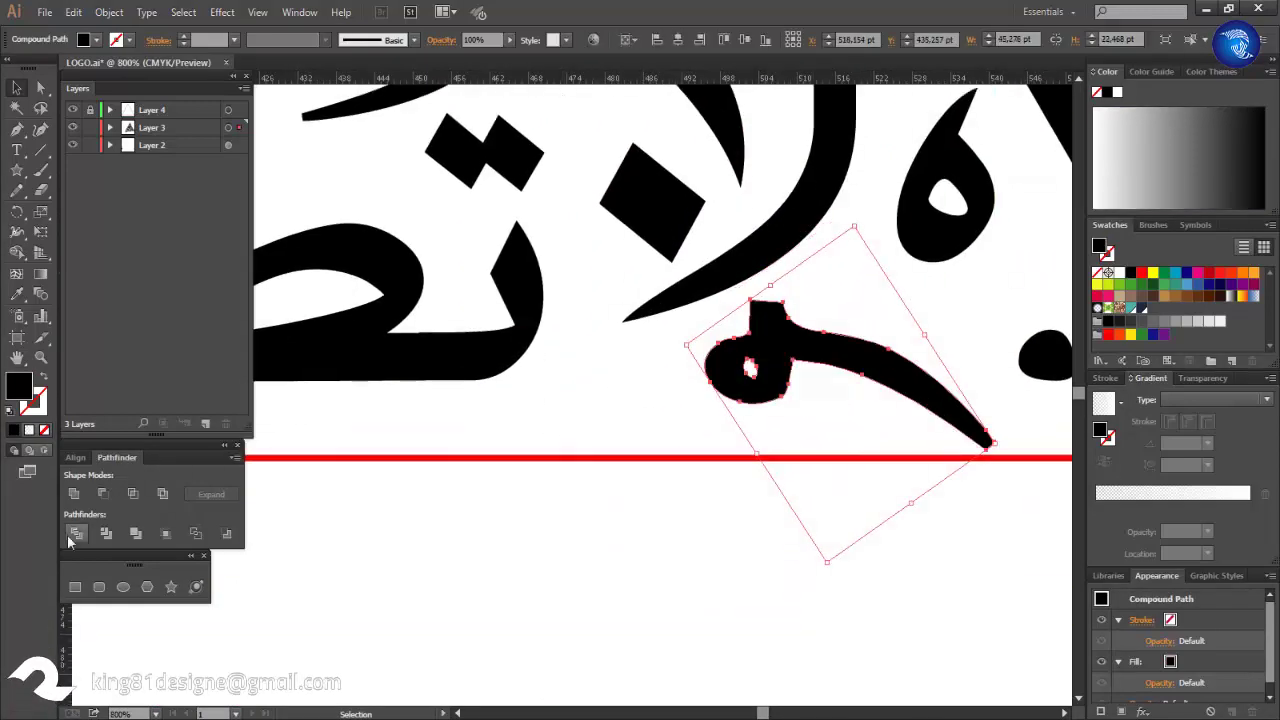
left_click_drag(912, 357, 700, 387)
scroll(767, 523, "down", 4)
scroll(950, 590, "up", 2)
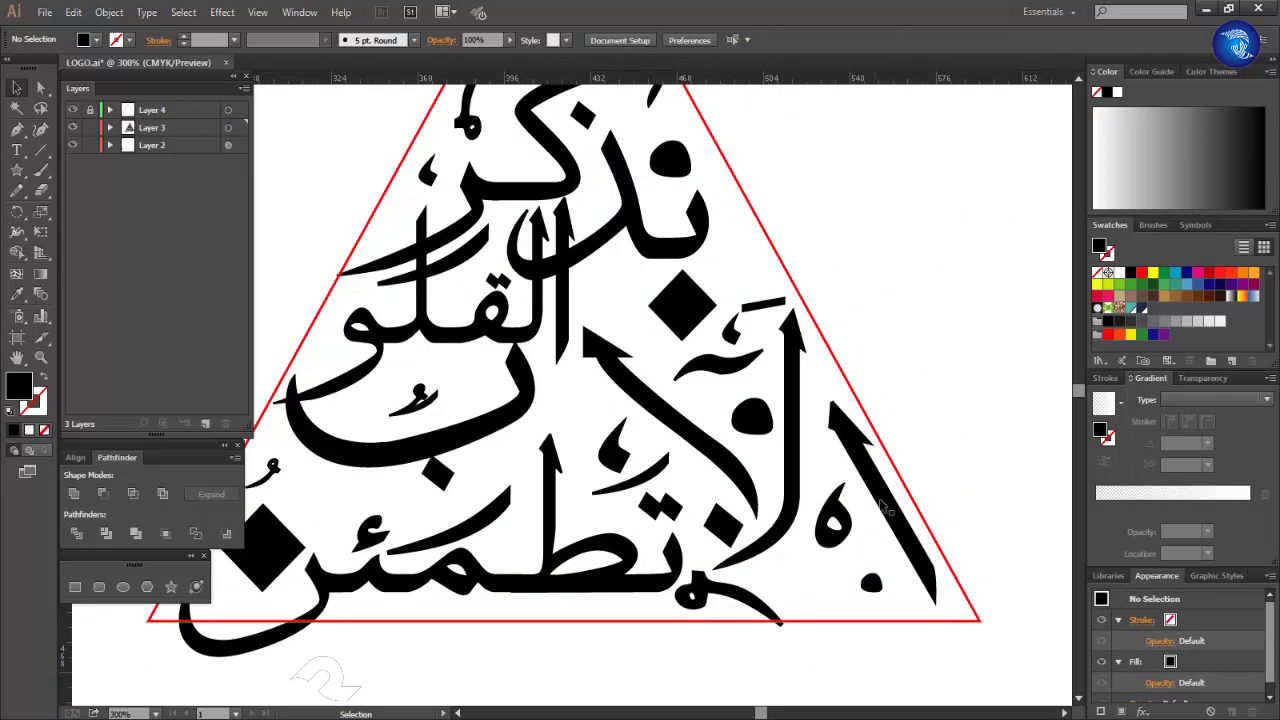
Copy the small ه up above لا and fit a small looped mark over the short stroke at its hamza
left_click_drag(834, 515, 756, 255)
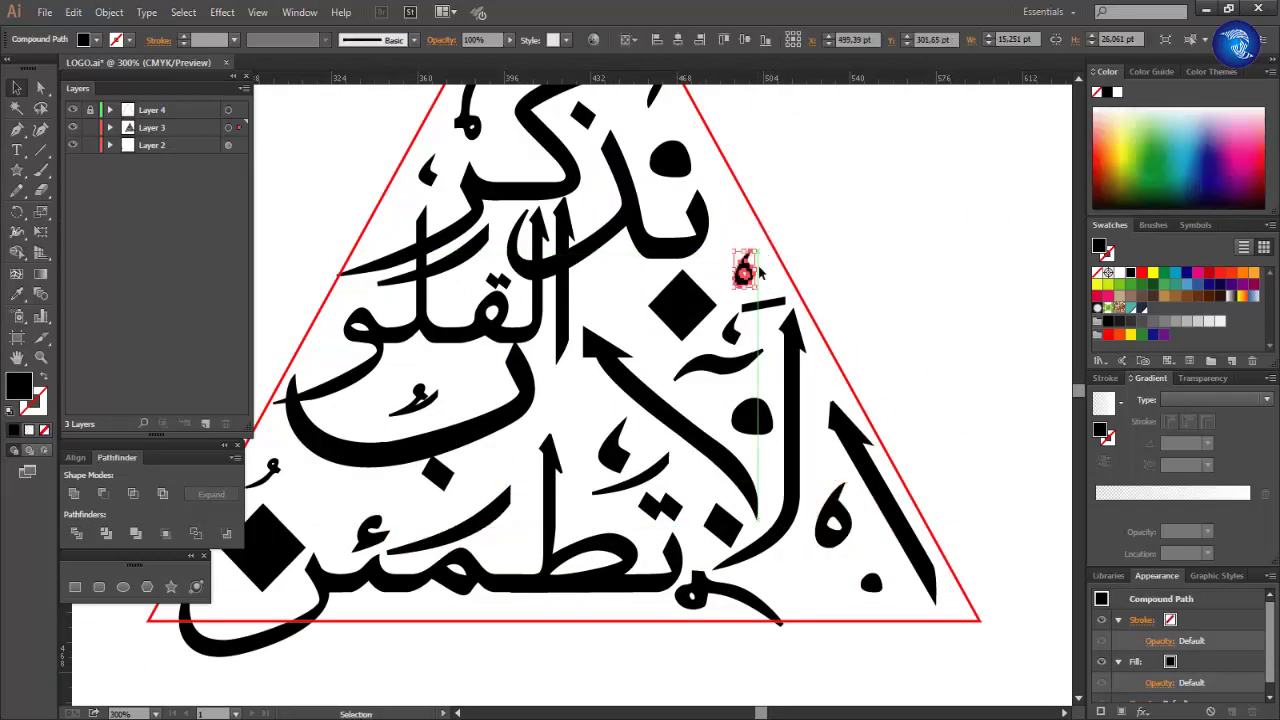
left_click(860, 285)
scroll(877, 286, "down", 2)
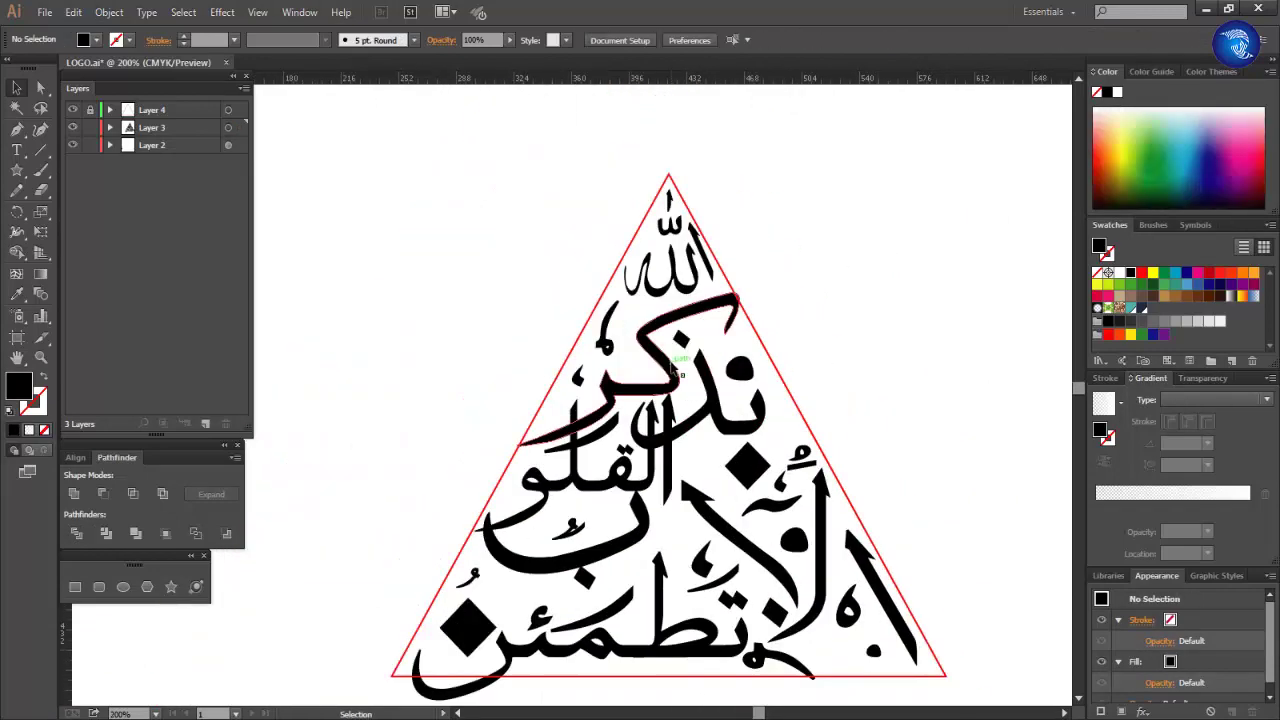
Copy the shadda of الله outside the triangle and join it to a long slanted stroke as one shape
scroll(707, 570, "down", 1)
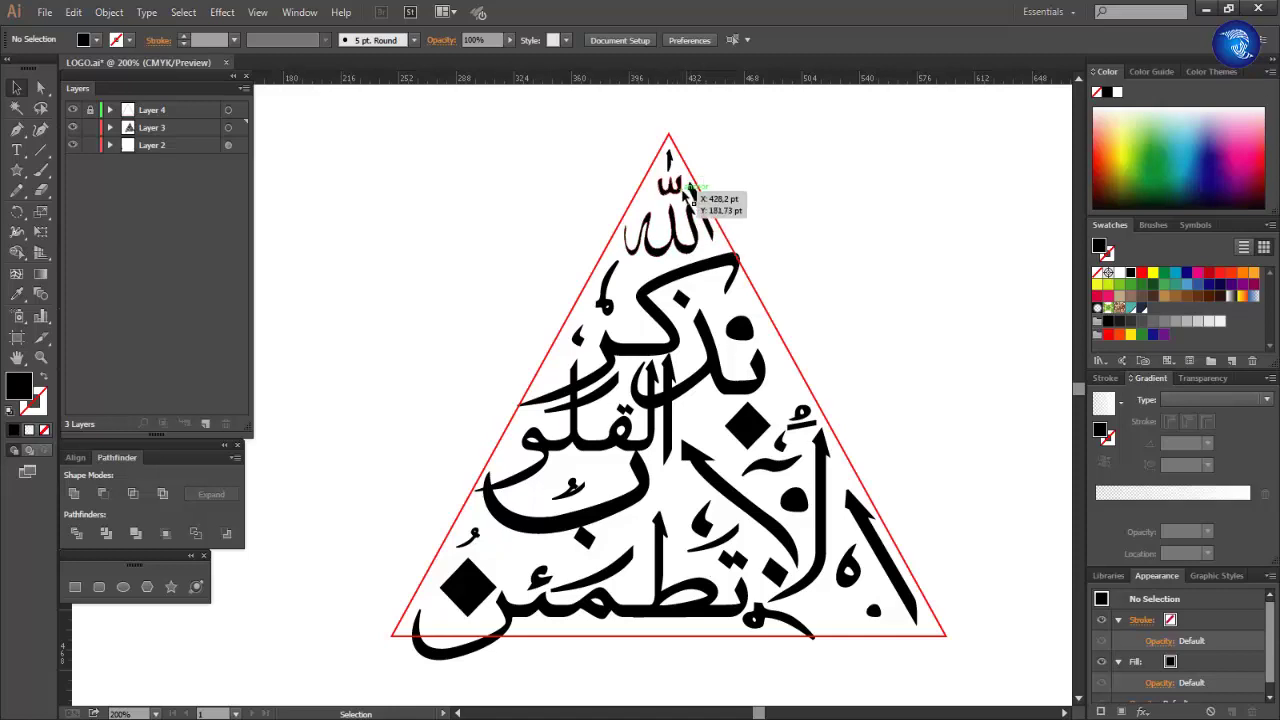
left_click_drag(478, 580, 531, 229)
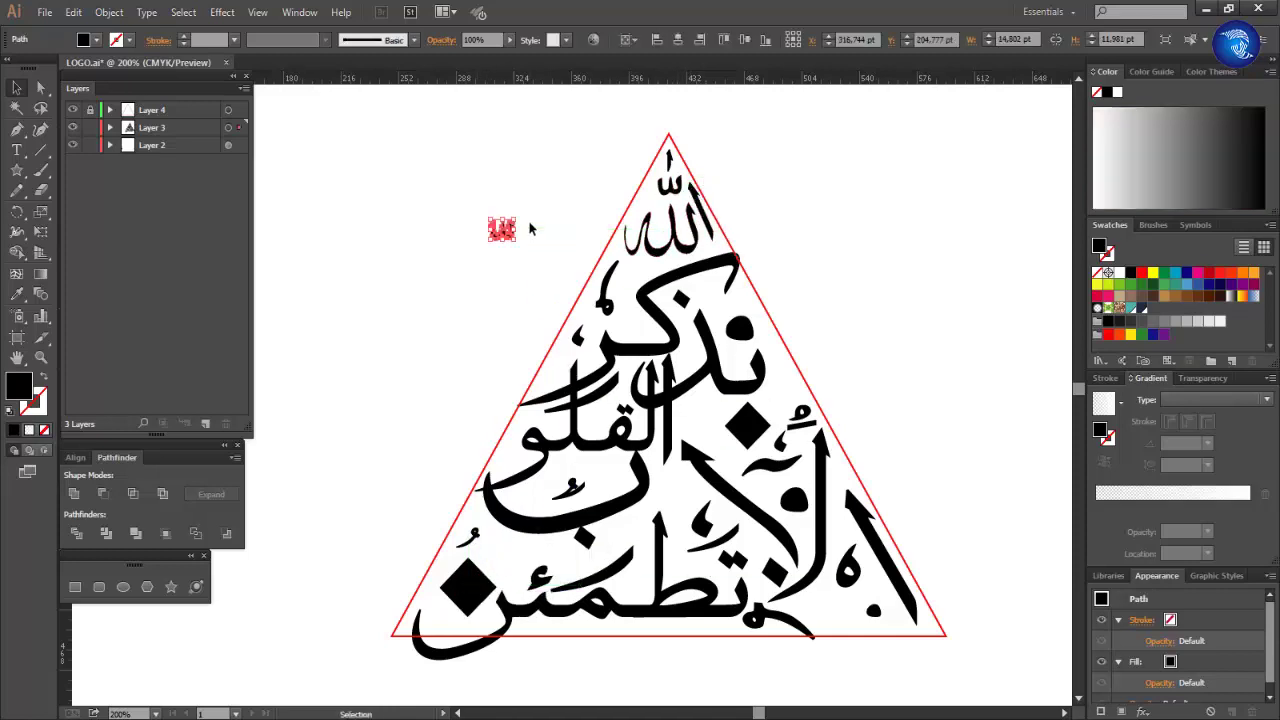
key("ctrl+shift+a")
scroll(495, 232, "up", 5)
left_click(560, 230)
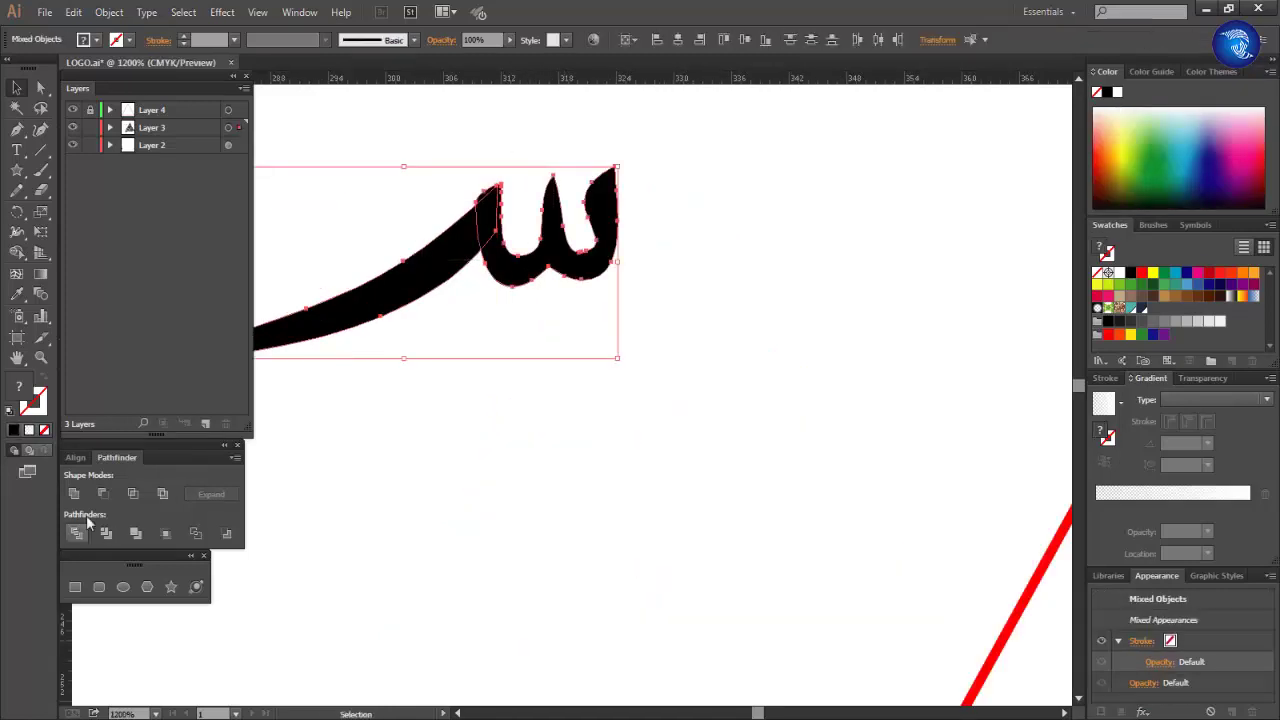
scroll(759, 561, "down", 5)
scroll(759, 561, "down", 2)
Place the joined shadda-and-stroke mark, about 44.6 × 19.1 pt, beneath لا along the triangle's base
left_click_drag(578, 157, 790, 528)
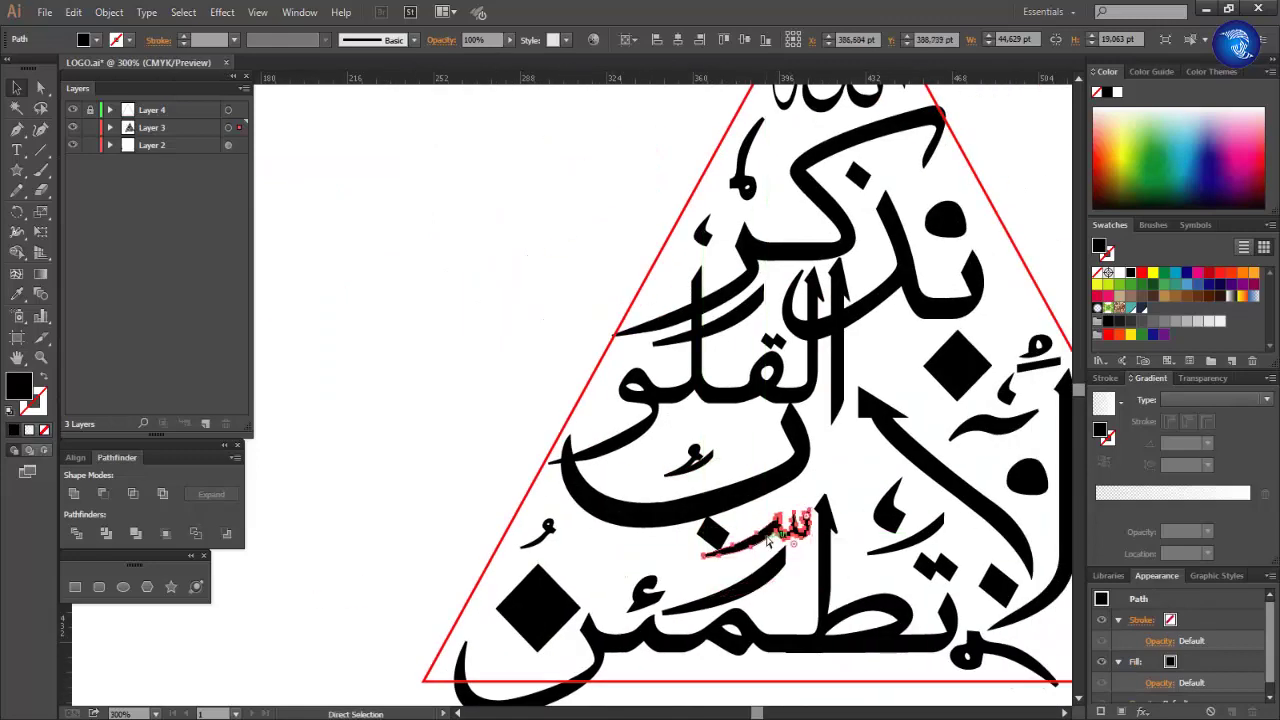
scroll(790, 528, "up", 2)
key("ctrl+shift+a")
left_click_drag(645, 457, 857, 587)
key("ctrl+z")
scroll(857, 587, "up", 1)
Rotate the inverted damma set aside outside the triangle upright and place it between القلوب and لا
left_click(400, 385)
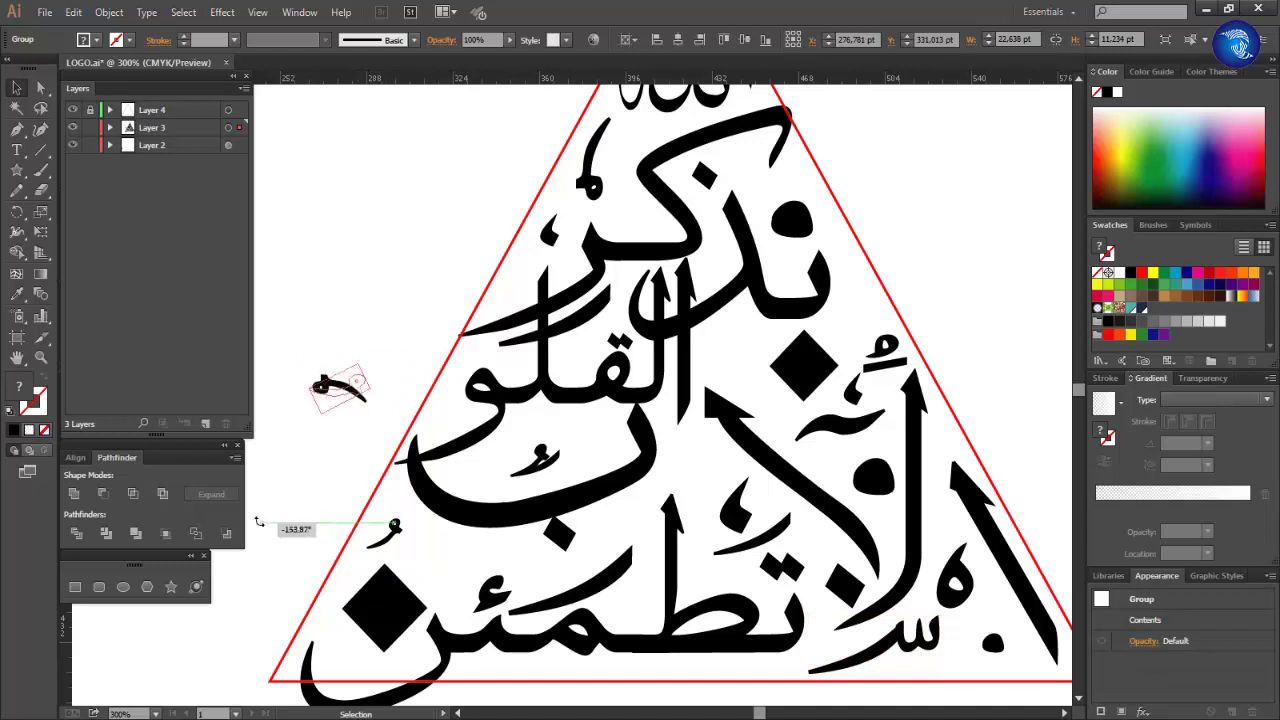
left_click_drag(340, 386, 737, 335)
scroll(737, 357, "down", 1)
Place a round dot above the ط and a comma-shaped mark beside the diamond of the ن in تطمئن
mouse_move(727, 500)
left_mouse_down()
mouse_move(591, 429)
mouse_move(441, 555)
mouse_move(690, 430)
mouse_move(708, 483)
left_mouse_up()
left_click(135, 533)
scroll(600, 400, "up", 1)
scroll(676, 545, "down", 1)
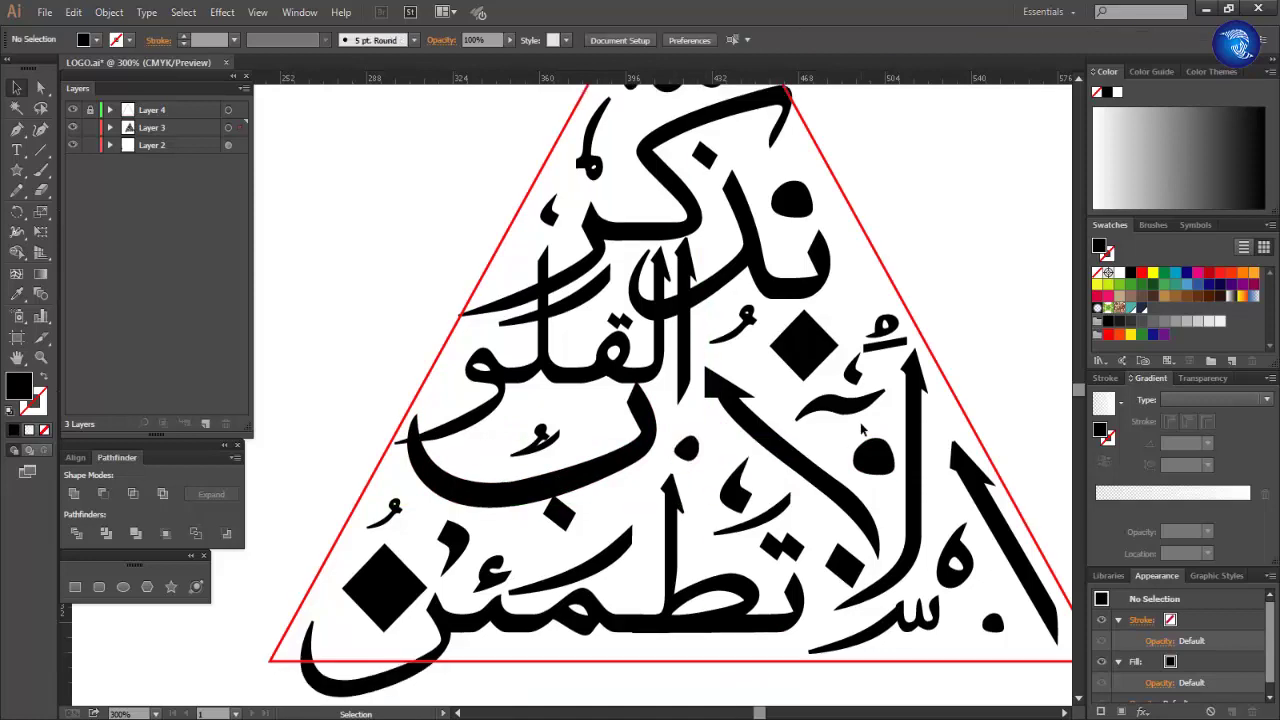
Copy the tilde-shaped mark above لا to beneath the dot near the triangle's lower right corner
left_click_drag(862, 414, 580, 535)
scroll(971, 686, "down", 3)
left_click_drag(1000, 650, 885, 612)
Copy the small arrowhead-topped stroke above الله to beside the damma between القلوب and لا
scroll(640, 470, "up", 3)
left_click_drag(645, 457, 640, 482)
scroll(640, 482, "up", 2)
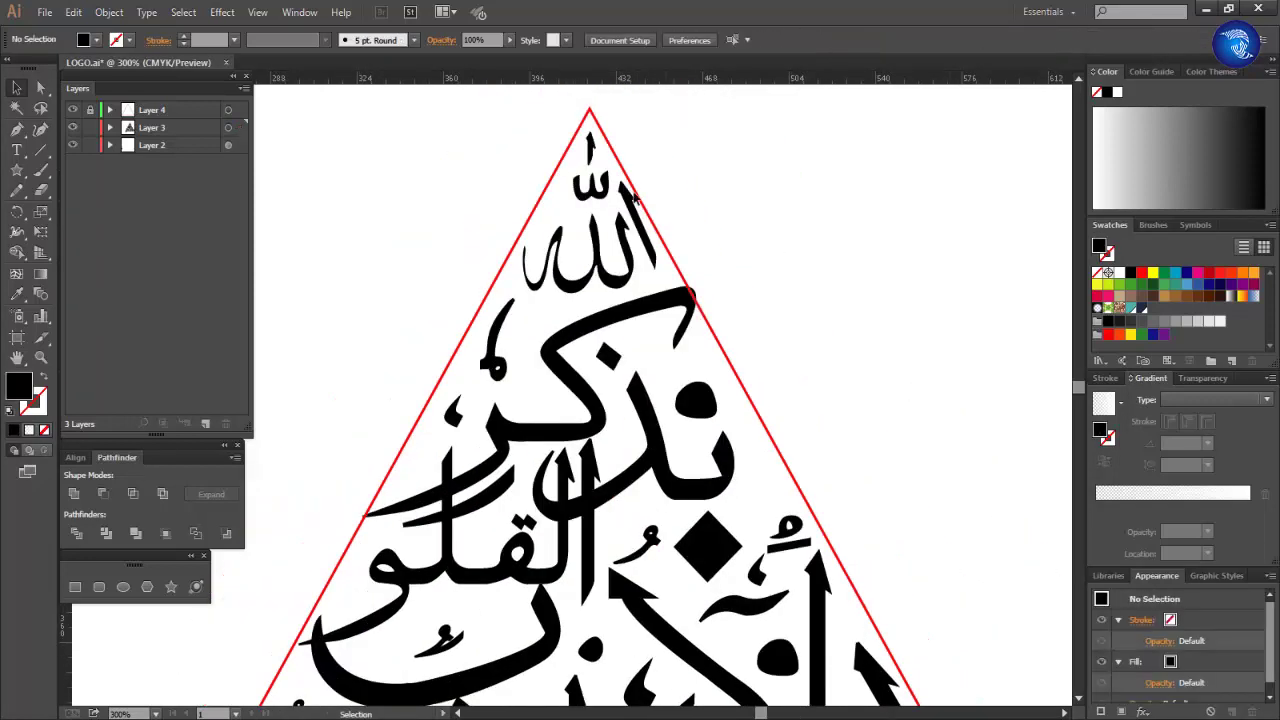
scroll(770, 553, "down", 2)
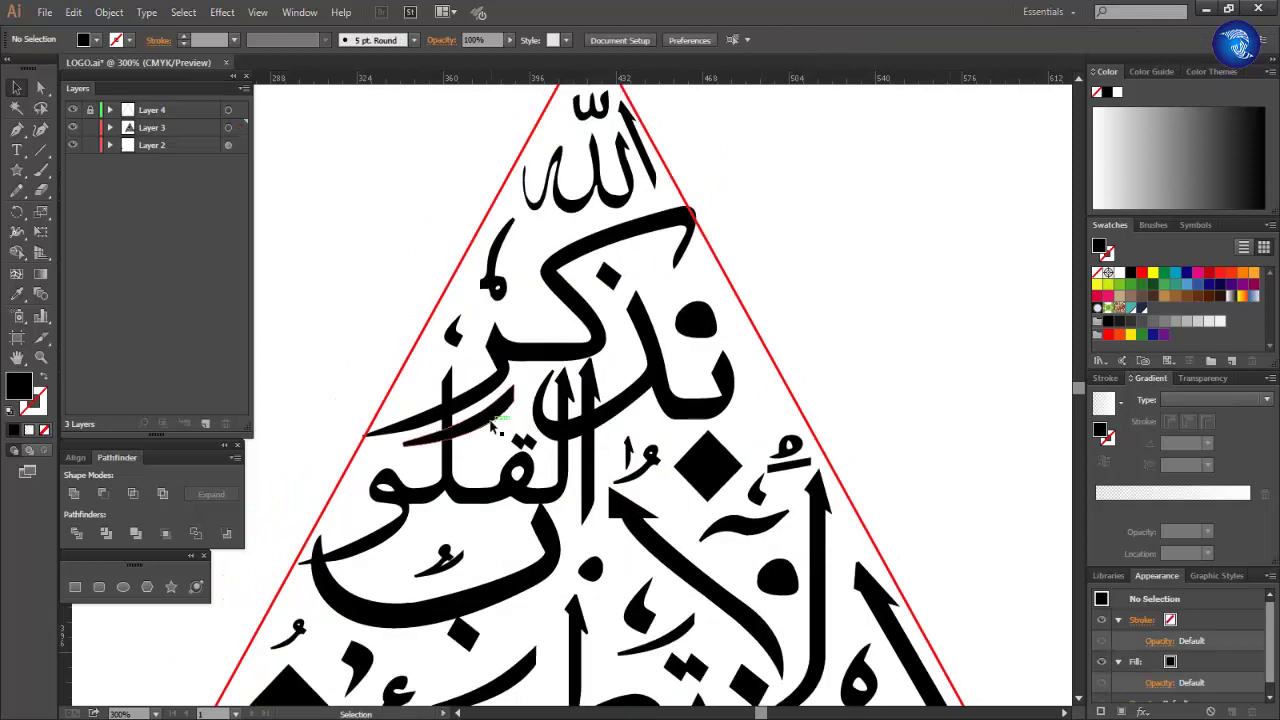
Copy the slanted stroke beneath the ر of بذكر to below the ذ and scale it to about 20.1 × 14.7 pt
left_click(708, 452)
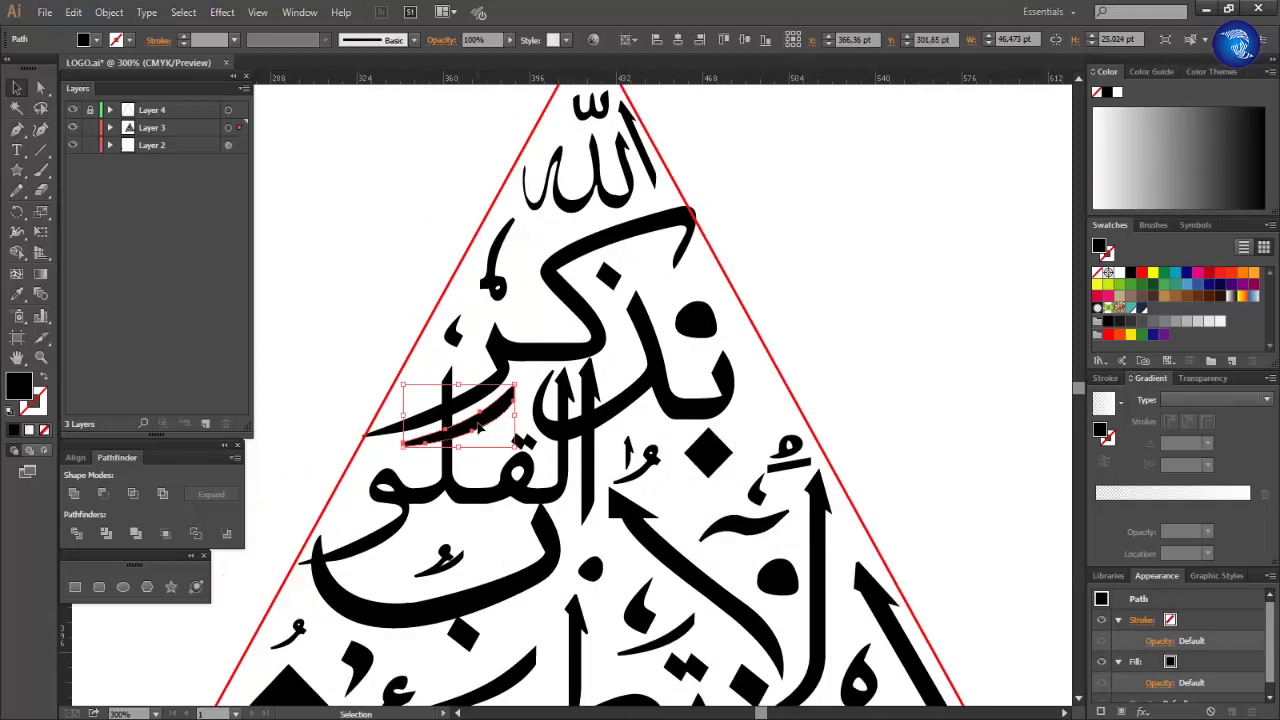
scroll(600, 450, "up", 1)
mouse_move(690, 462)
left_mouse_down()
mouse_move(663, 354)
mouse_move(690, 402)
left_mouse_up()
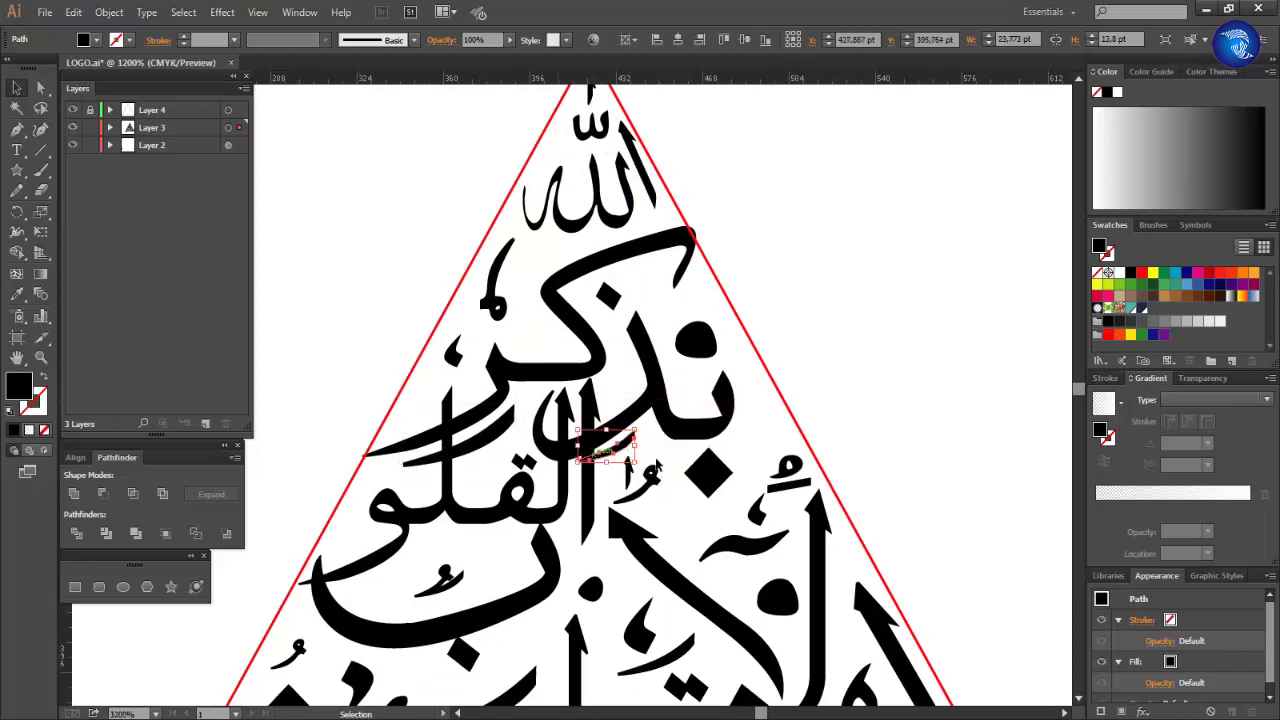
key("ctrl+plus")
key("ctrl+plus")
key("ctrl+plus")
key("ctrl+plus")
mouse_move(780, 397)
left_mouse_down()
mouse_move(820, 337)
mouse_move(815, 441)
left_mouse_up()
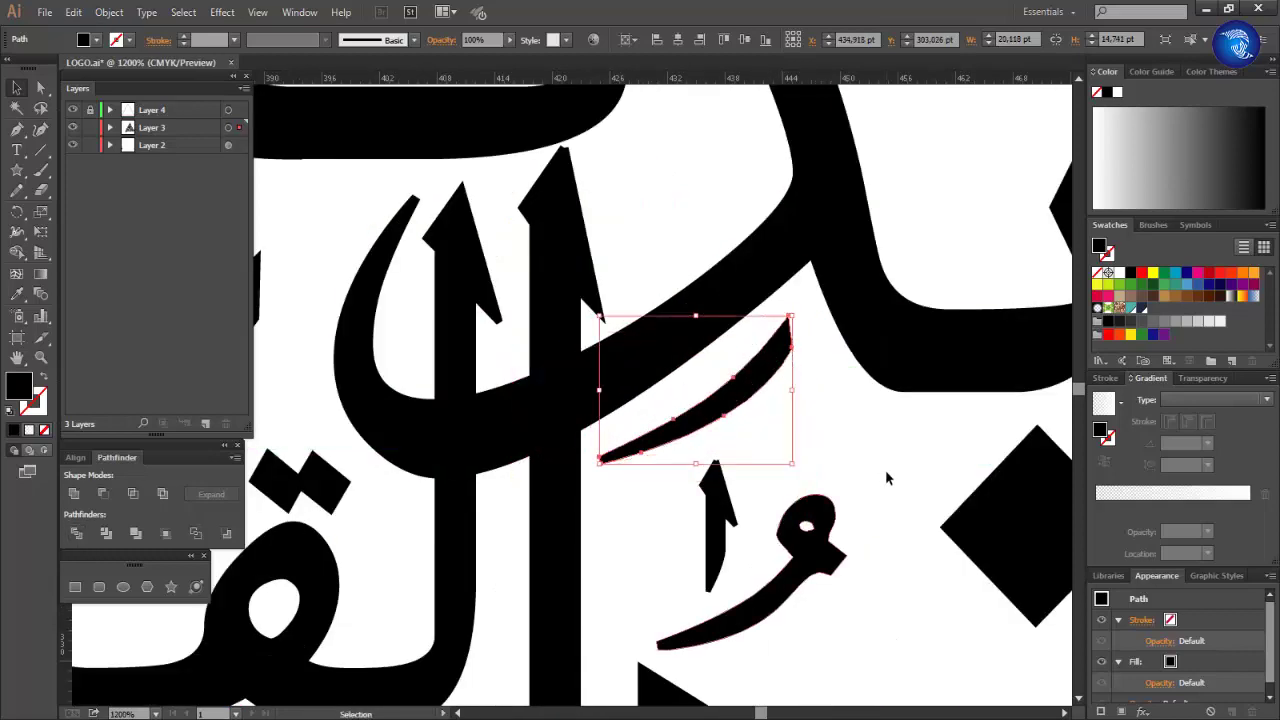
Fit a small kaf mark, about 12.9 × 8.8 pt, inside the ك of بذكر
key("ctrl+minus")
key("ctrl+minus")
key("ctrl+minus")
key("ctrl+minus")
left_click_drag(738, 316, 762, 254)
key("ctrl+plus")
key("ctrl+plus")
key("ctrl+minus")
key("ctrl+minus")
left_click_drag(680, 412, 680, 412)
left_click(486, 471)
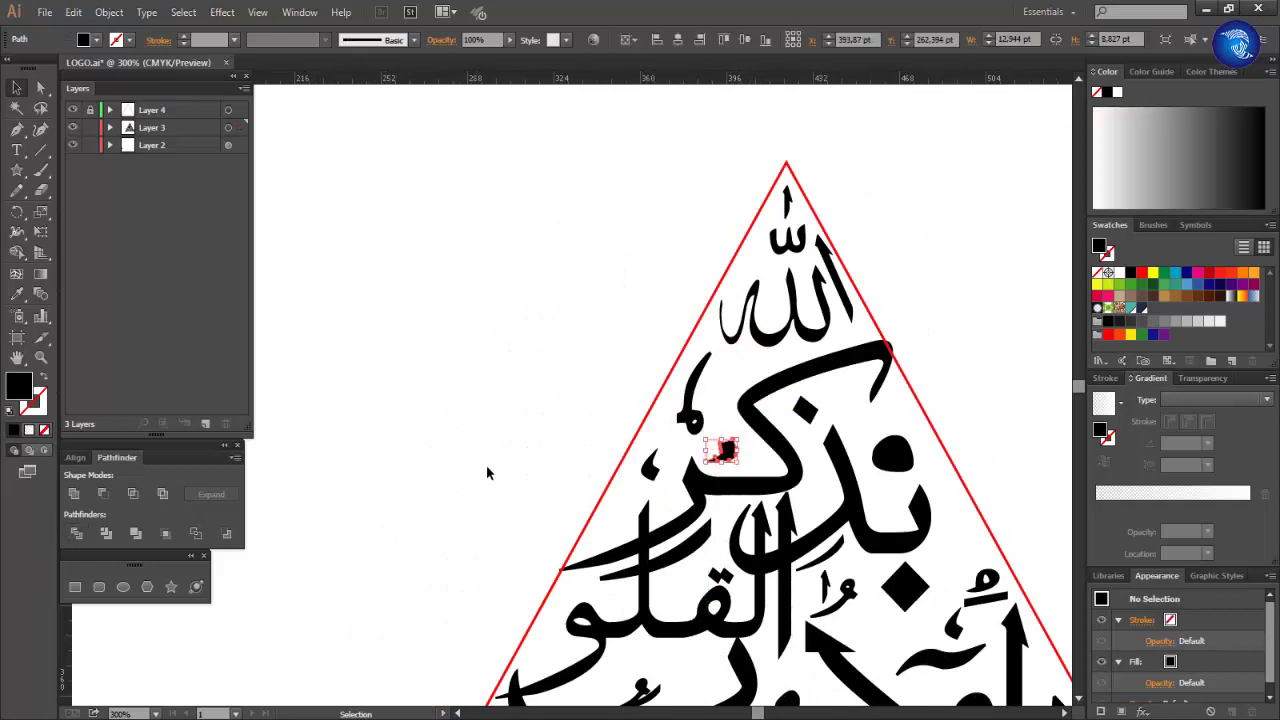
Copy the small arrowhead-topped stroke beside the و of القلوب and again beside the ط of تطمئن
key("ctrl+minus")
key("ctrl+minus")
key("ctrl+plus")
key("ctrl+plus")
left_click_drag(800, 300, 518, 363)
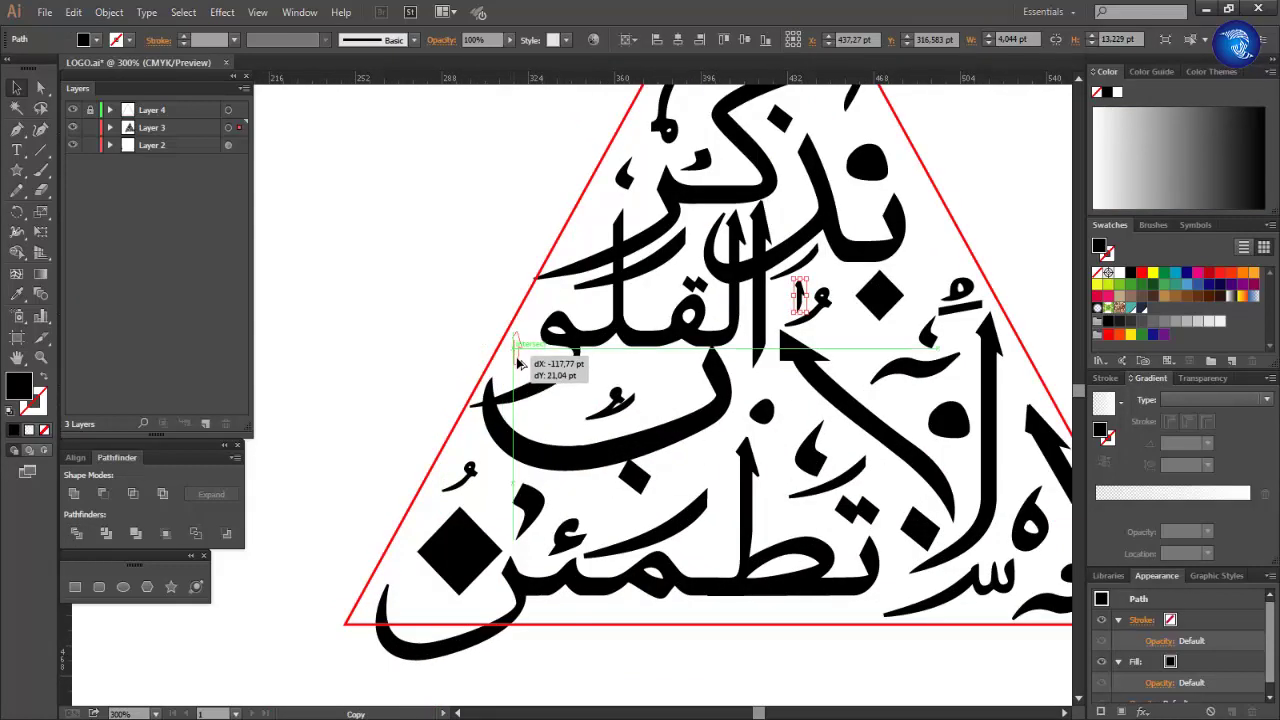
left_click(676, 408)
left_click_drag(626, 522, 716, 543)
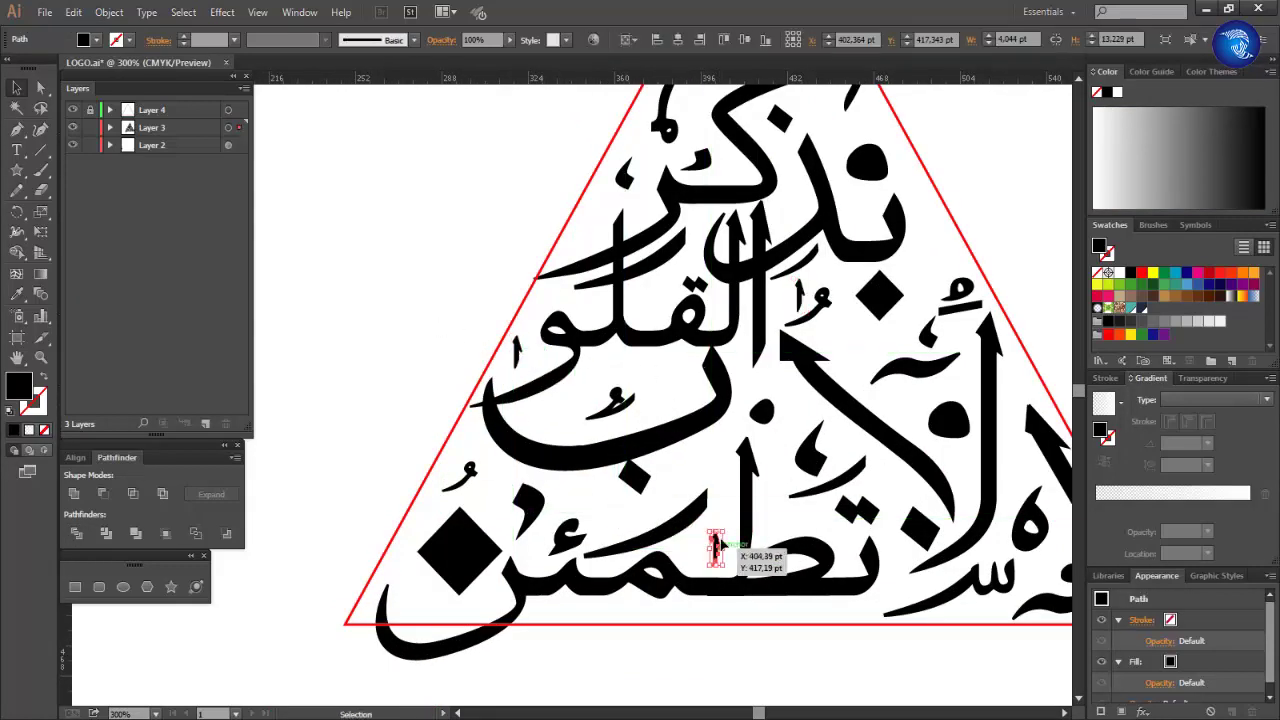
left_click(716, 643)
Copy the joined shadda-and-stroke mark and rotate it along the triangle's right edge above the damma of لا
scroll(716, 643, "down", 3)
scroll(800, 598, "up", 3)
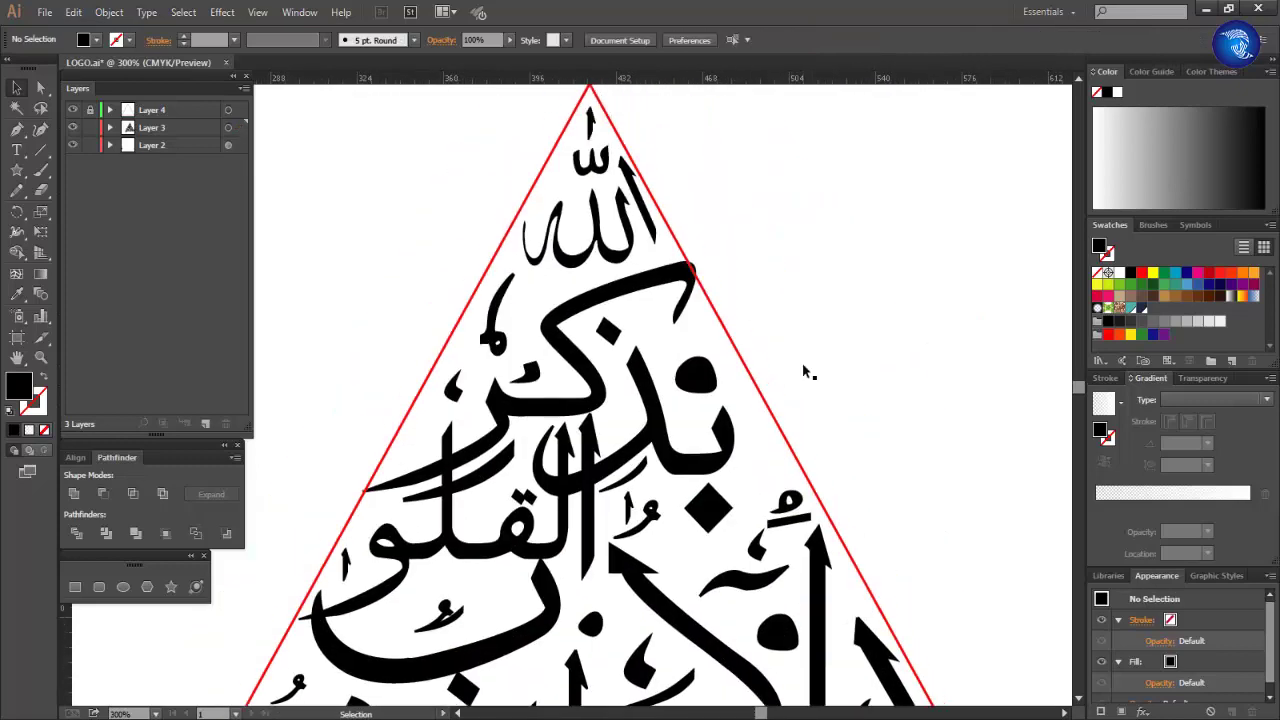
left_click_drag(800, 598, 766, 300)
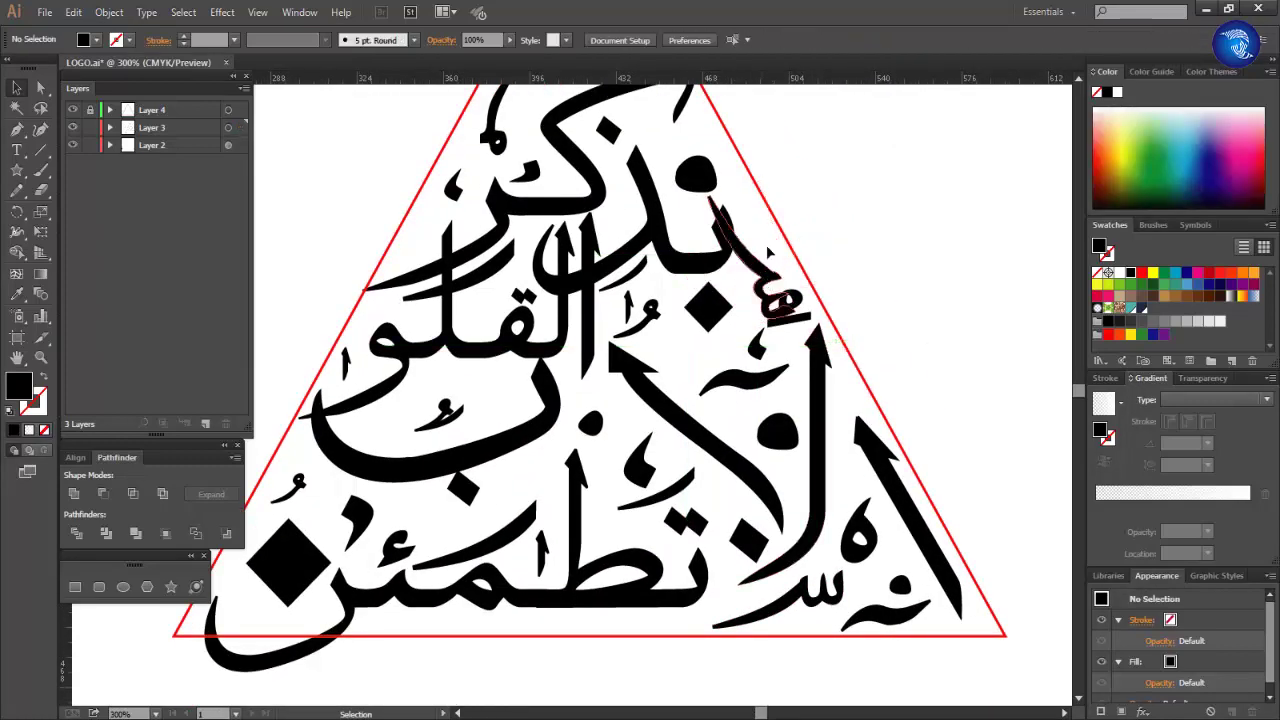
scroll(697, 190, "up", 2)
left_click(886, 371)
scroll(870, 390, "down", 1)
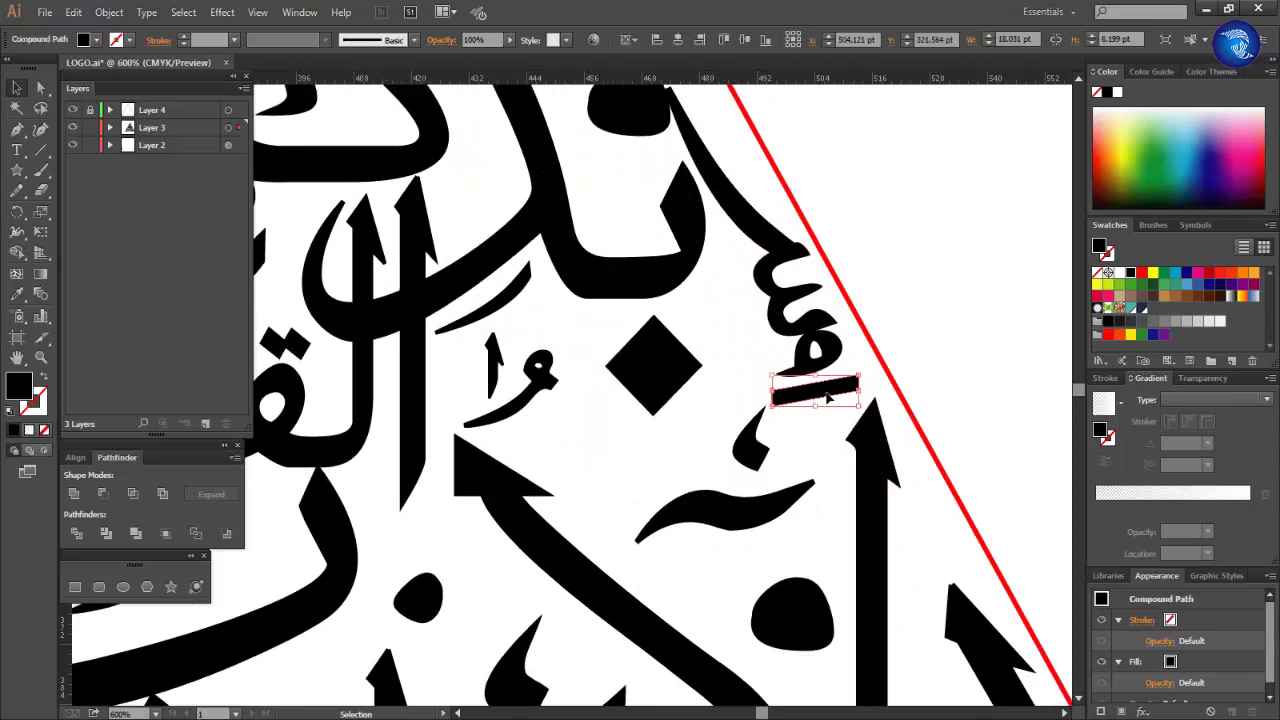
Delete the short slanted bar under the damma and fit the damma between the shadda mark and لا
left_click(818, 386)
left_click(818, 376)
scroll(823, 330, "down", 2)
scroll(943, 343, "down", 1)
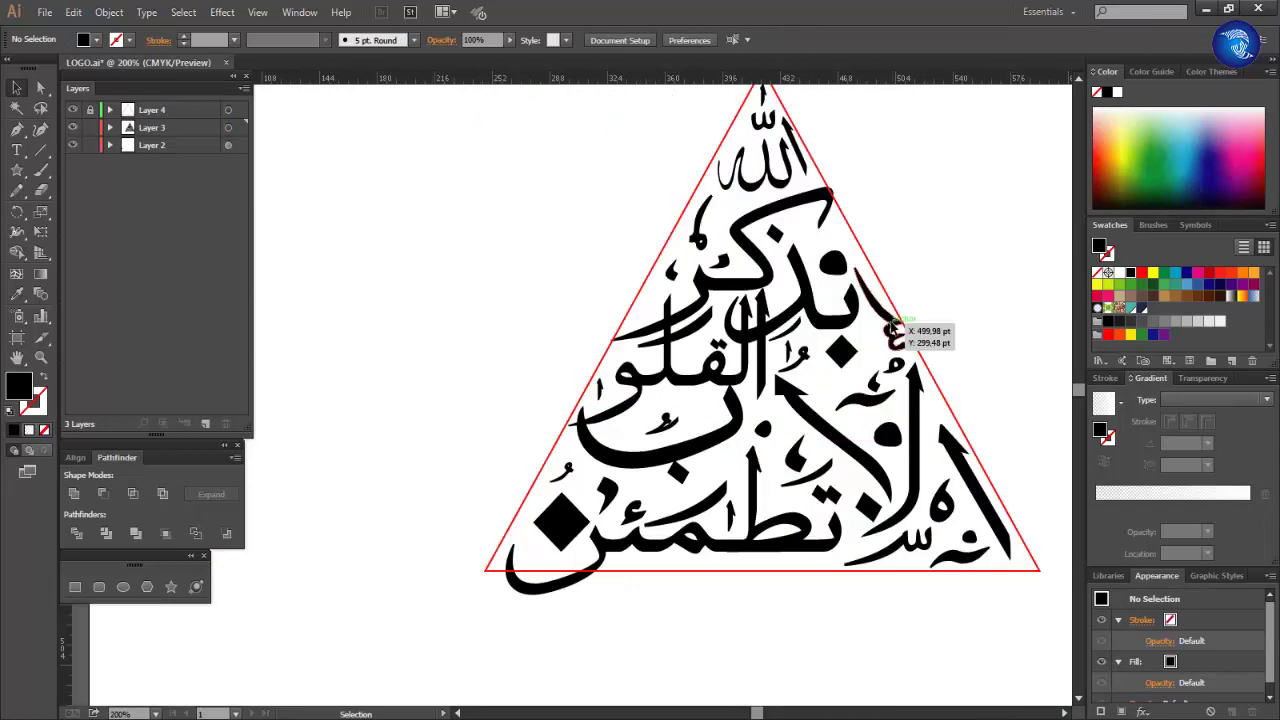
Replace the small dot under the ب of القلوب with a scaled-down copy of the ن's large diamond
scroll(943, 370, "up", 2)
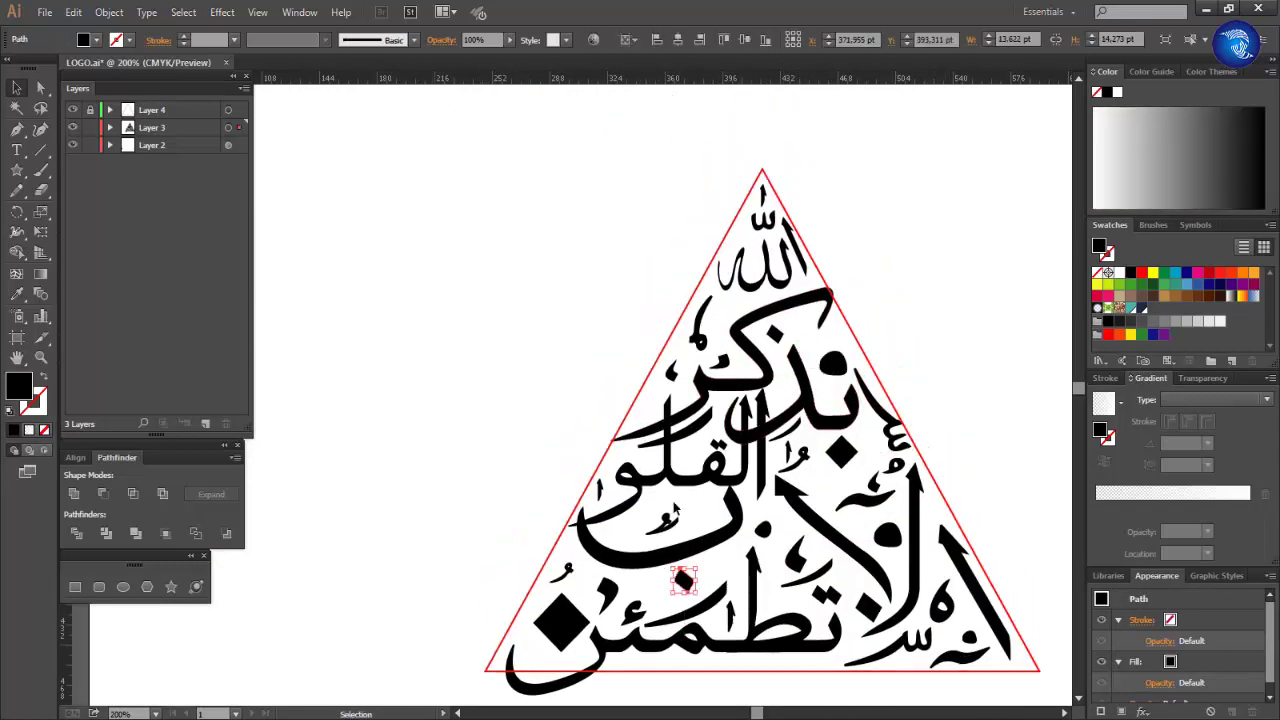
left_click(563, 617)
scroll(563, 617, "up", 5)
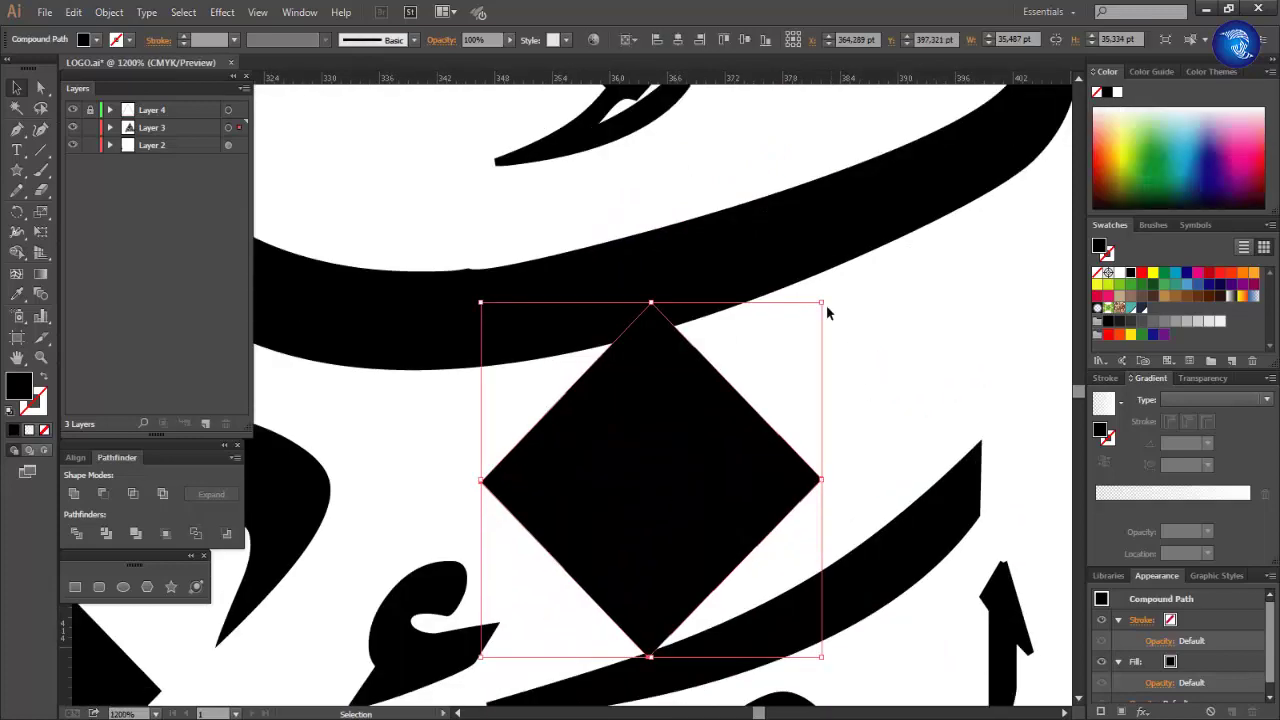
left_click_drag(826, 300, 757, 437)
scroll(464, 437, "down", 5)
Enlarge the small arrowhead-topped stroke beside the و of القلوب to about 6.5 × 21.2 pt
left_click(464, 437)
key("ctrl+plus")
key("ctrl+plus")
key("ctrl+plus")
left_click(629, 443)
left_click_drag(652, 370, 676, 368)
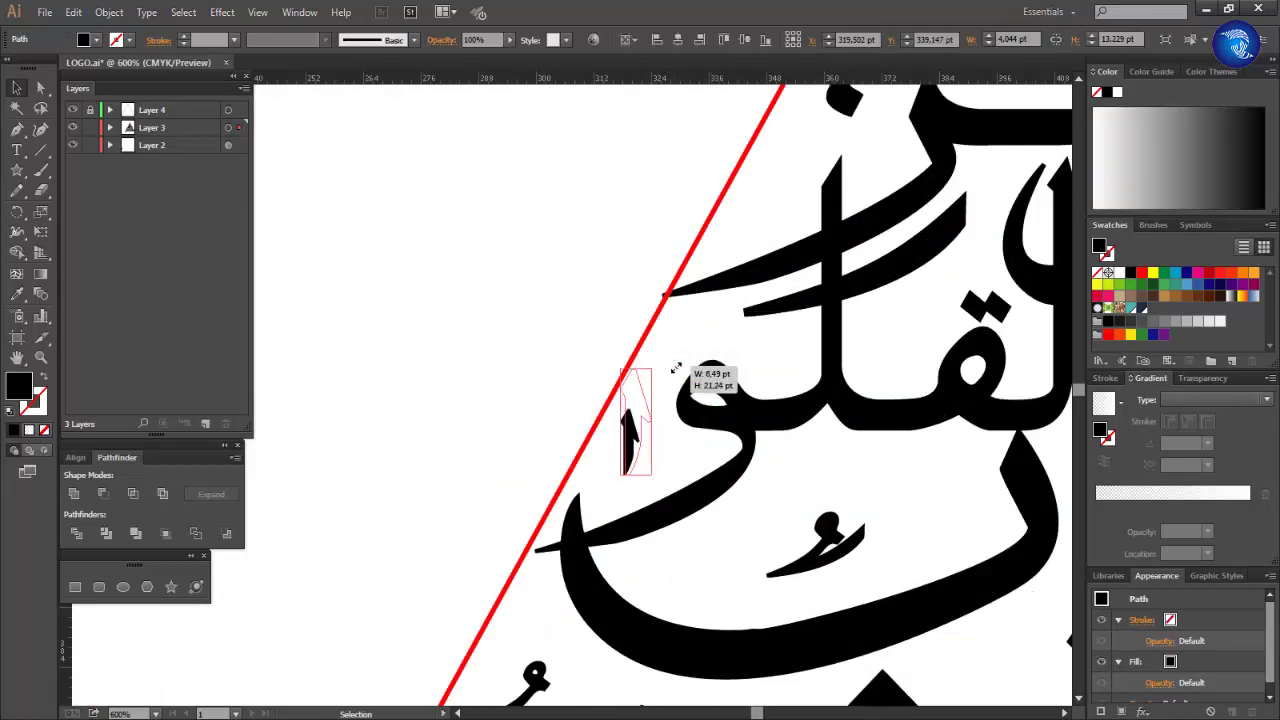
key("ctrl+minus")
key("ctrl+minus")
key("ctrl+minus")
left_click(928, 354)
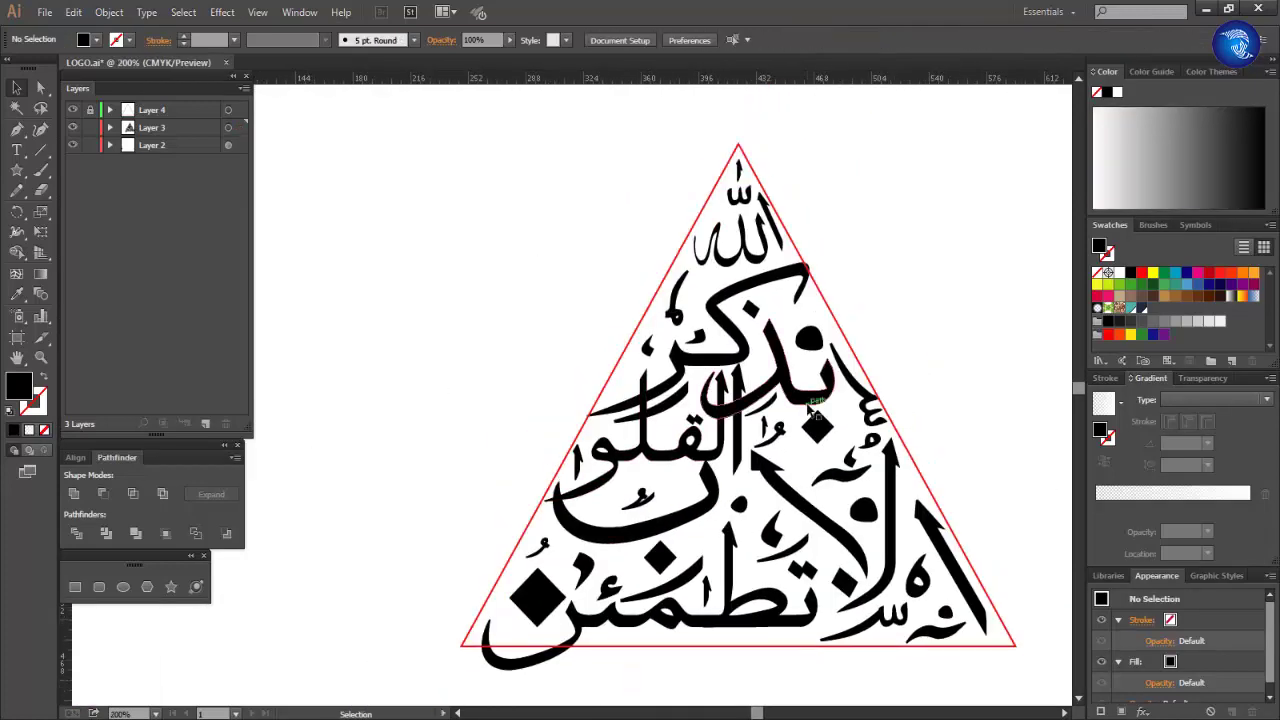
Copy the comma-shaped mark above the tilde of لا into the triangle's lower right corner
key("ctrl+plus")
key("ctrl+plus")
left_click(740, 505)
key("ctrl+minus")
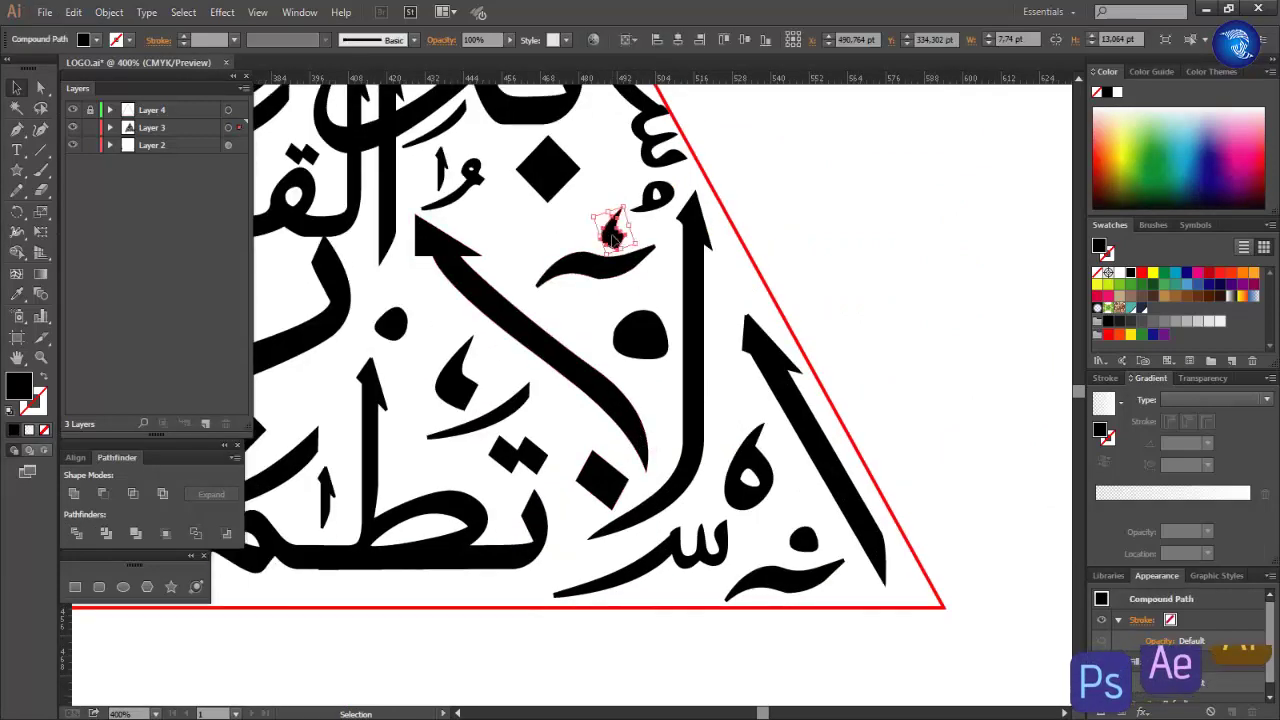
left_click_drag(608, 214, 903, 591)
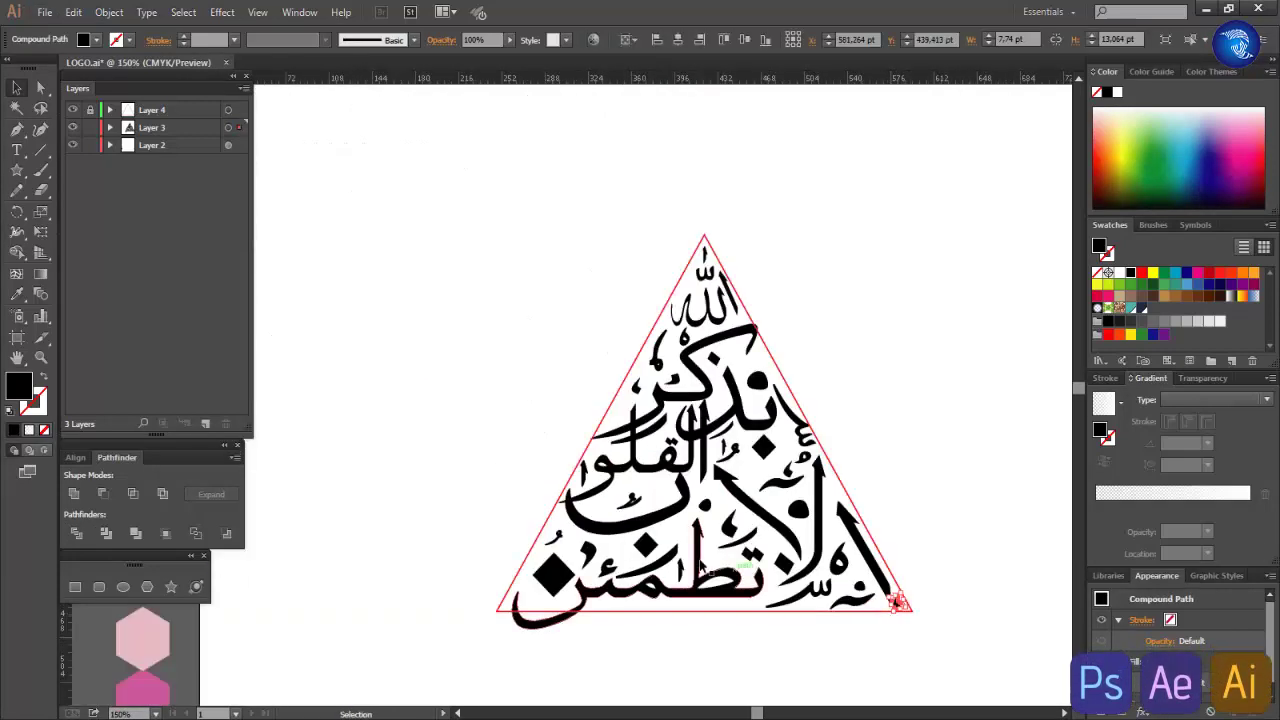
Delete the red guide triangle and nudge the large diamond slightly outward and down above the ن's bowl
scroll(700, 566, "up", 1)
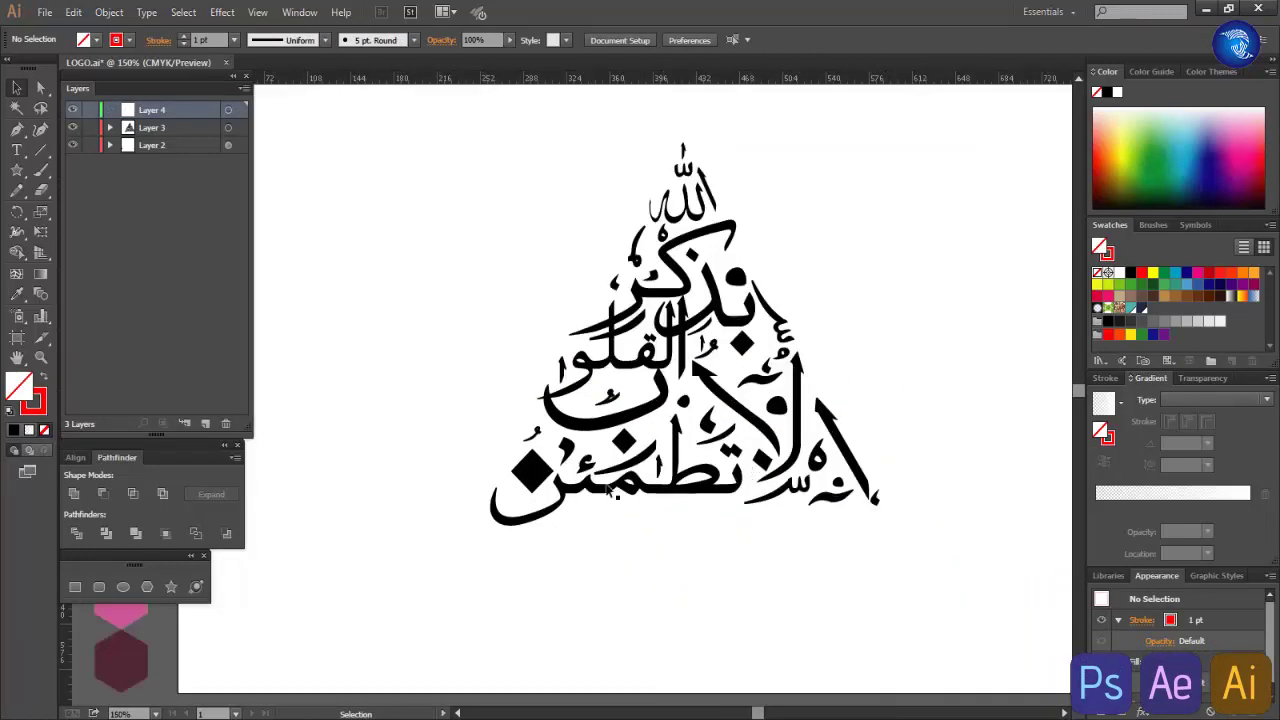
left_click_drag(541, 493, 534, 497)
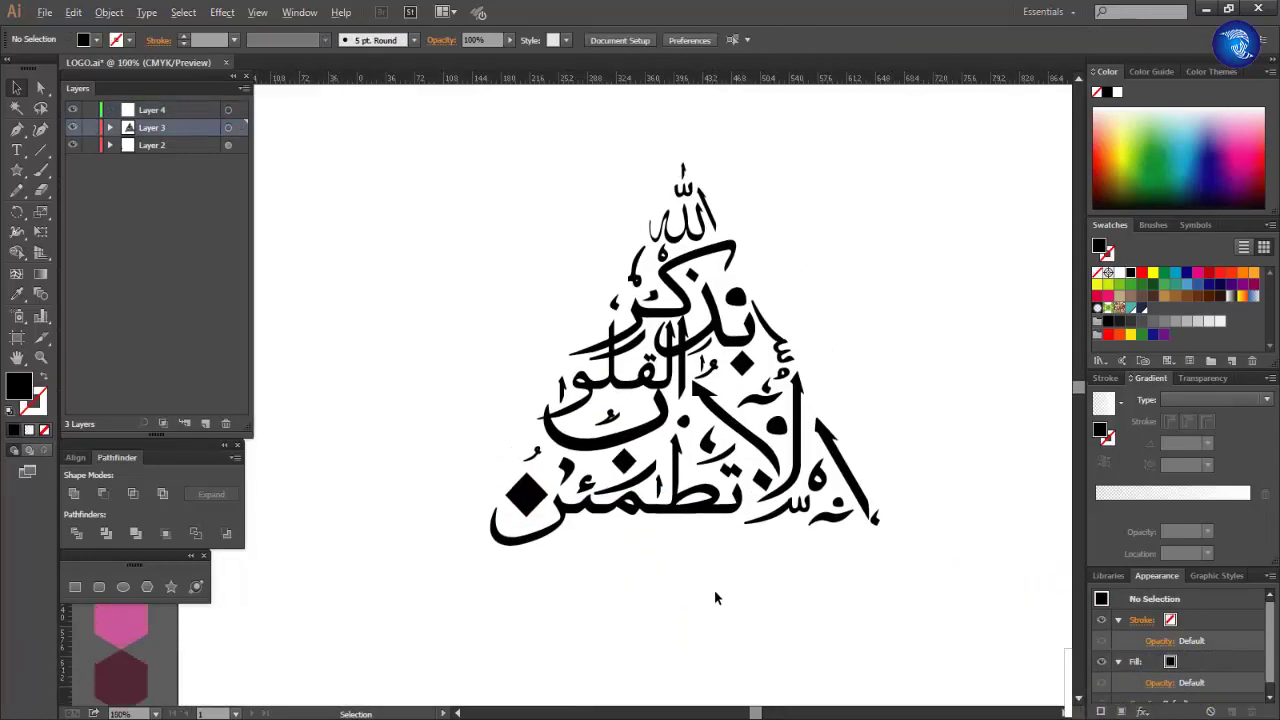
Group the whole calligraphy, fill it with the dark maroon sampled from the lowest hexagon and move it to Layer 4
key("ctrl+0")
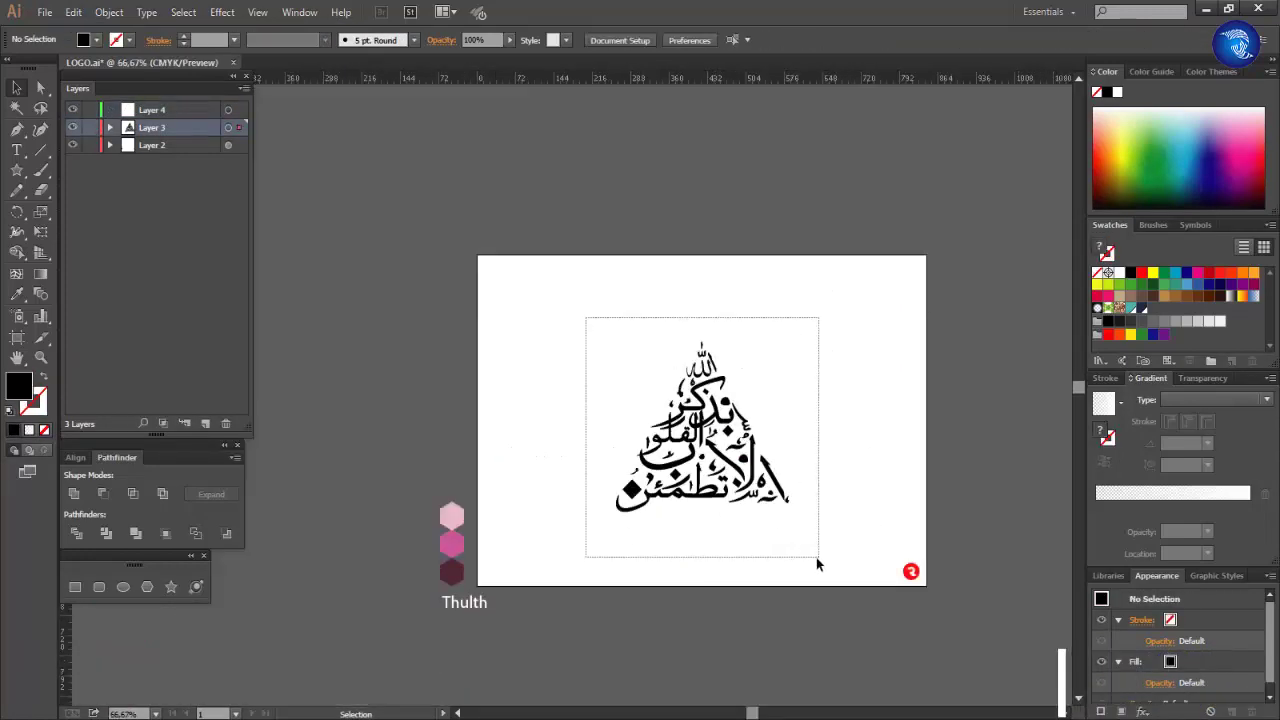
key("ctrl+a")
left_click(16, 294)
left_click(451, 571)
key("v")
key("ctrl+1")
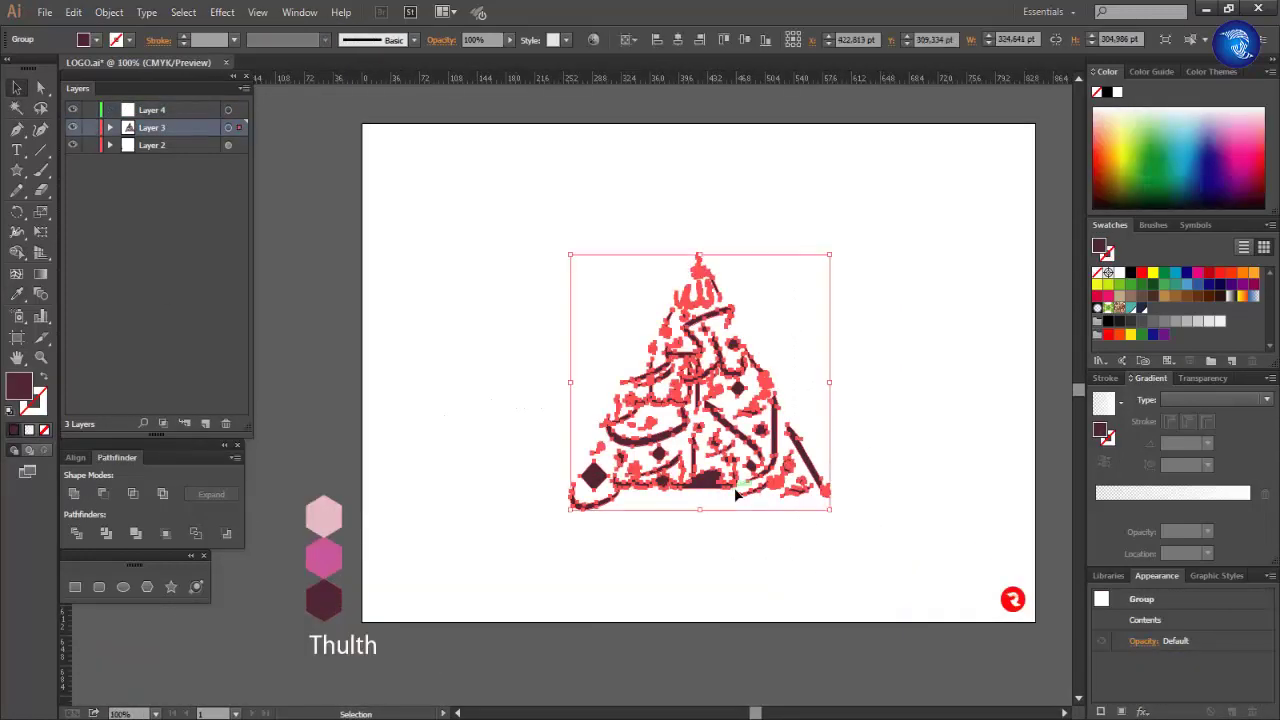
left_click(909, 292)
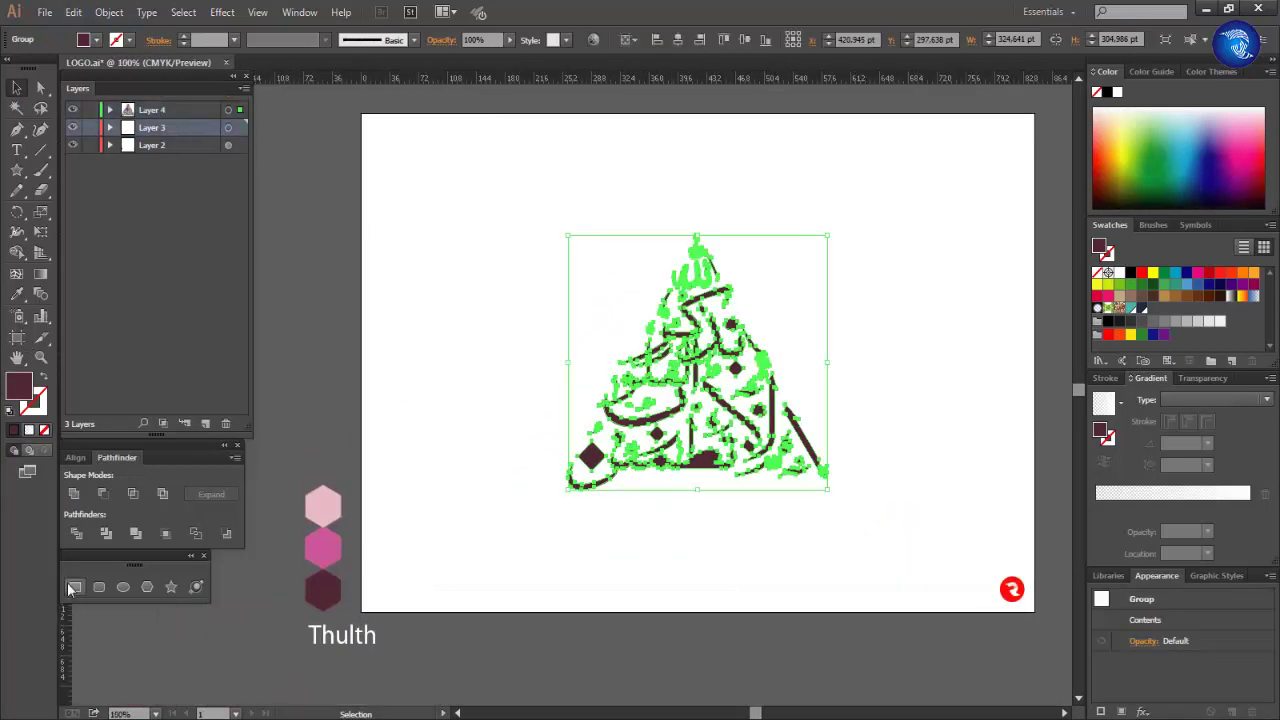
Draw an 852 × 618 pt rectangle covering the artboard on Layer 3 and fill it with the light pink hexagon's colour
left_click_drag(356, 104, 1038, 622)
key("i")
left_click(323, 507)
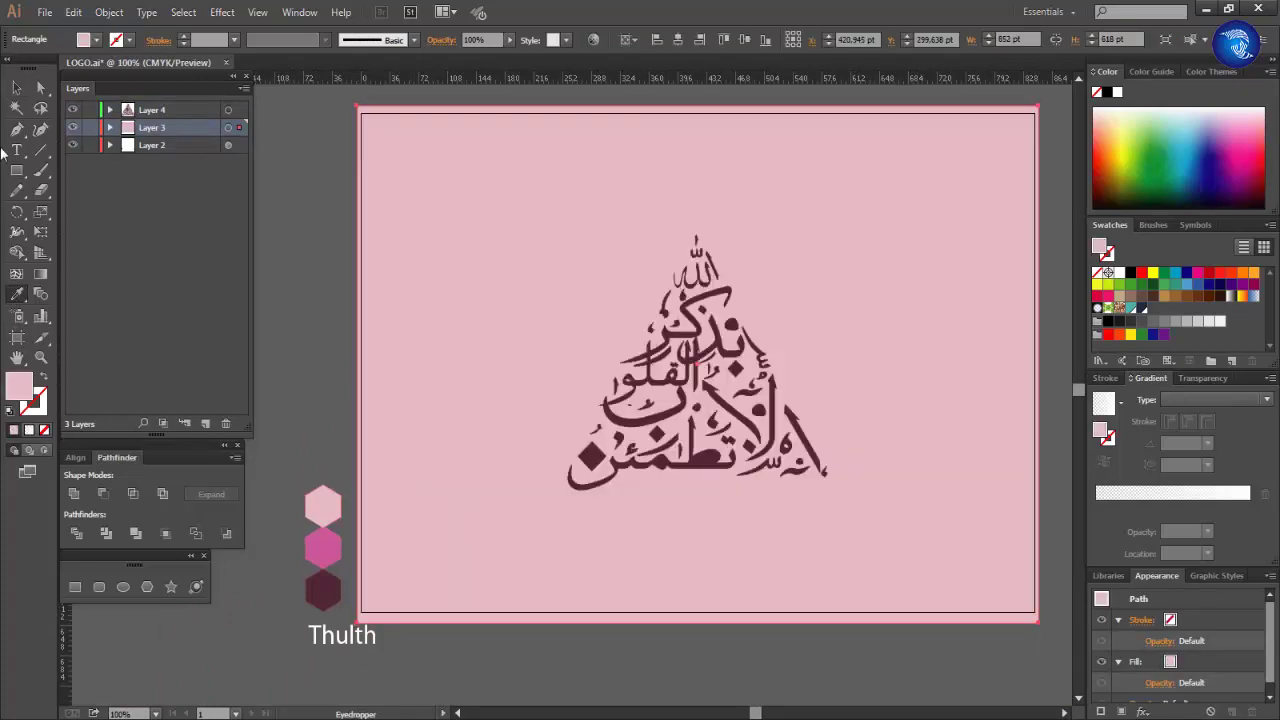
Send the pink rectangle to the back and move it to Layer 2 beneath that layer's other objects
key("v")
right_click(900, 243)
mouse_move(951, 480)
left_click(1100, 545)
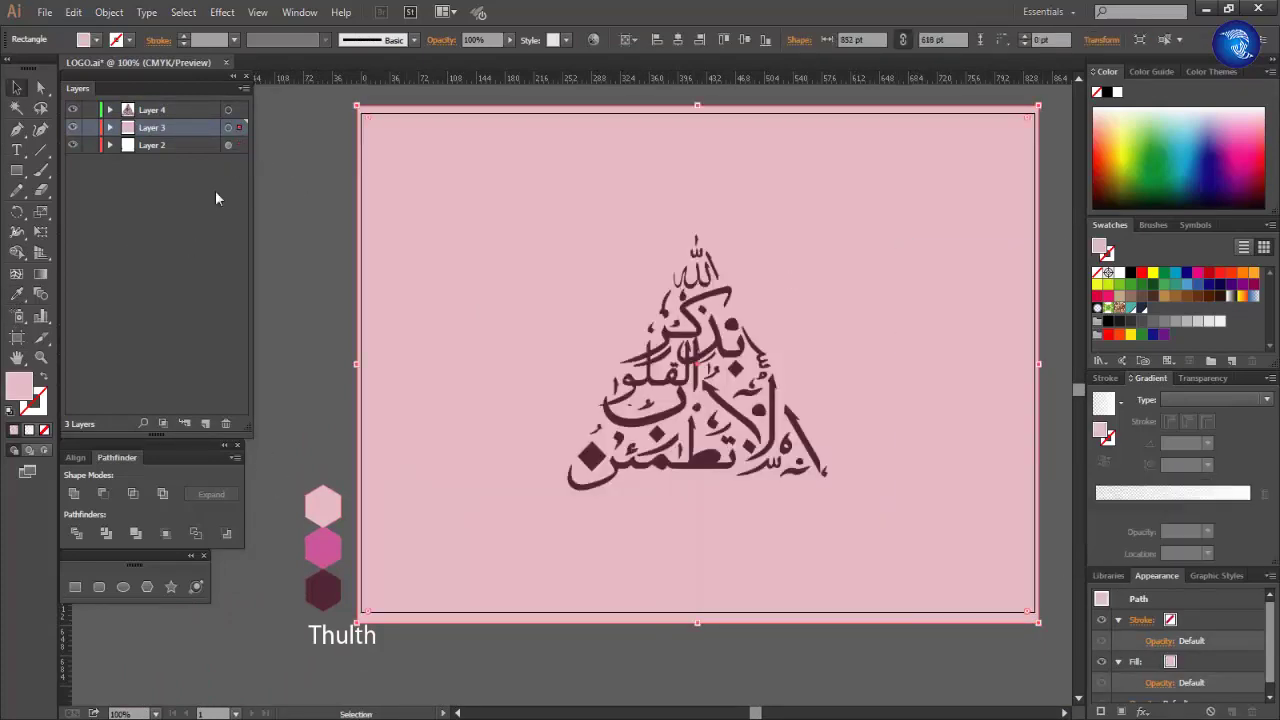
left_click_drag(240, 160, 240, 145)
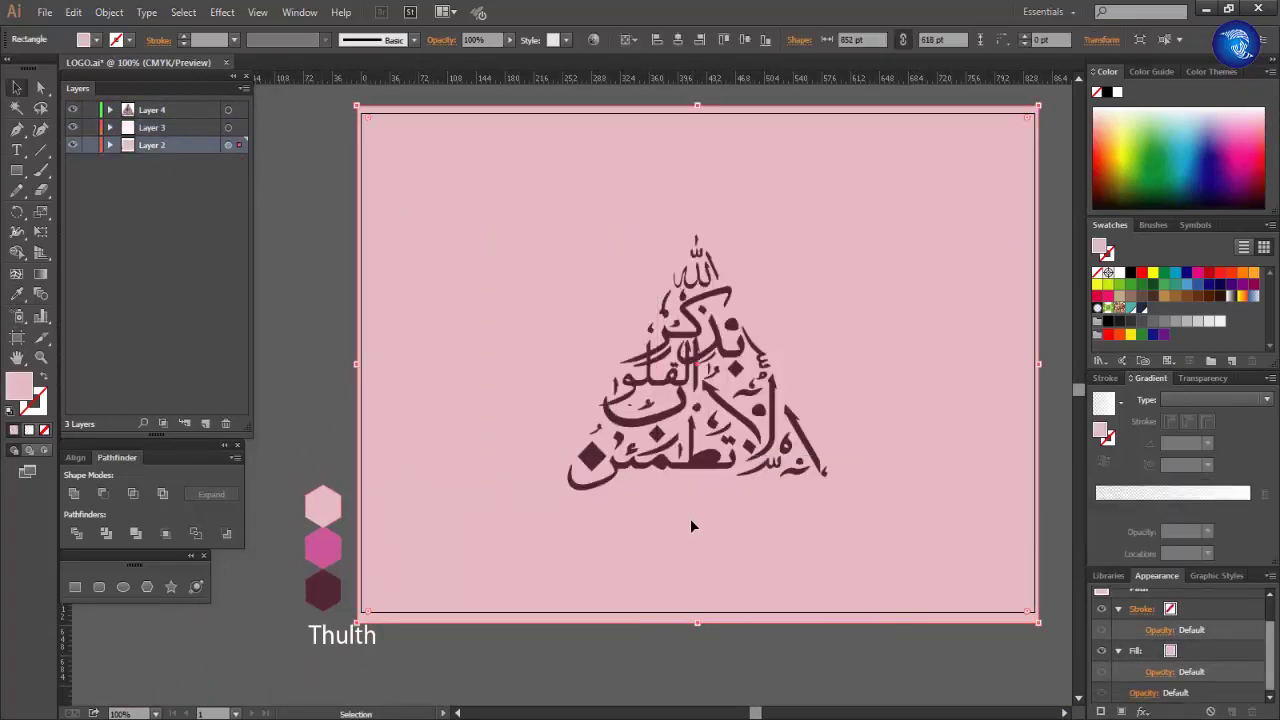
left_click(110, 145)
key("ctrl+shift+a")
left_click(110, 145)
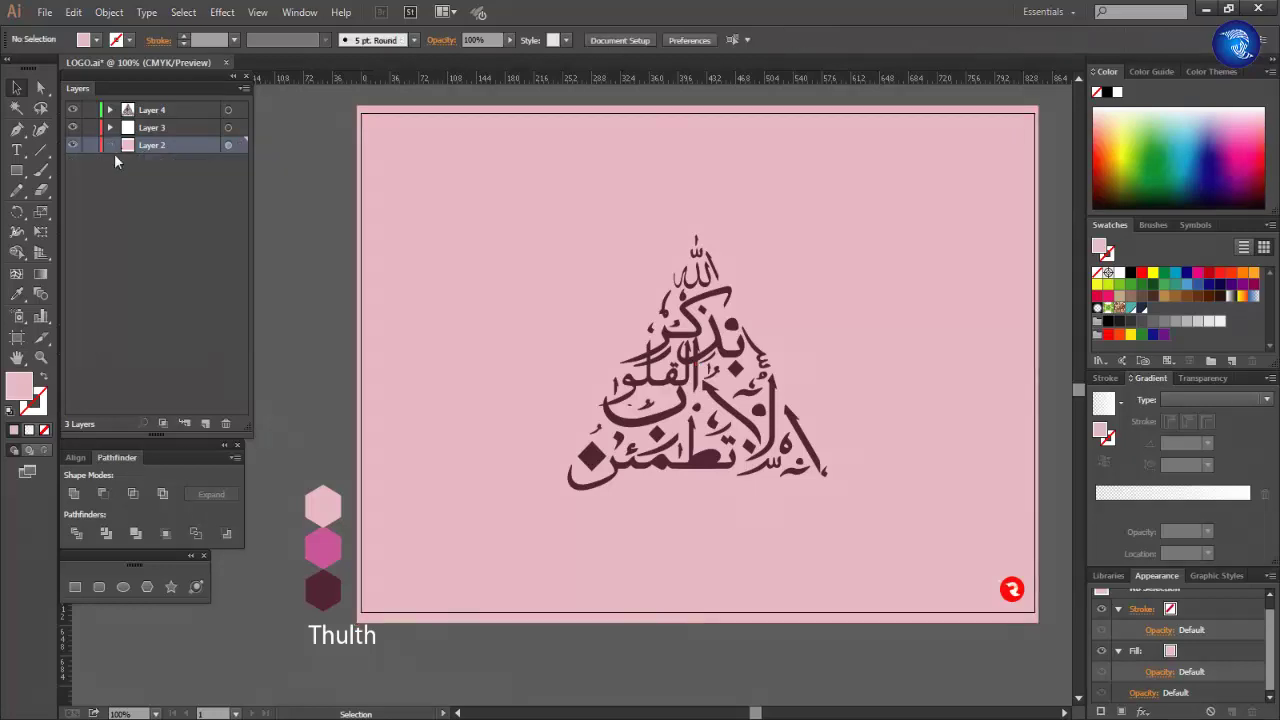
Scale the calligraphy group down to about 285.9 × 268.3 pt and centre it horizontally on the artboard
scroll(501, 405, "up", 1)
scroll(501, 405, "down", 1)
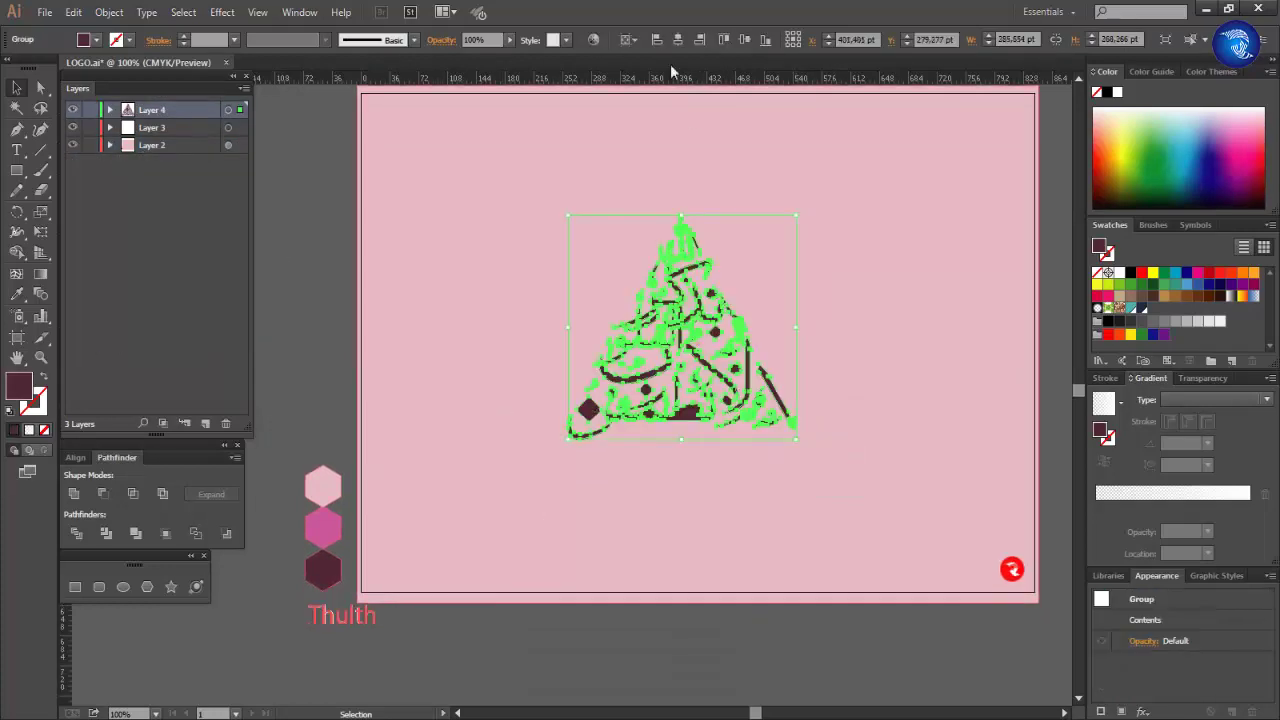
left_click(608, 367)
scroll(735, 147, "down", 1)
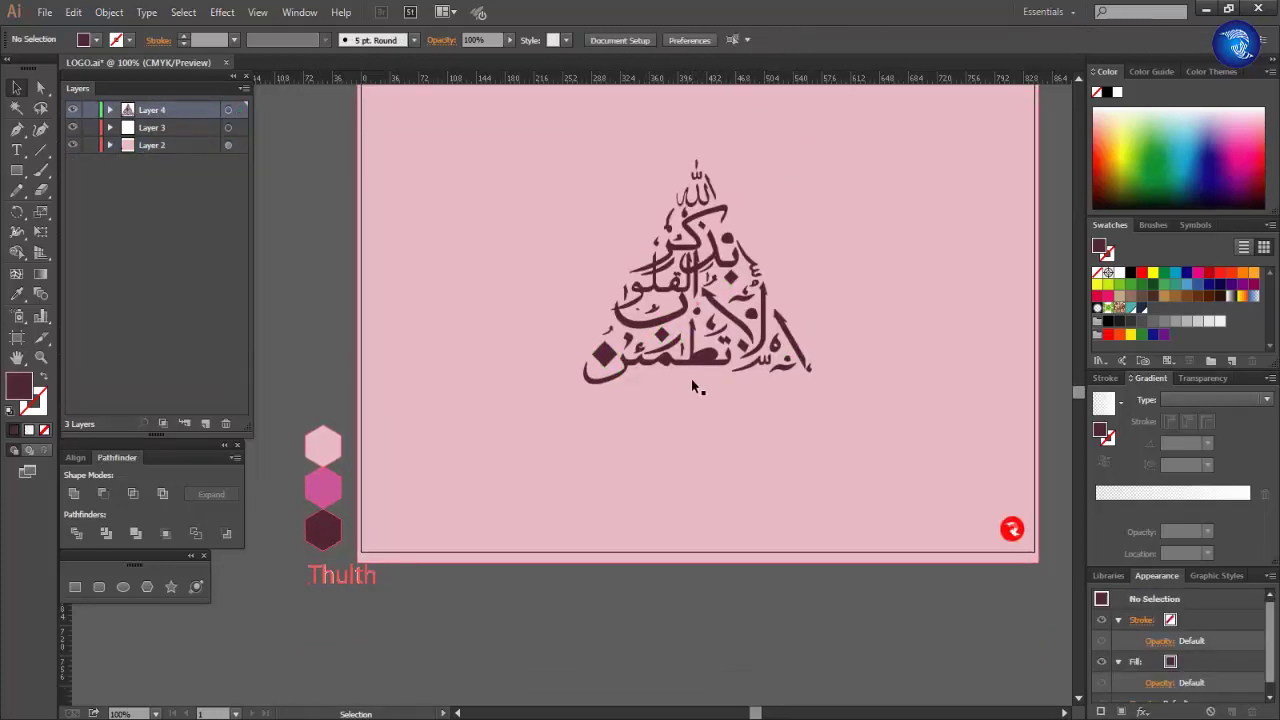
Move the calligraphy group straight up to Y 216 pt
left_click_drag(702, 370, 702, 332)
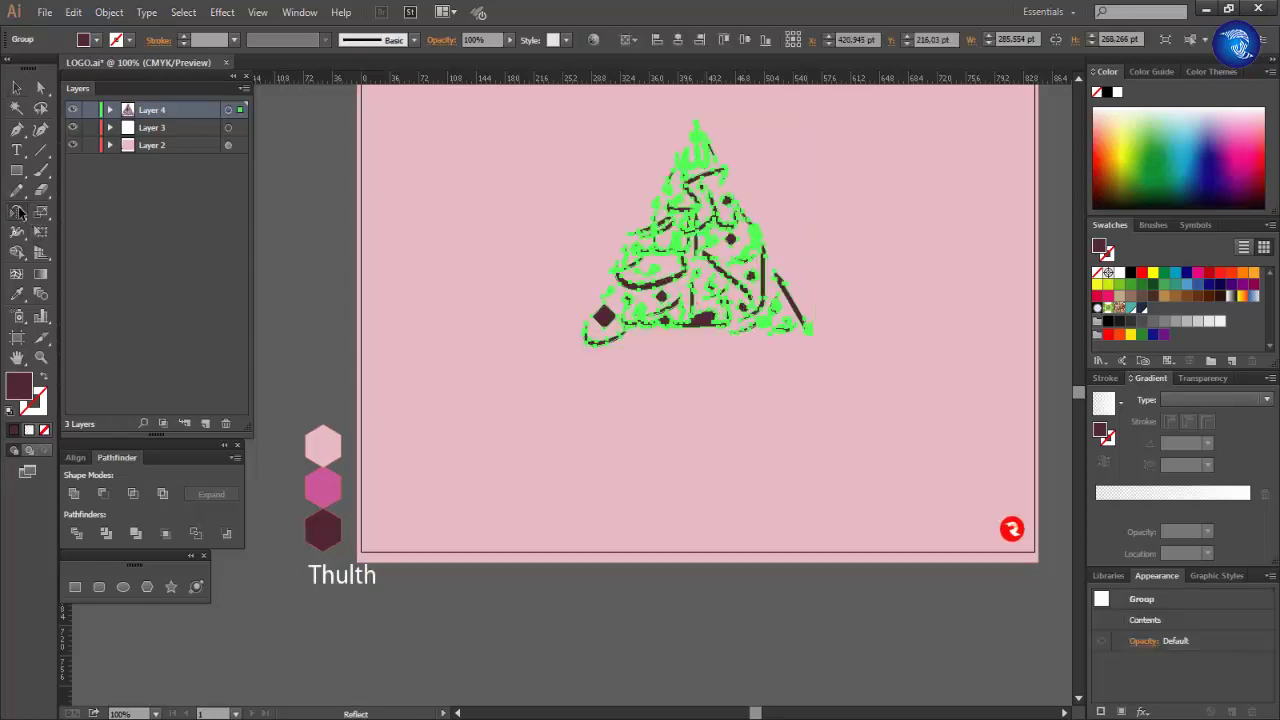
Try placing an upside-down copy of the calligraphy beneath the original to form a diamond
double_click(20, 212)
left_click(818, 478)
mouse_move(700, 345)
left_mouse_down()
mouse_move(780, 406)
mouse_move(712, 365)
left_mouse_up()
left_click(662, 312, "alt")
left_click(903, 478)
key("v")
key("ctrl+shift+a")
key("ctrl+plus")
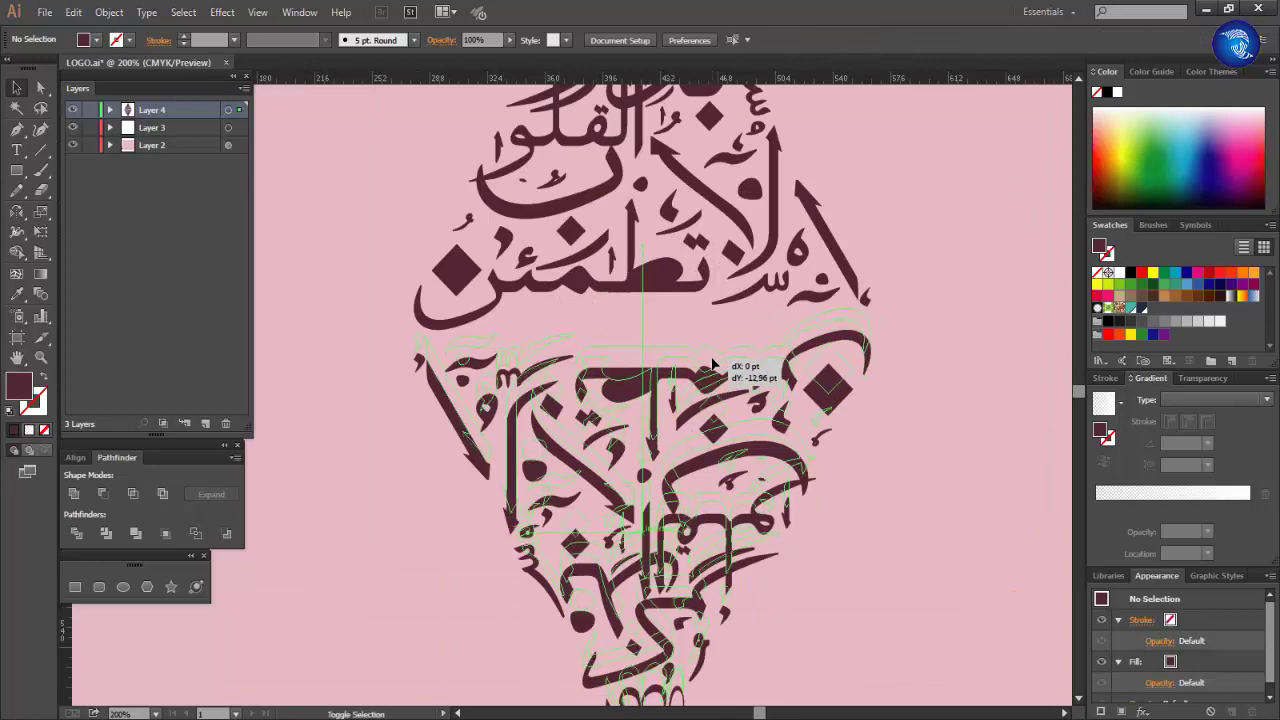
key("ctrl+minus")
key("ctrl+minus")
left_click(632, 626)
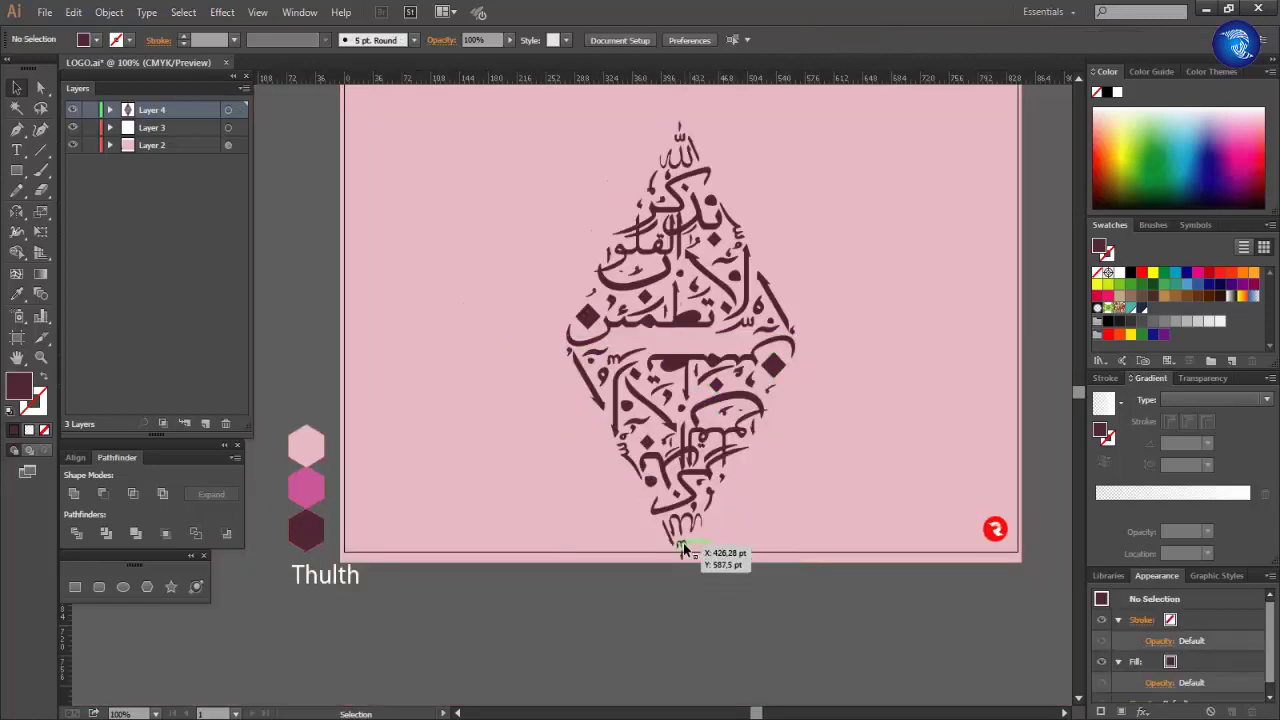
Try closing the gap between the two calligraphy halves, and undo the upside-down copy
key("ctrl+plus")
left_click(651, 301)
key("ctrl+shift+a")
key("ctrl+minus")
key("ctrl+minus")
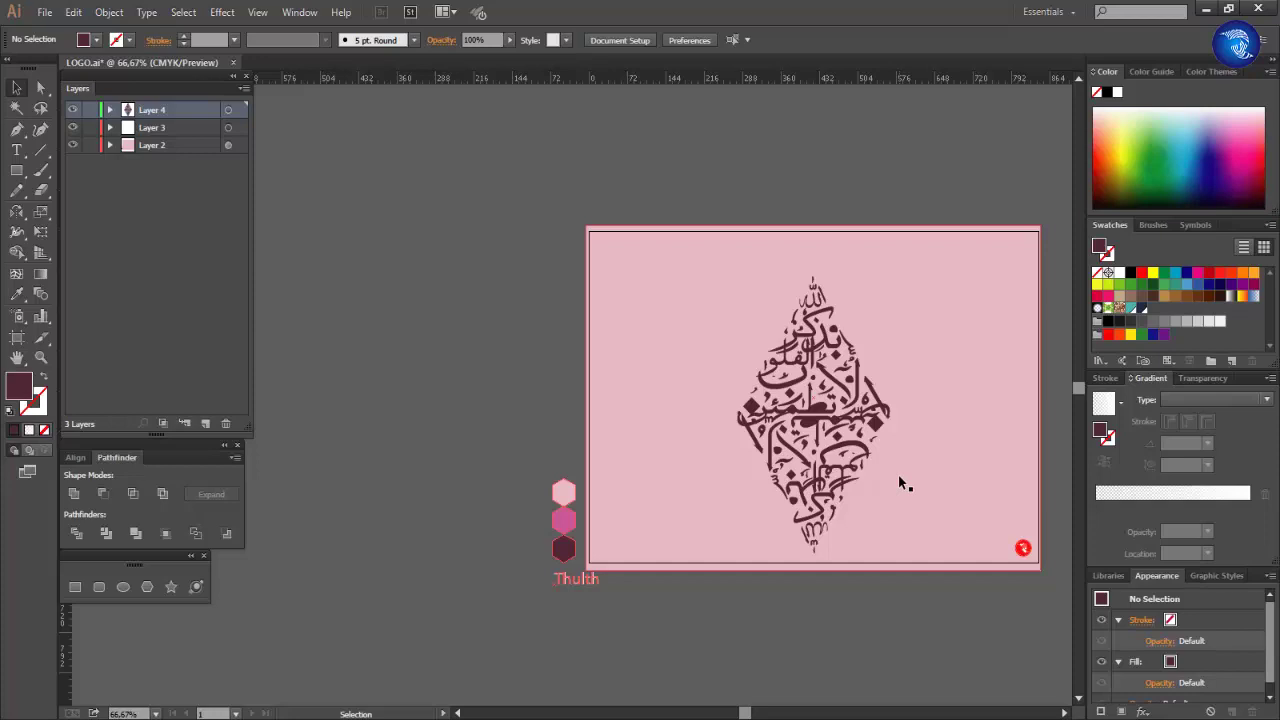
key("ctrl+z")
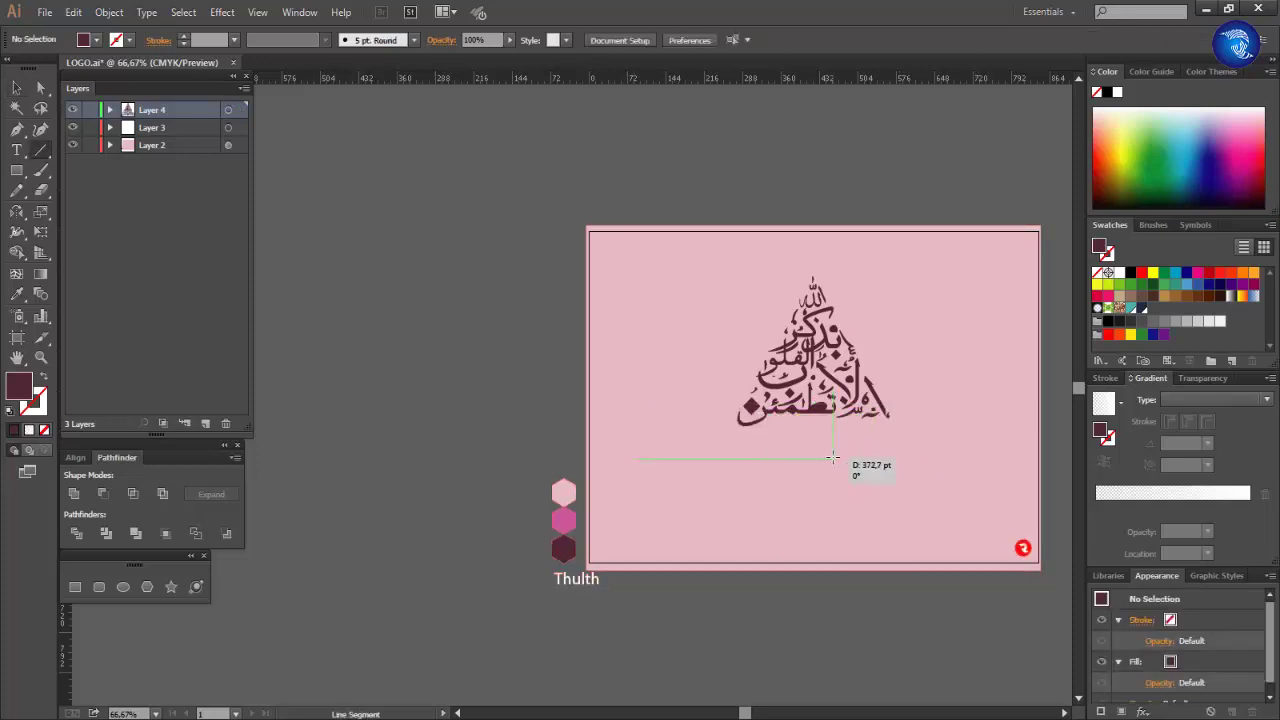
Draw a horizontal line about 359 pt long below the calligraphy with a 40 pt red stroke and the tapering width profile
left_click_drag(833, 457, 826, 458)
left_click(285, 40)
left_click(268, 174)
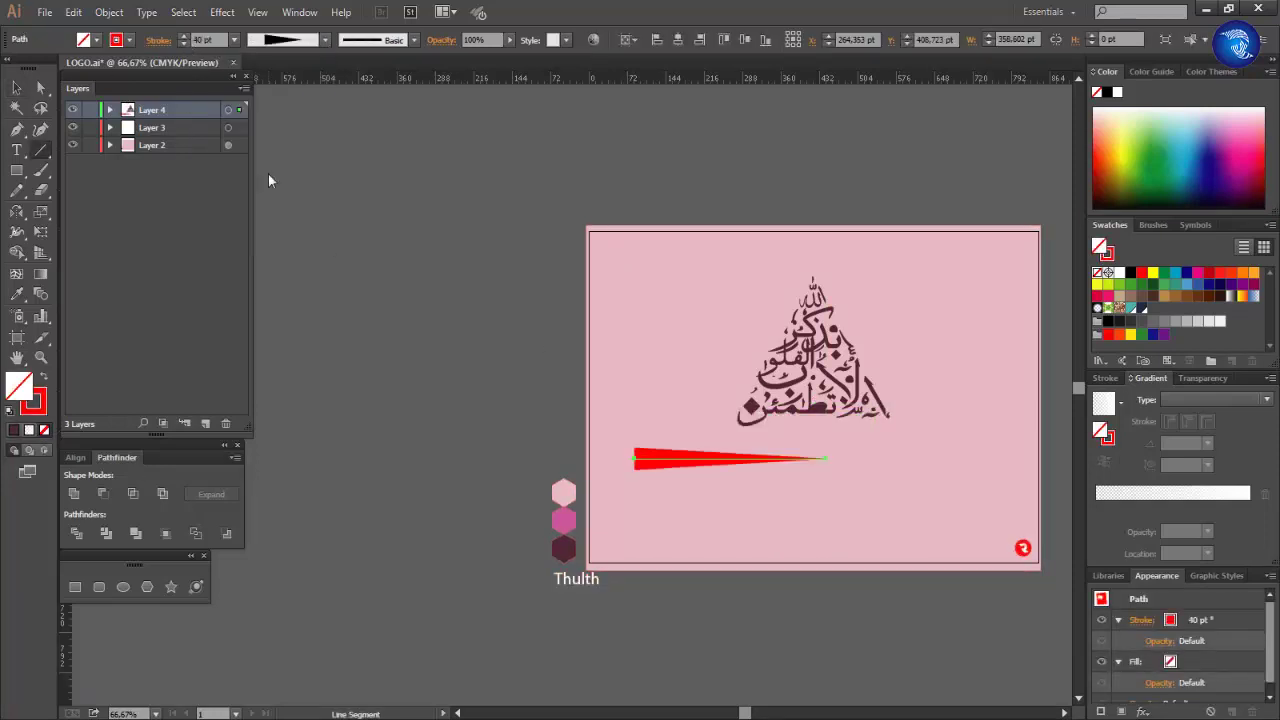
Expand the tapered red stroke into a filled wedge shape
key("v")
left_click(109, 12)
left_click(150, 206)
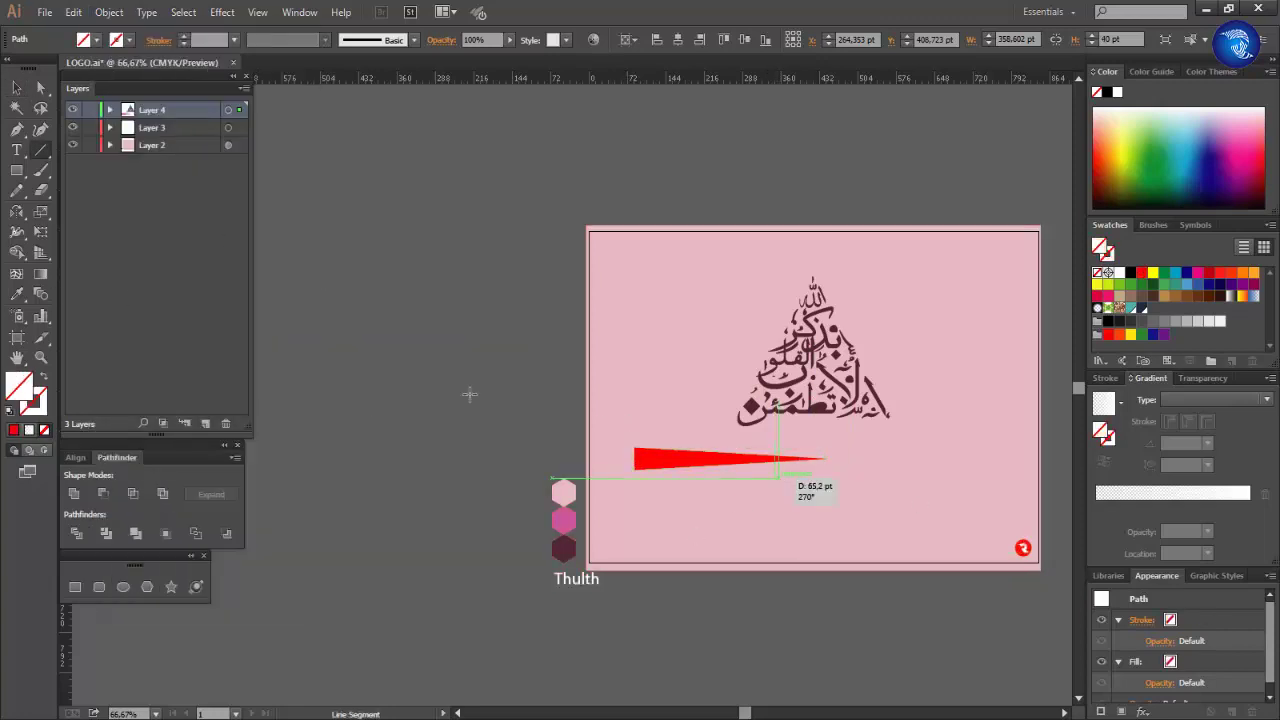
key("v")
left_click(706, 515)
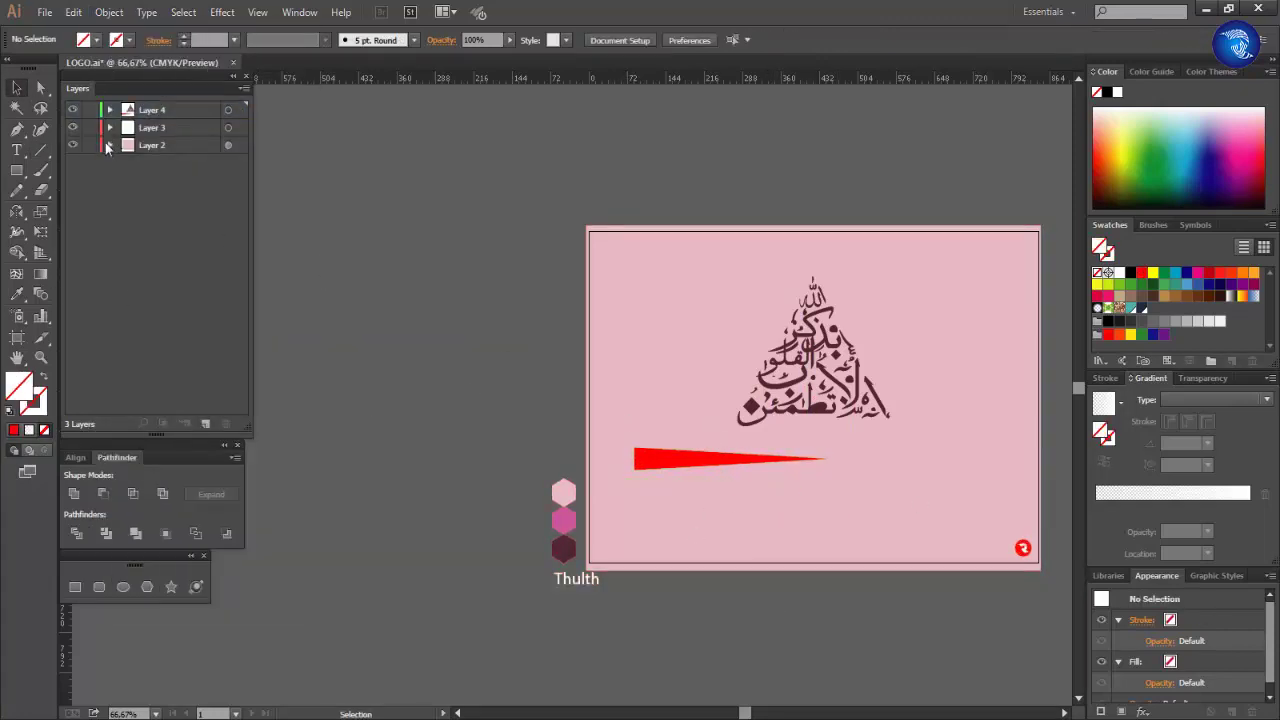
Move the red wedge from Layer 4 to Layer 3 and lock Layer 4
left_click(109, 145)
left_click(684, 467)
left_click(109, 145)
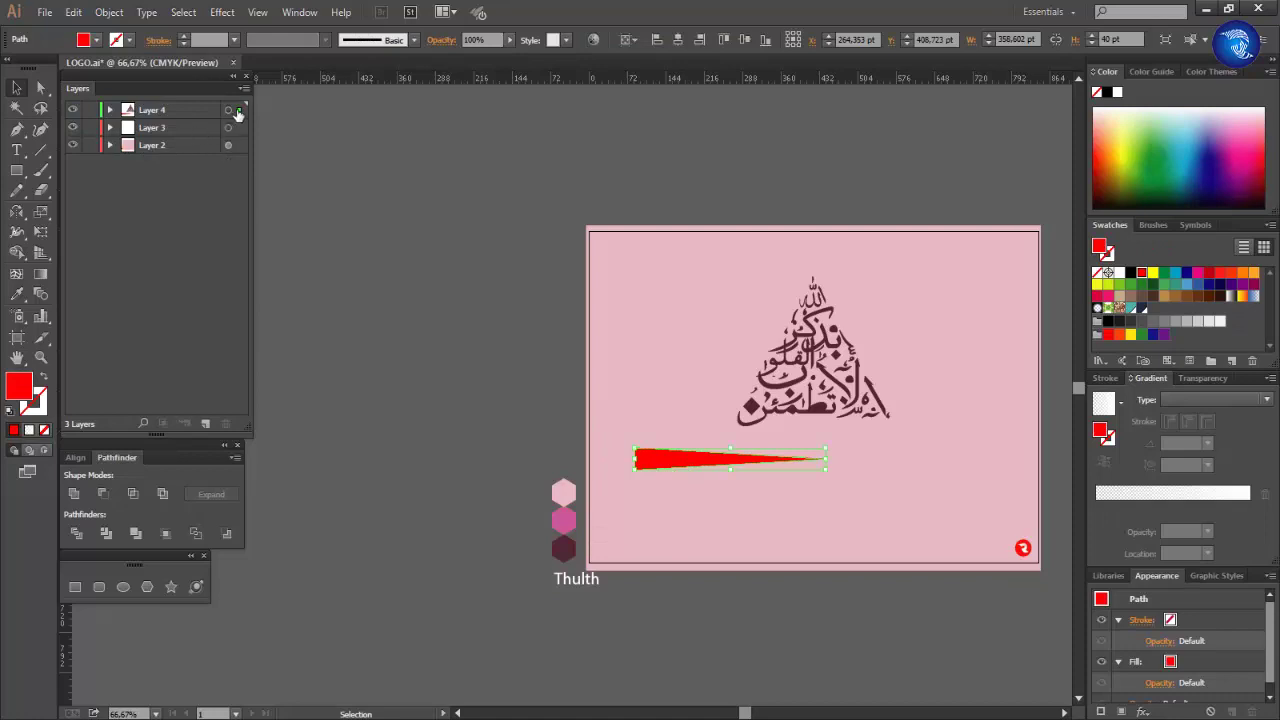
left_click(797, 660)
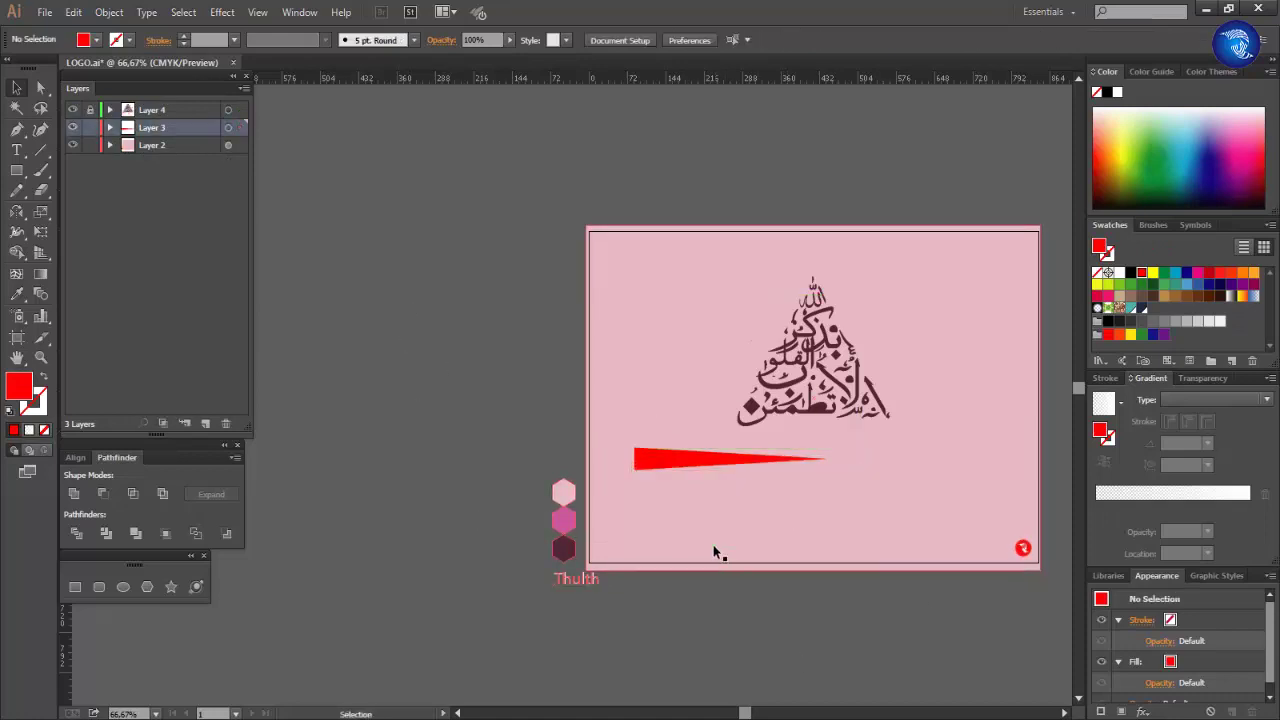
Lock Layer 2 and cut off the wedge's pointed tip along a vertical line, leaving the wedge about 285 pt long
left_click(690, 459)
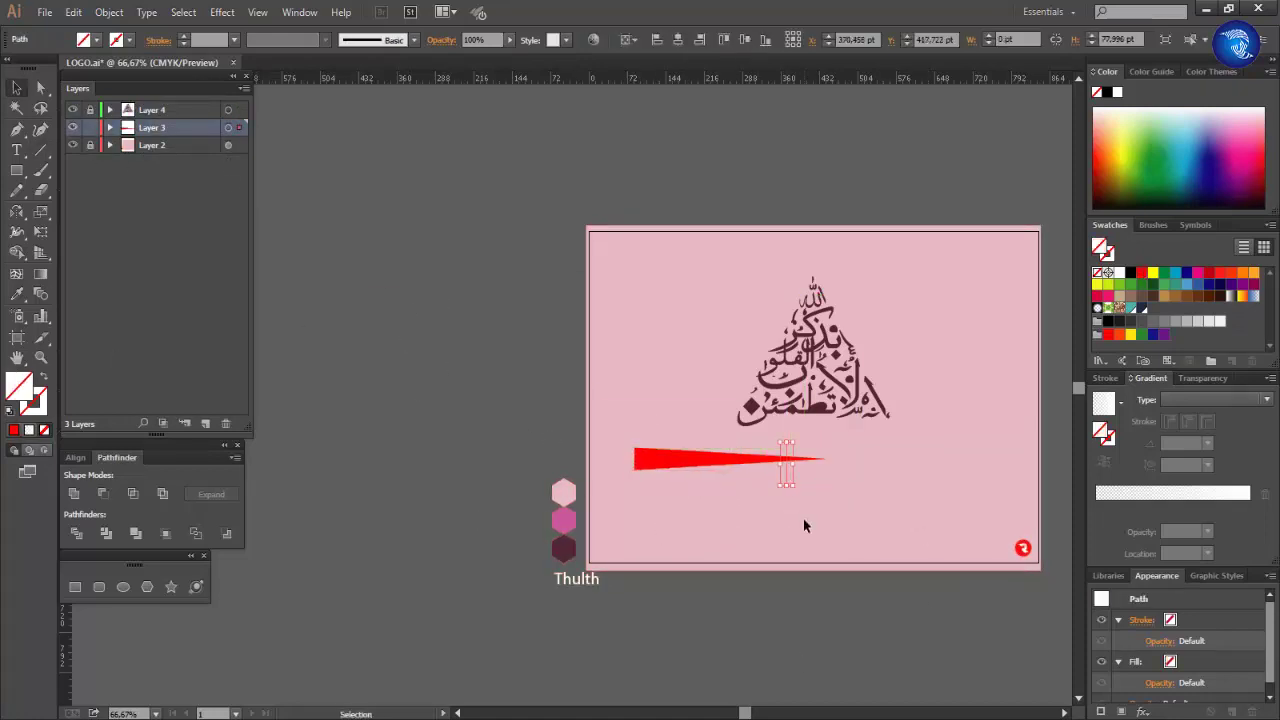
left_click(780, 460)
scroll(782, 459, "up", 3)
right_click(800, 466)
left_click(841, 467)
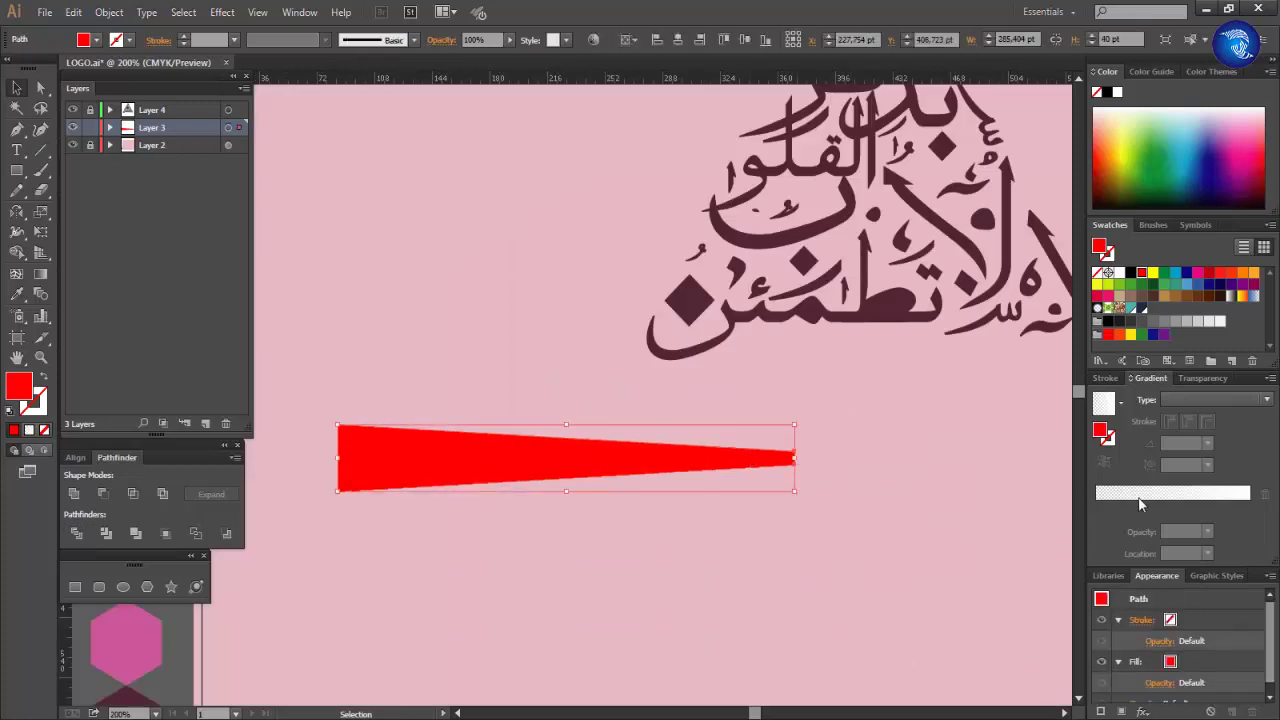
Fill the wedge with a white-to-transparent linear gradient and draw a small circle near its narrow end
left_click(1139, 500)
left_click(675, 587)
left_click(123, 587)
left_click_drag(818, 440, 904, 530)
Centre the small circle over the calligraphy's lower part and place the wedge's narrow end against its left edge
left_click_drag(860, 485, 875, 270)
left_click_drag(545, 428, 522, 242)
scroll(819, 364, "up", 3)
left_click_drag(770, 354, 818, 352)
scroll(776, 503, "down", 1)
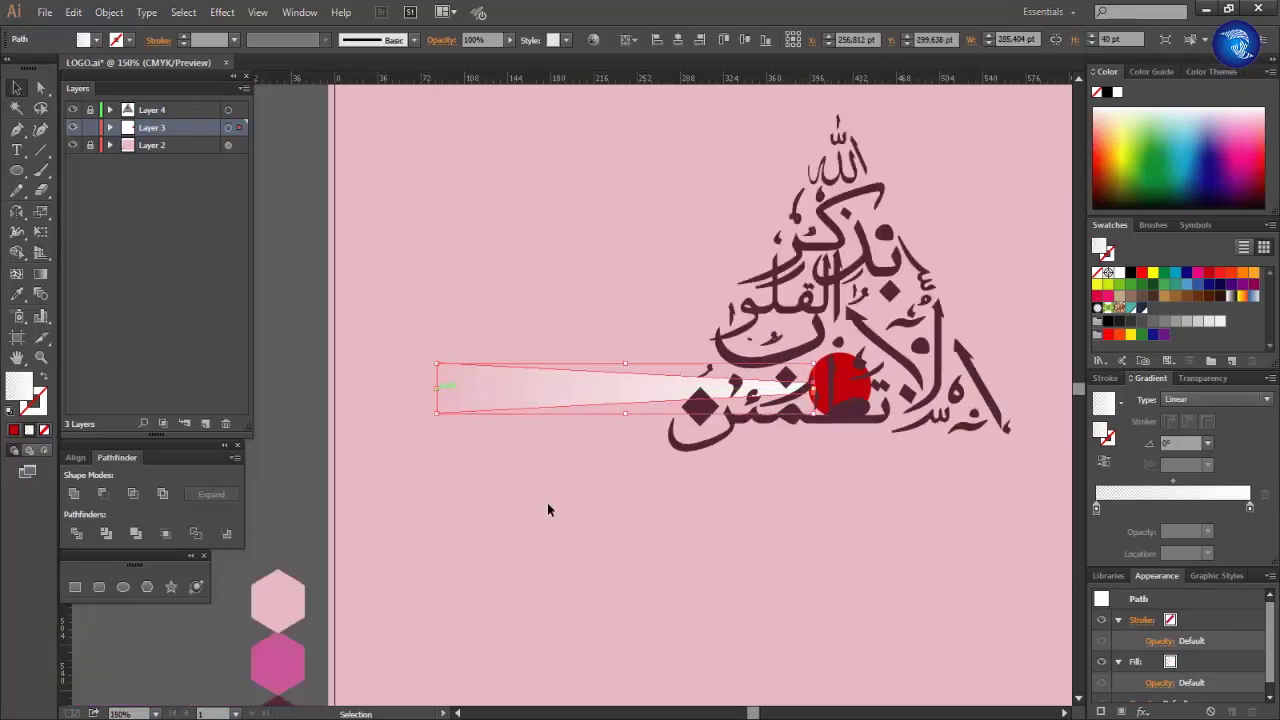
Copy the wedge rotated -22.5° about the circle's centre and repeat seven times to form a half ring of rays
left_click(836, 383, "alt")
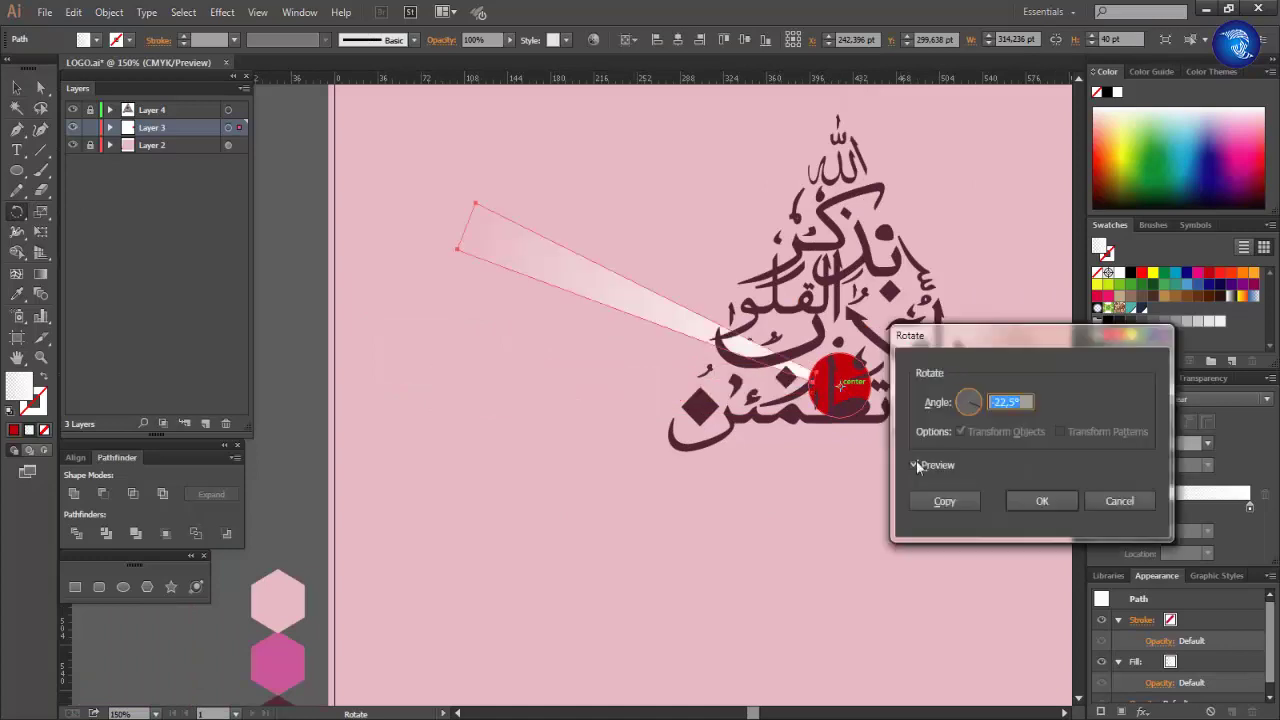
left_click(944, 501)
key("ctrl+d")
key("ctrl+d")
key("ctrl+d")
key("ctrl+d")
key("ctrl+d")
key("ctrl+d")
key("ctrl+d")
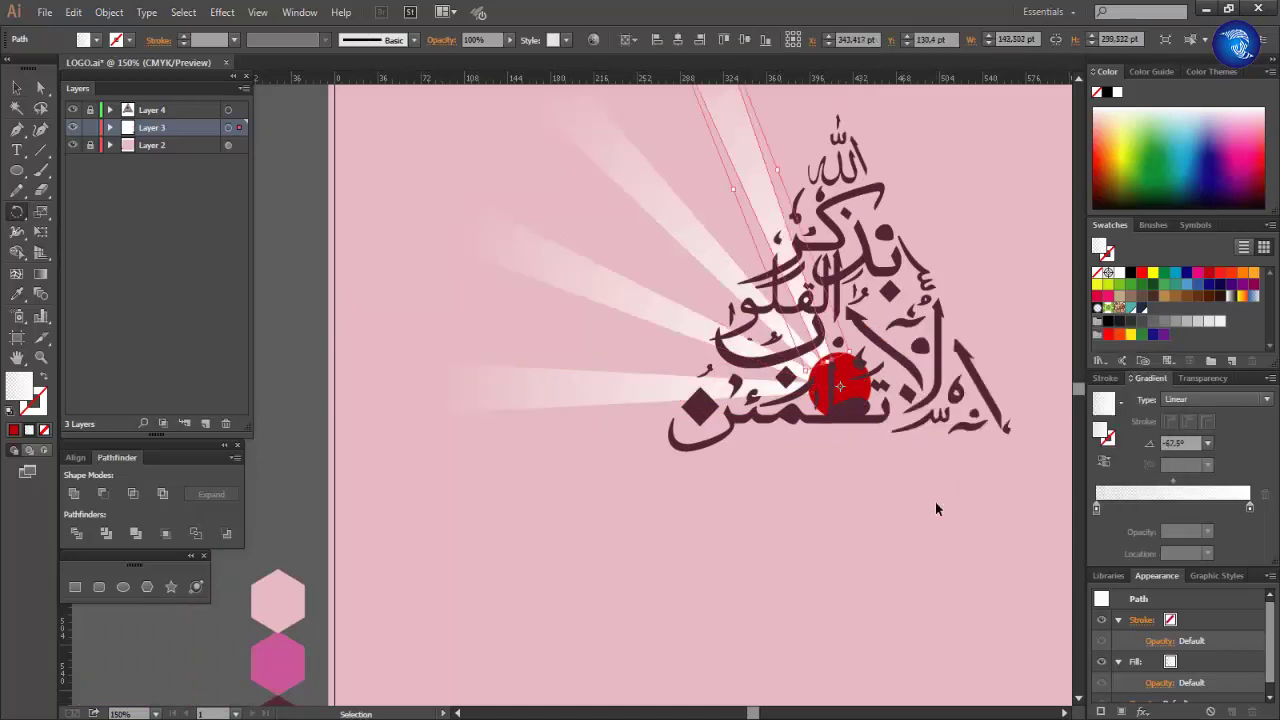
Enlarge the circle at the centre of the rays to about 257 pt in diameter
key("v")
left_click(933, 448)
scroll(933, 448, "up", 2)
left_click(829, 443)
left_click_drag(860, 413, 993, 370)
Fill the enlarged circle with a white radial gradient that fades to transparent as a glow
key("ctrl+shift+a")
left_click(833, 690)
left_click(1104, 403)
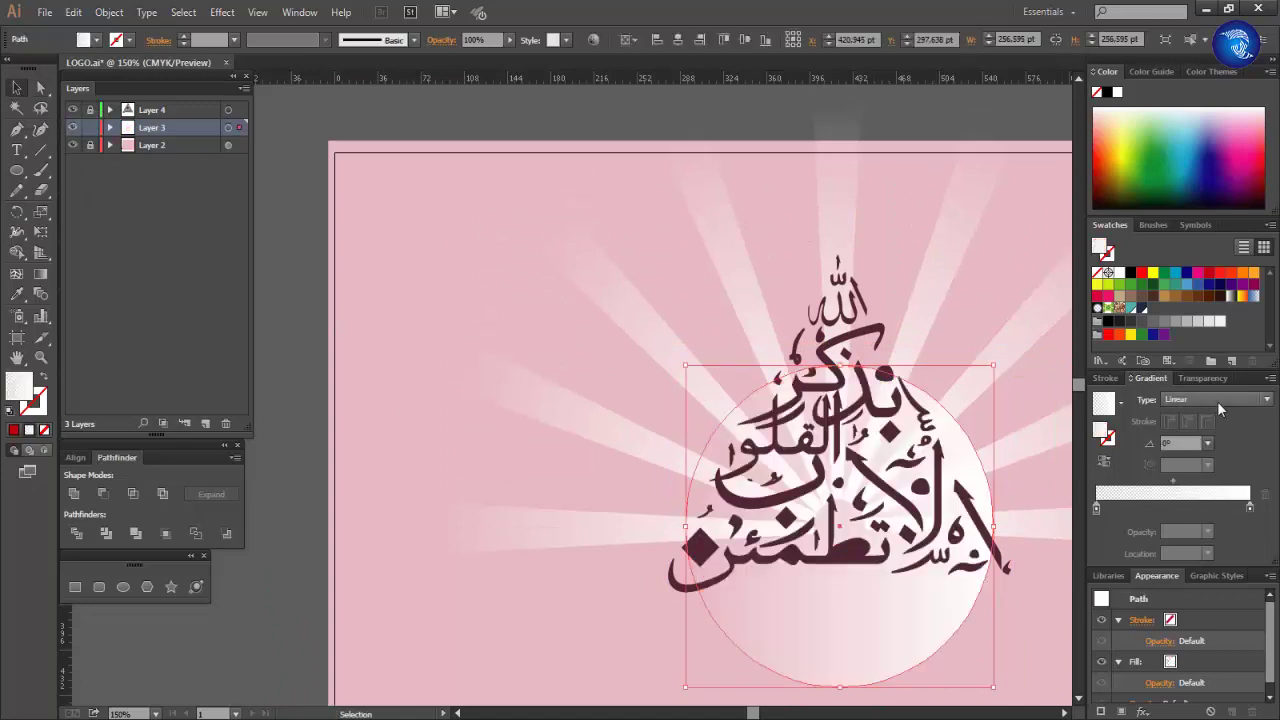
left_click(1217, 401)
key("ctrl+shift+a")
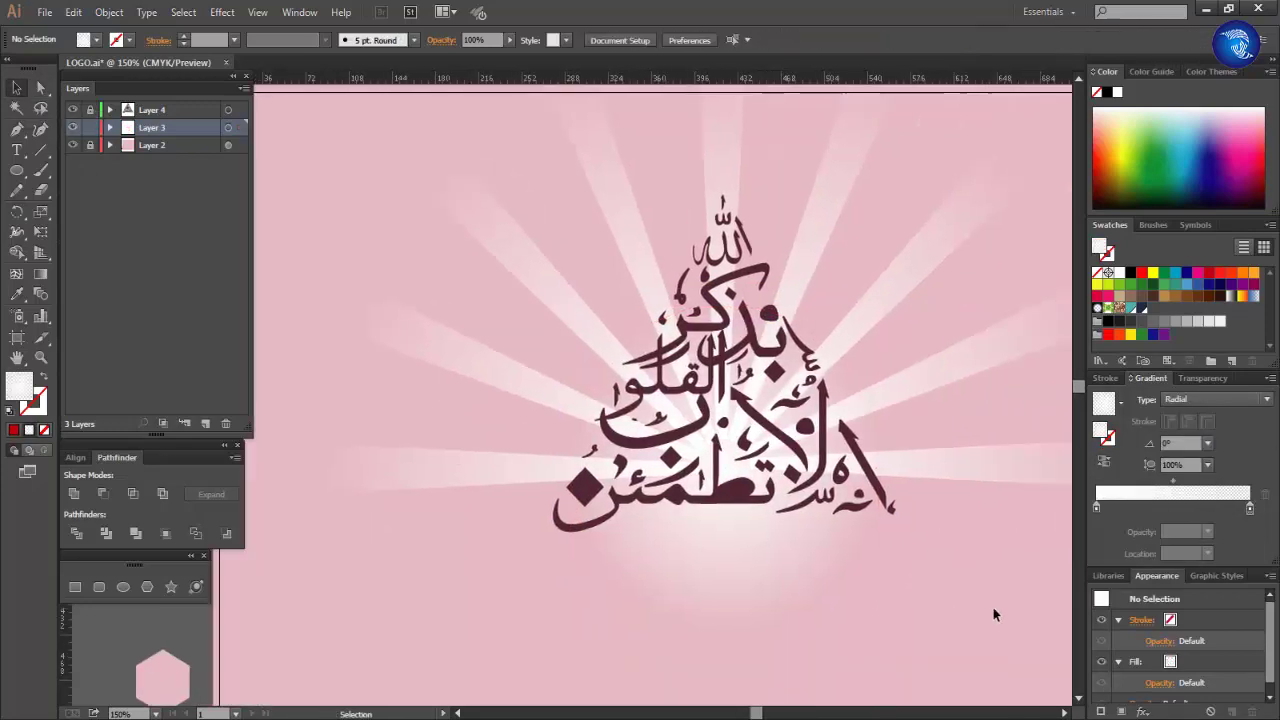
scroll(993, 614, "up", 1)
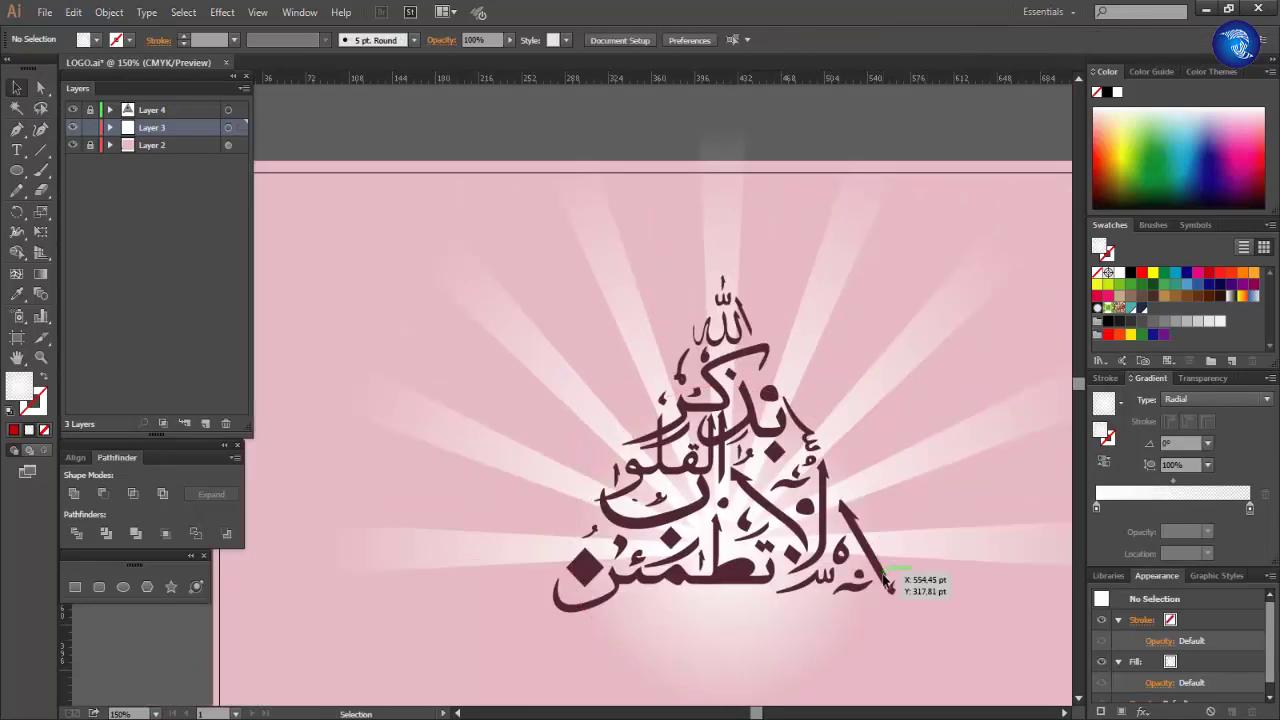
Unlock Layer 4 and move the calligraphy, rays and glow down together by about 15 pt
left_click(867, 581)
key("ctrl+minus")
key("ctrl+minus")
left_click_drag(608, 271, 920, 510)
key("ctrl+plus")
key("ctrl+shift+a")
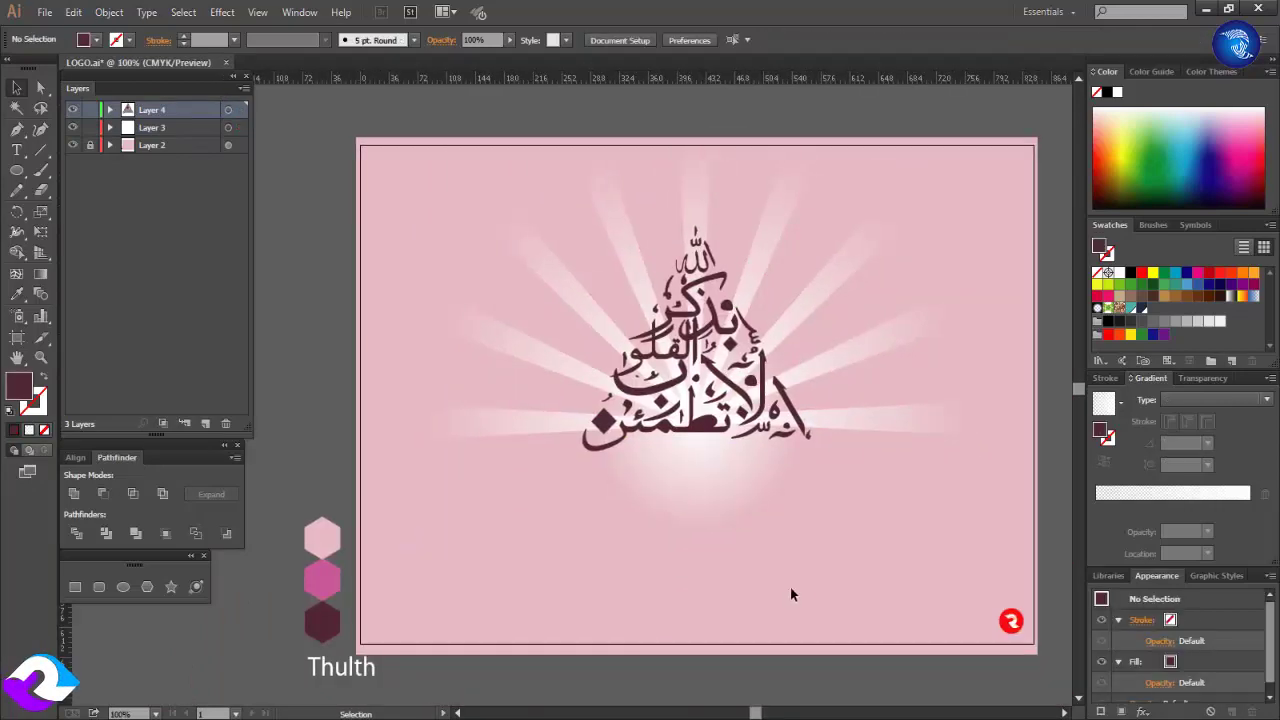
Reflect a copy of the calligraphy upside down and place it directly beneath the original at Y 499.479 pt
left_click(700, 420)
double_click(20, 216)
left_click(830, 482)
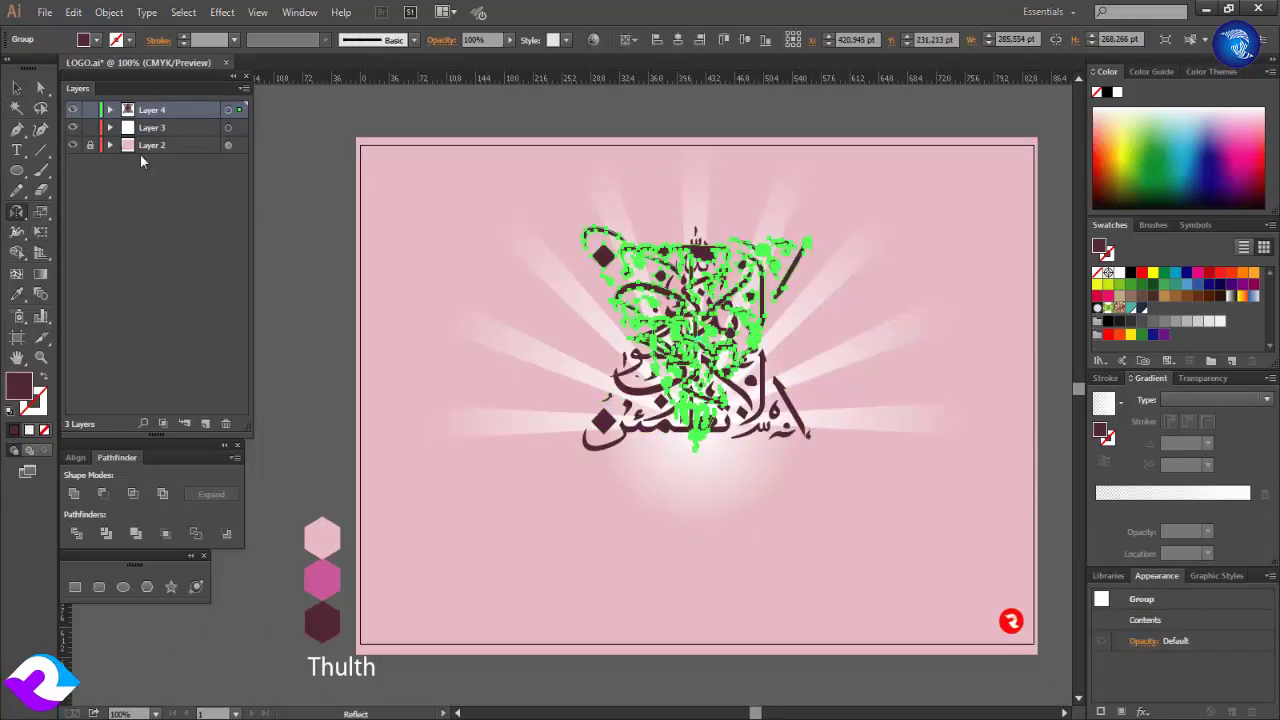
key("v")
key("ctrl+shift+a")
left_click_drag(793, 481, 797, 494)
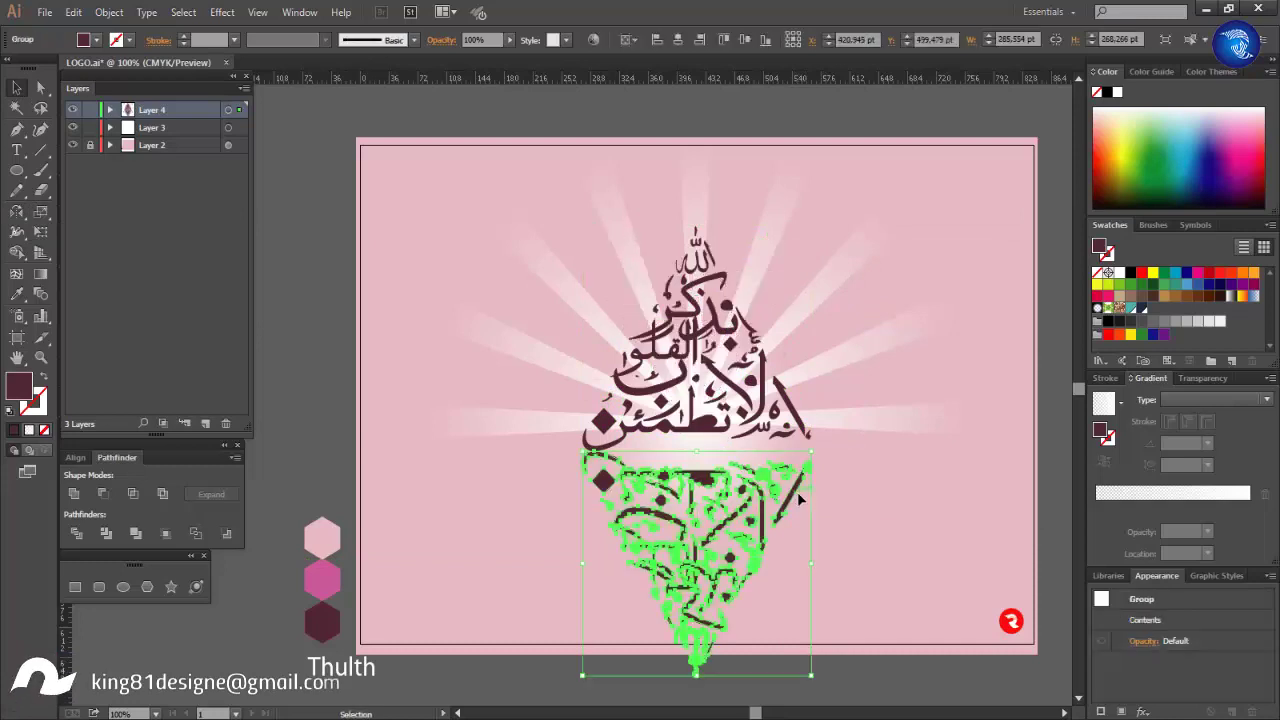
Try filling the mirrored calligraphy with the white gradient and then the magenta sampled from the middle hexagon
left_click(1150, 494)
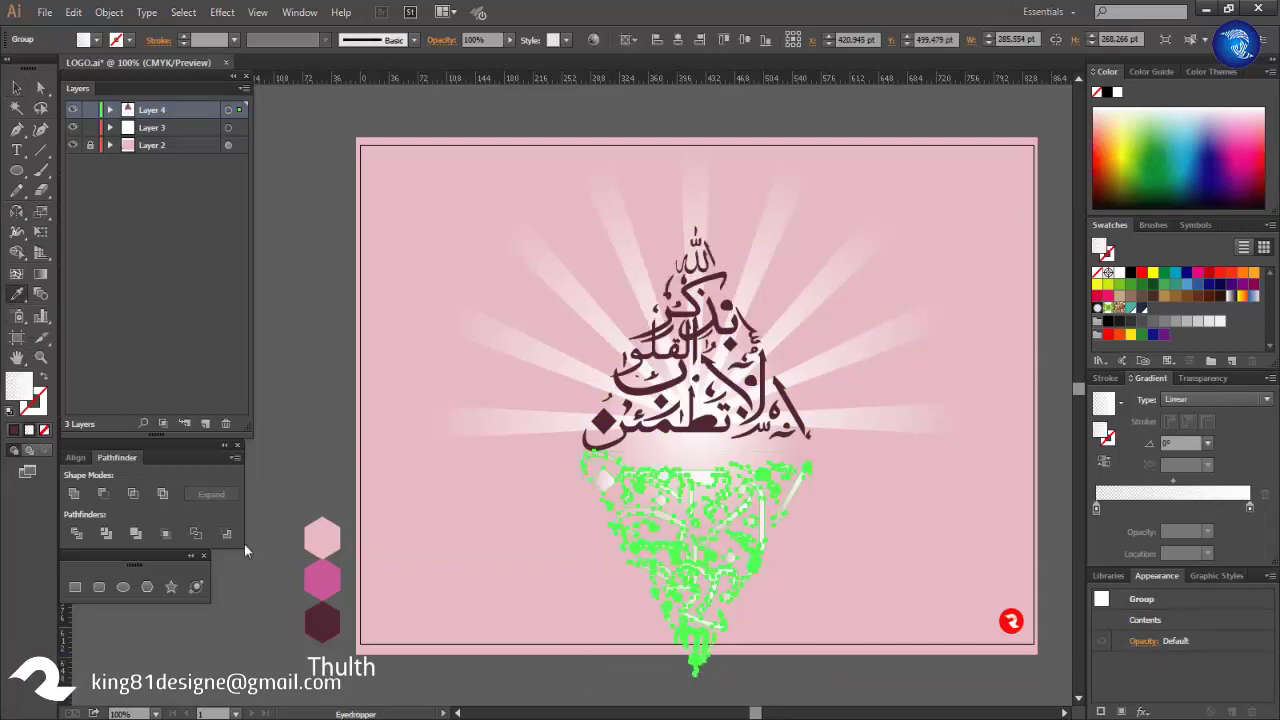
left_click(322, 578)
key("v")
key("ctrl+shift+a")
left_click(718, 483)
Fill the mirrored calligraphy with the white-to-transparent linear gradient at -90° so it fades out downwards
left_click(1108, 500)
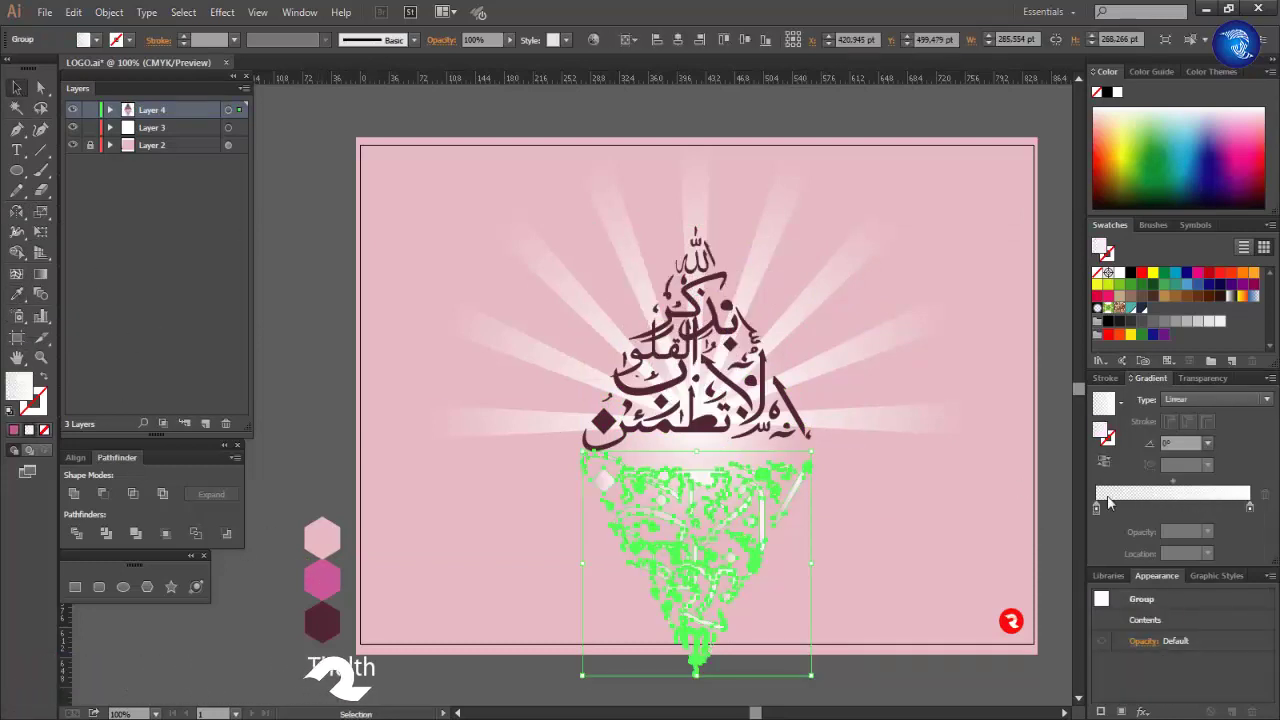
left_click(1102, 463)
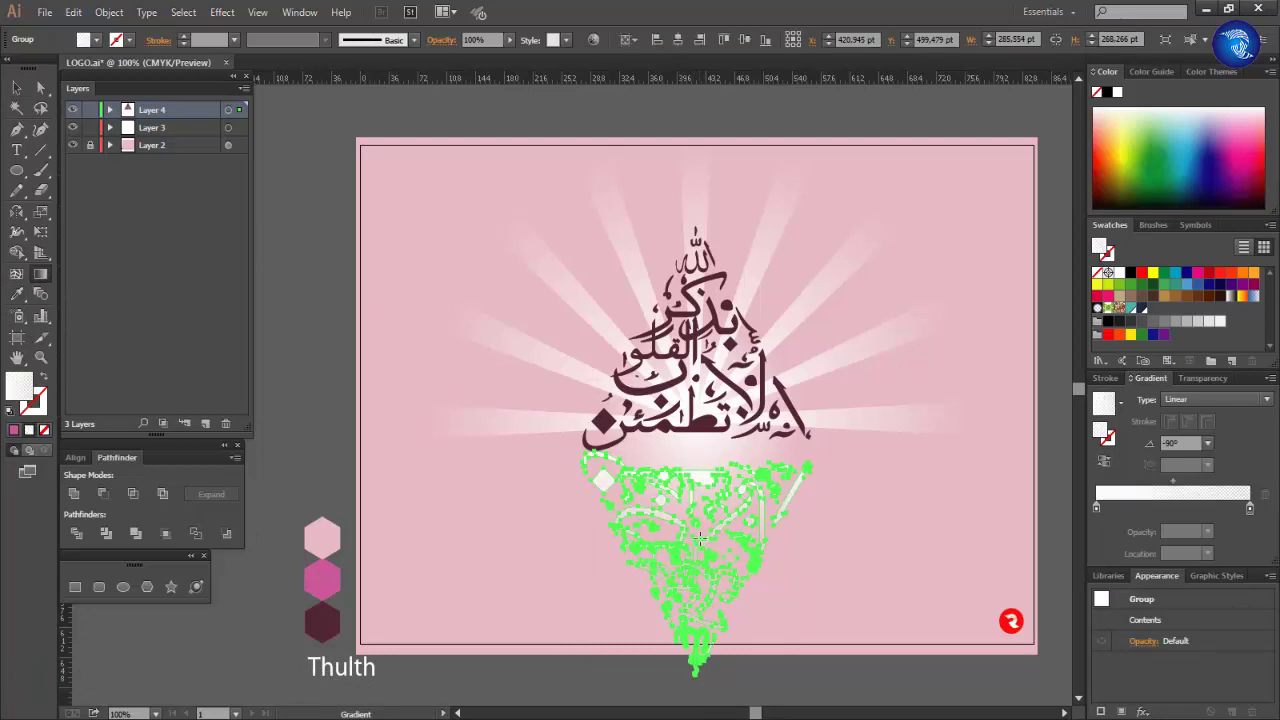
left_click(531, 546)
Draw a black ellipse of about 281 × 21 pt between the calligraphy and its reflection, and apply a blur effect to it
scroll(531, 546, "up", 1)
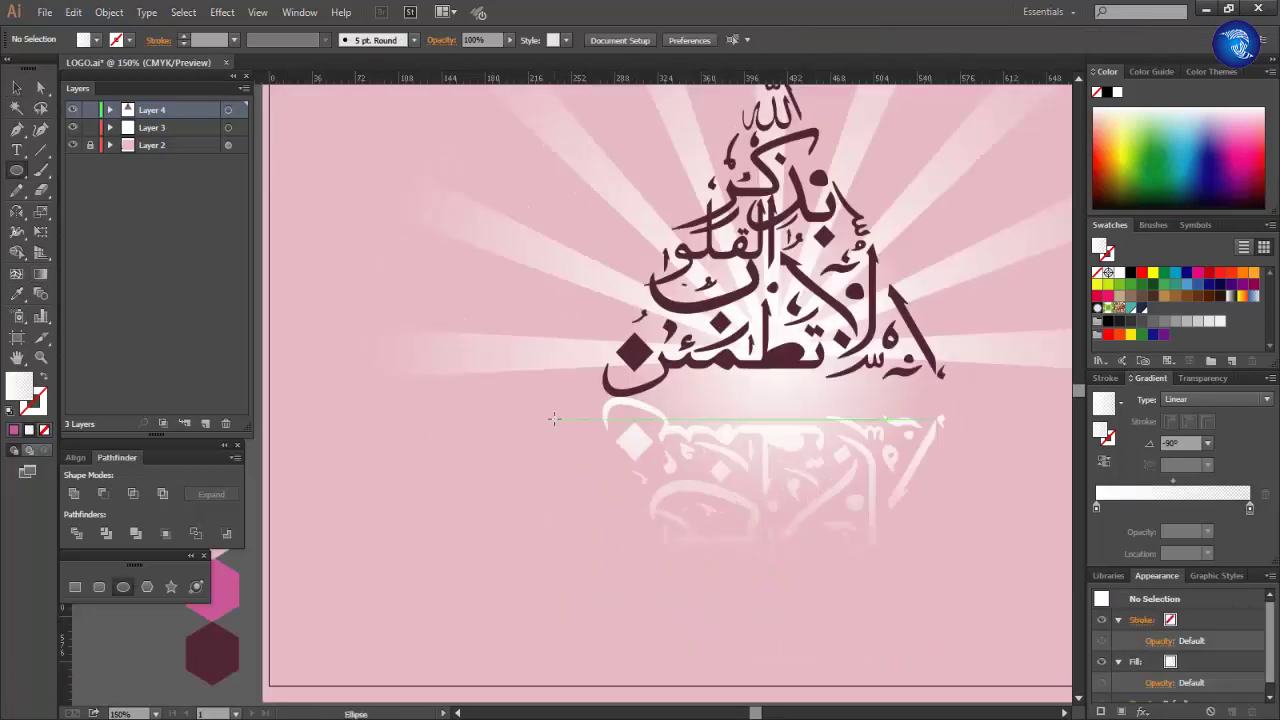
left_click_drag(946, 420, 946, 420)
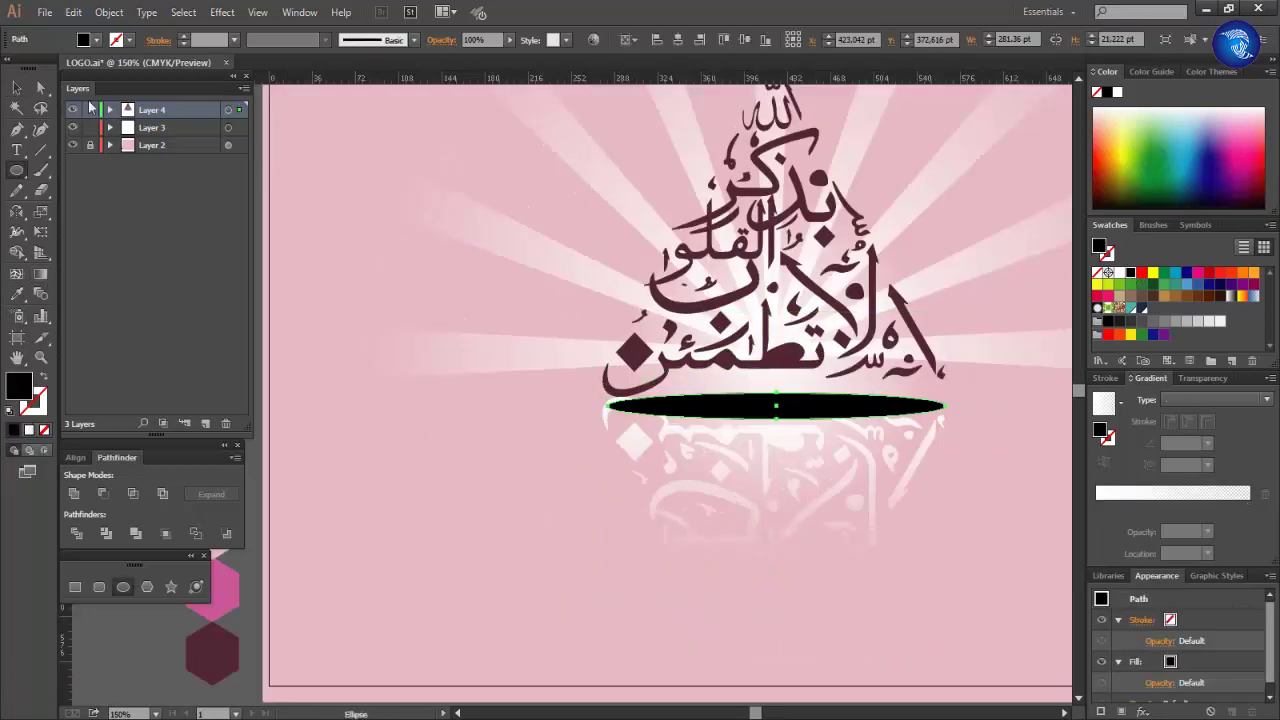
left_click(222, 12)
left_click(440, 321)
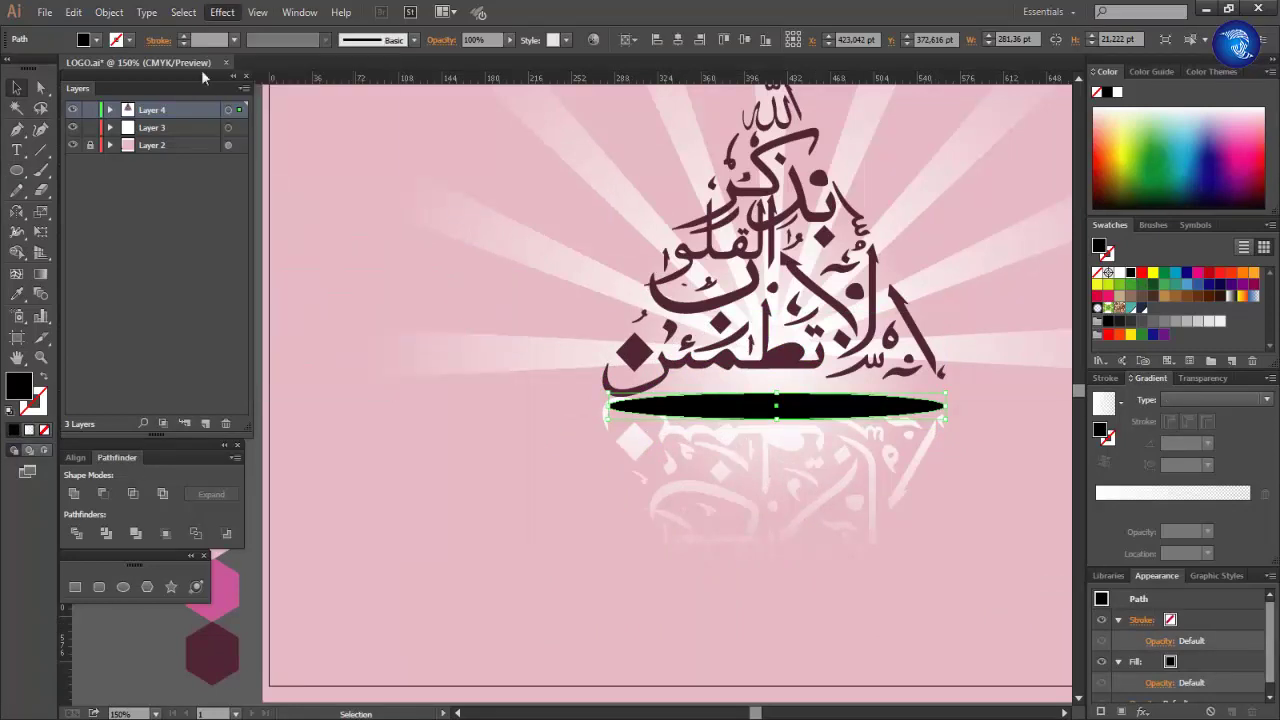
left_click(792, 344)
left_click(889, 344)
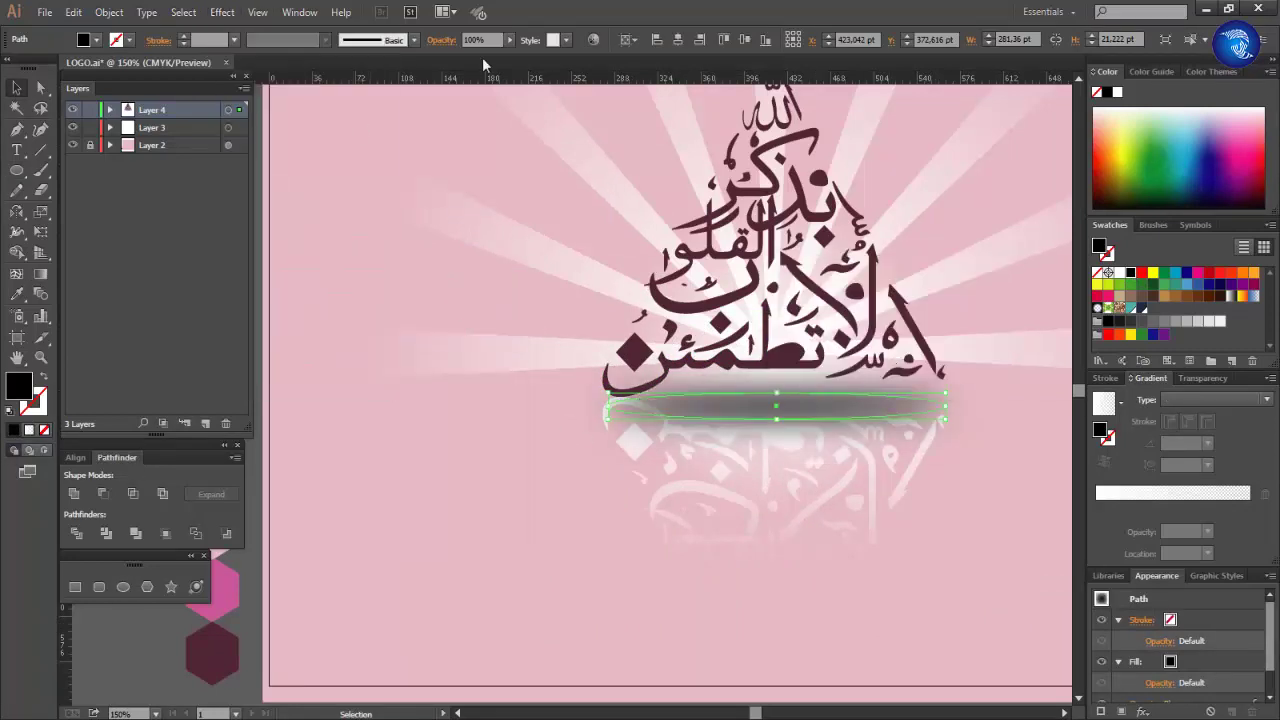
Set the blurred ellipse's opacity to 90% and try the Color Burn and Difference blending modes
type("90")
key("Return")
left_click(441, 40)
left_click(313, 67)
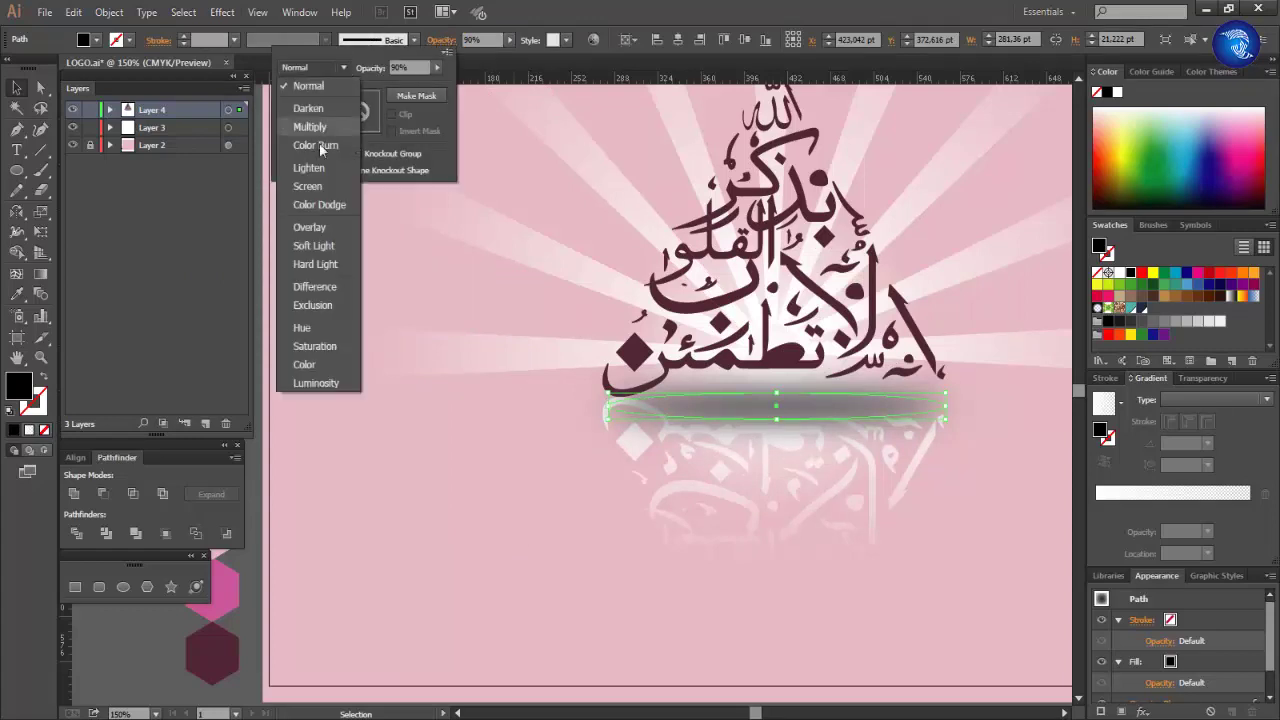
left_click(319, 143)
left_click(313, 67)
left_click(314, 281)
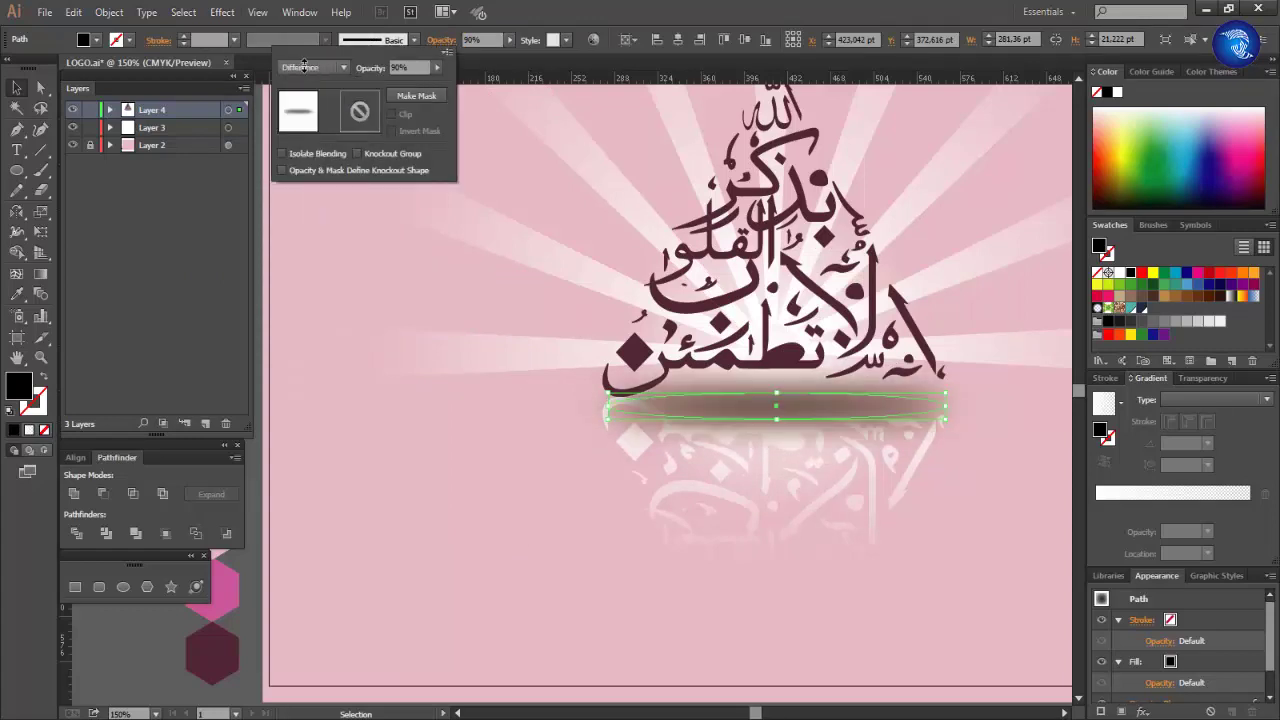
Shift the shadow ellipse up under the calligraphy and reduce its opacity to 50%, then 30%
left_click(607, 475)
left_click_drag(791, 396, 791, 396)
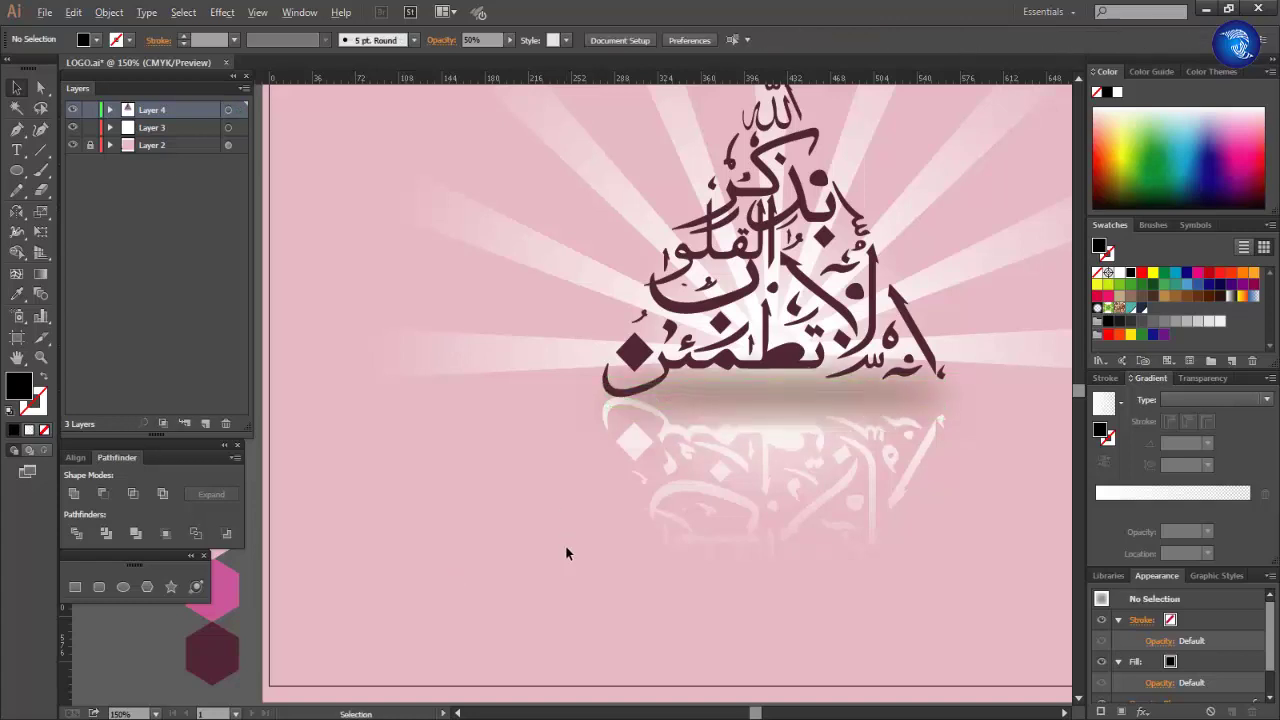
key("ctrl+1")
left_click(674, 458)
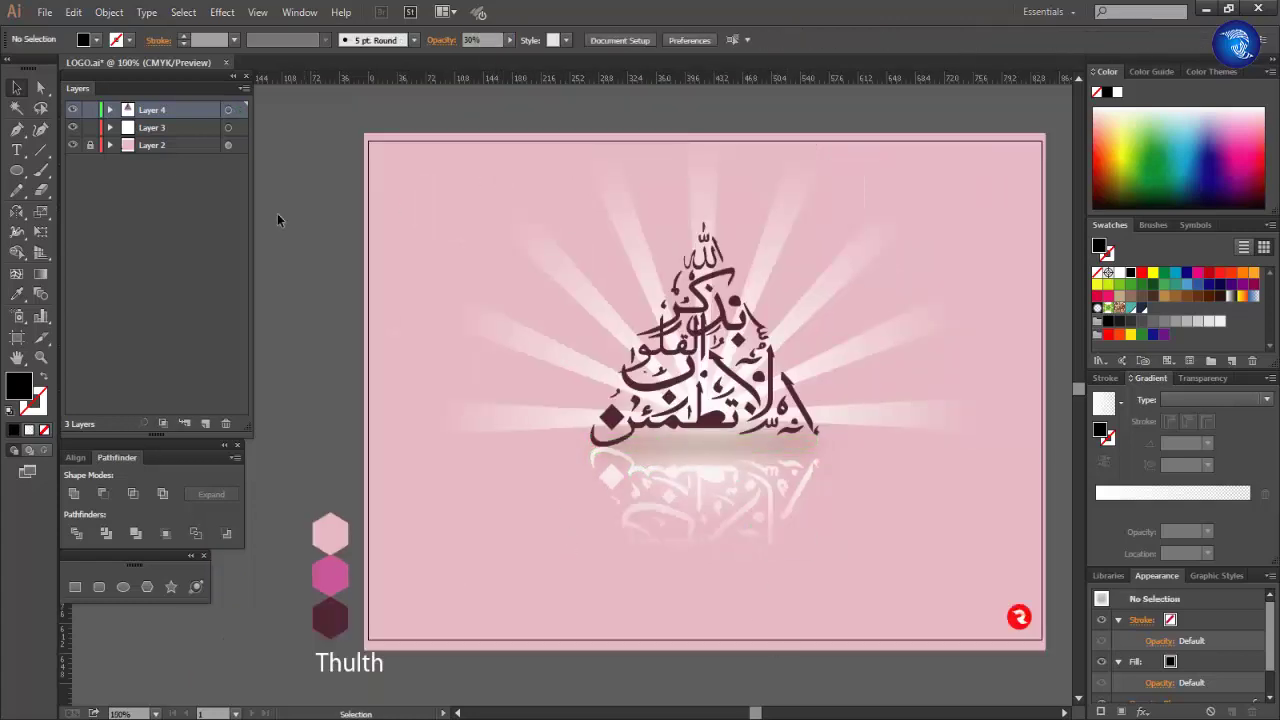
Bring the calligraphy group to the front of Layer 4 and nudge the shadow ellipse up slightly
left_click(110, 109)
right_click(737, 320)
left_click(747, 470)
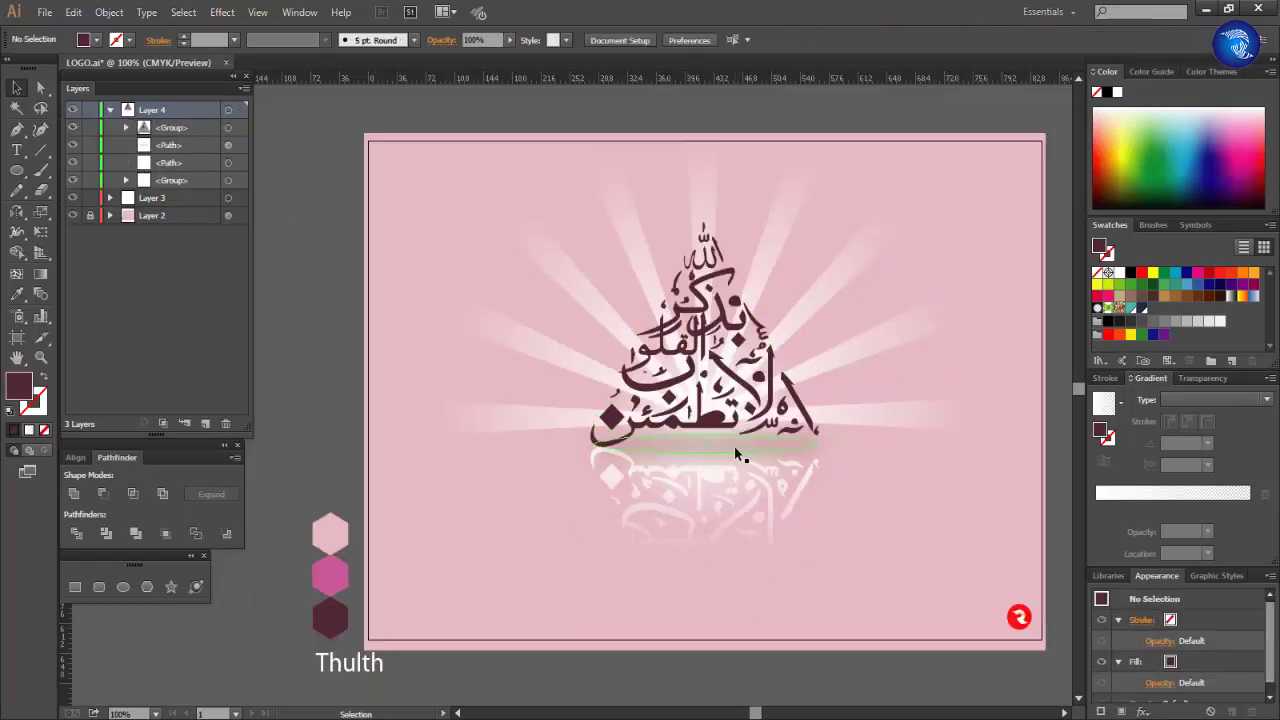
left_click(710, 451)
left_click_drag(710, 450, 708, 437)
left_click(322, 351)
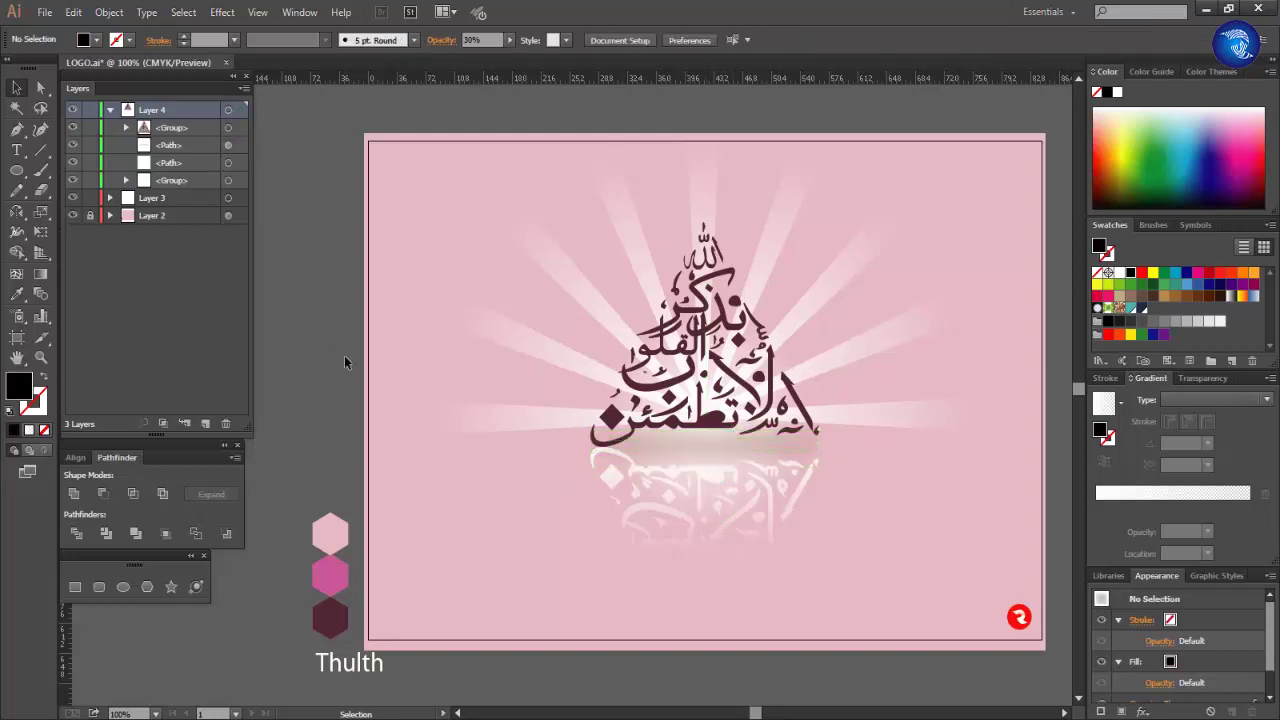
Enlarge the white radial glow circle behind the calligraphy so it spreads further around the artwork
scroll(572, 420, "down", 1)
scroll(713, 479, "up", 1)
left_click(674, 496)
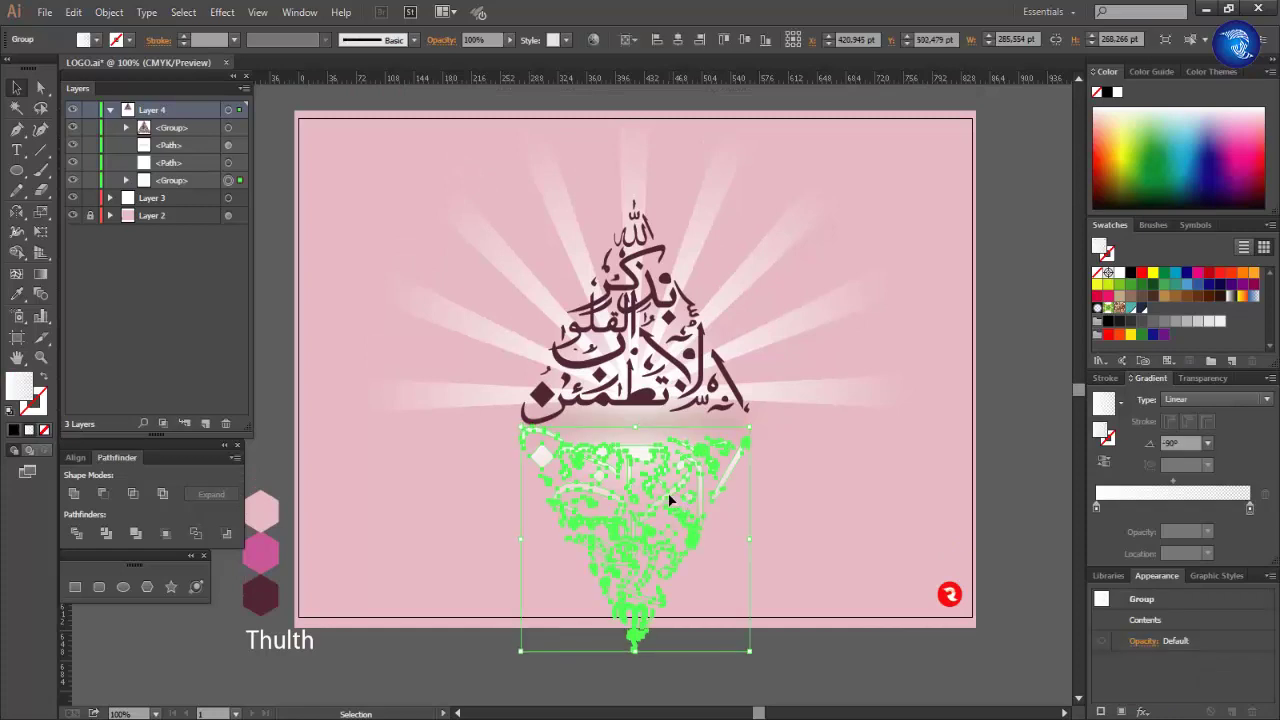
left_click(1044, 441)
scroll(1002, 550, "left", 1)
left_click(780, 281)
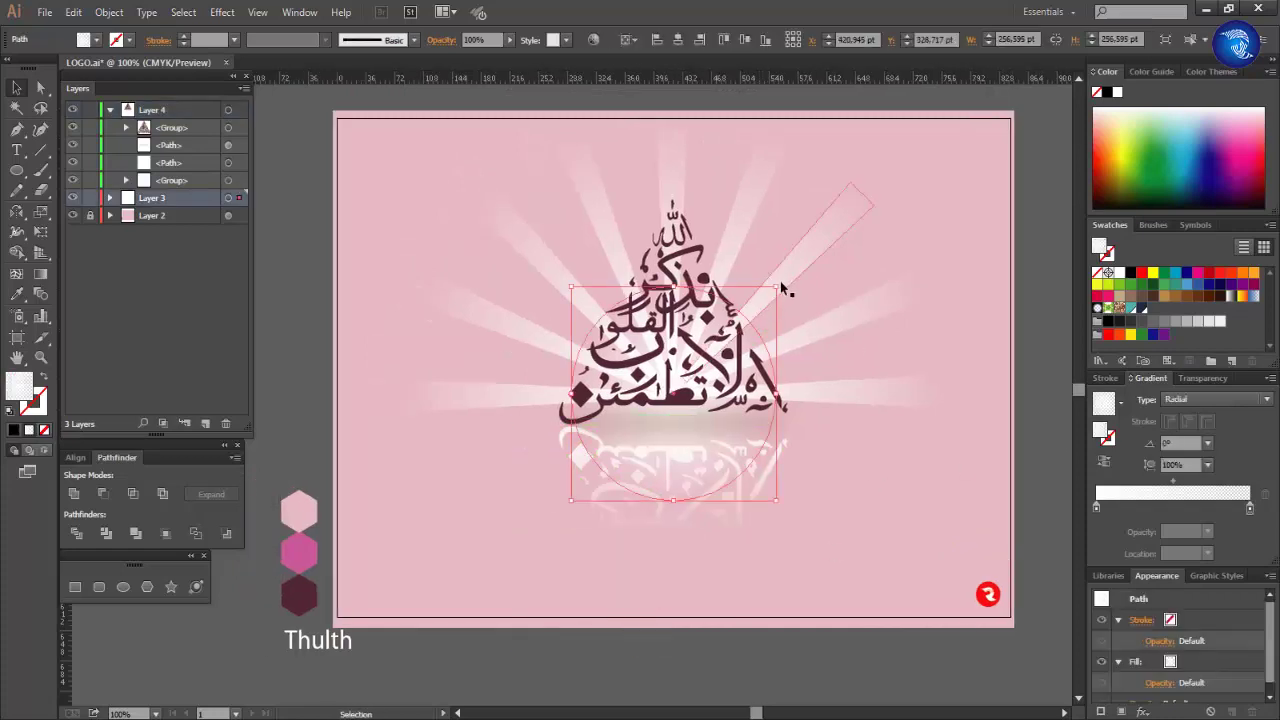
left_click_drag(780, 281, 836, 222)
left_click(1005, 325)
Set the shadow ellipse's blending mode to Multiply, and move the whole artwork down slightly on the artboard
left_click(576, 420)
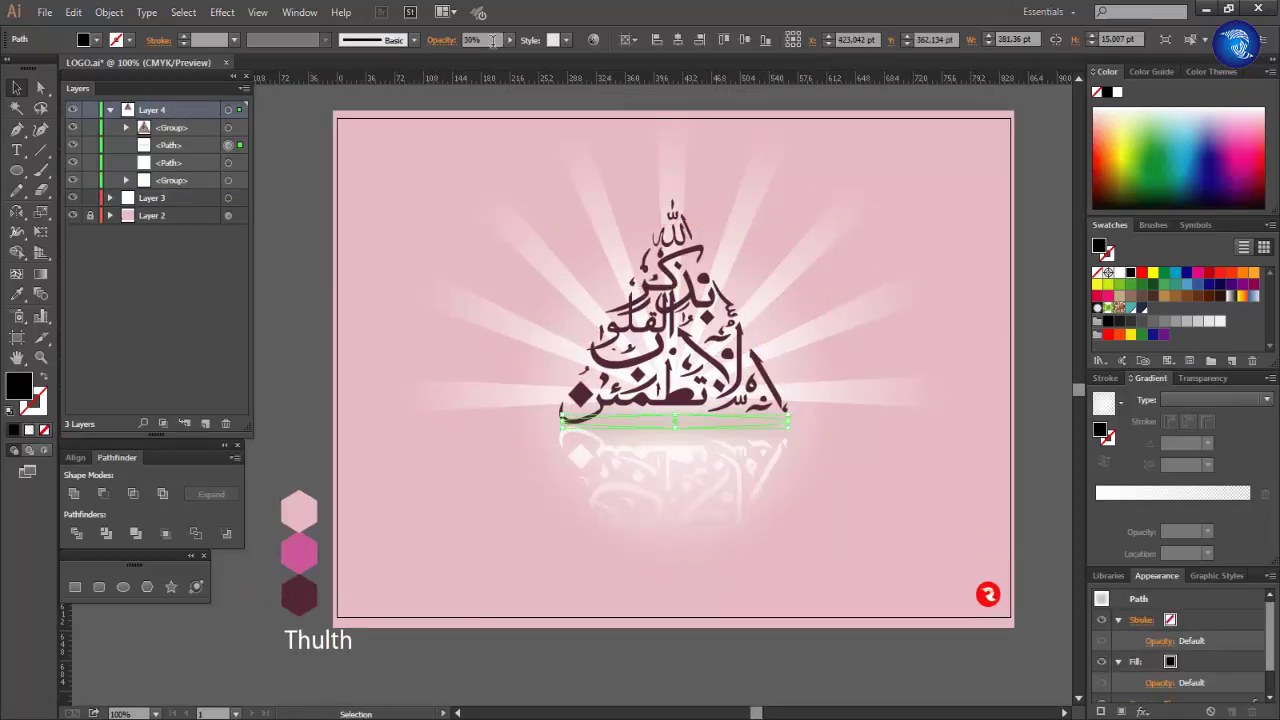
left_click(442, 40)
left_click(315, 67)
left_click(307, 186)
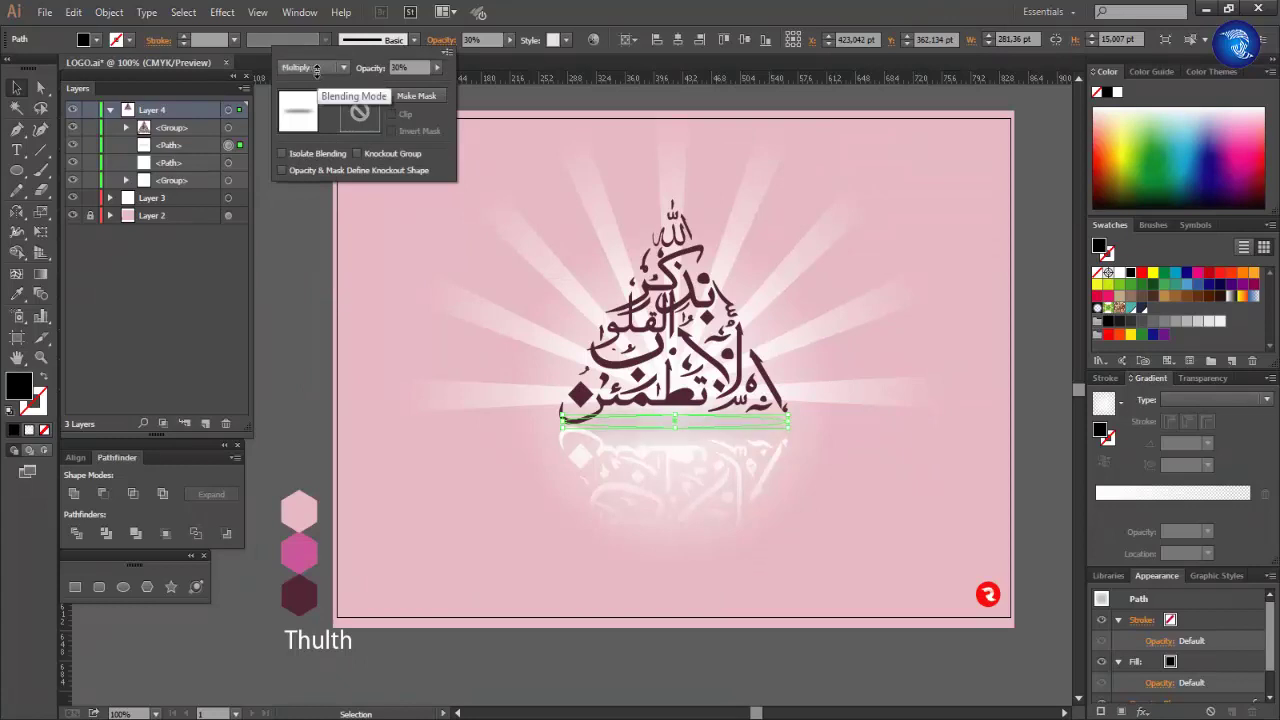
left_click(1062, 337)
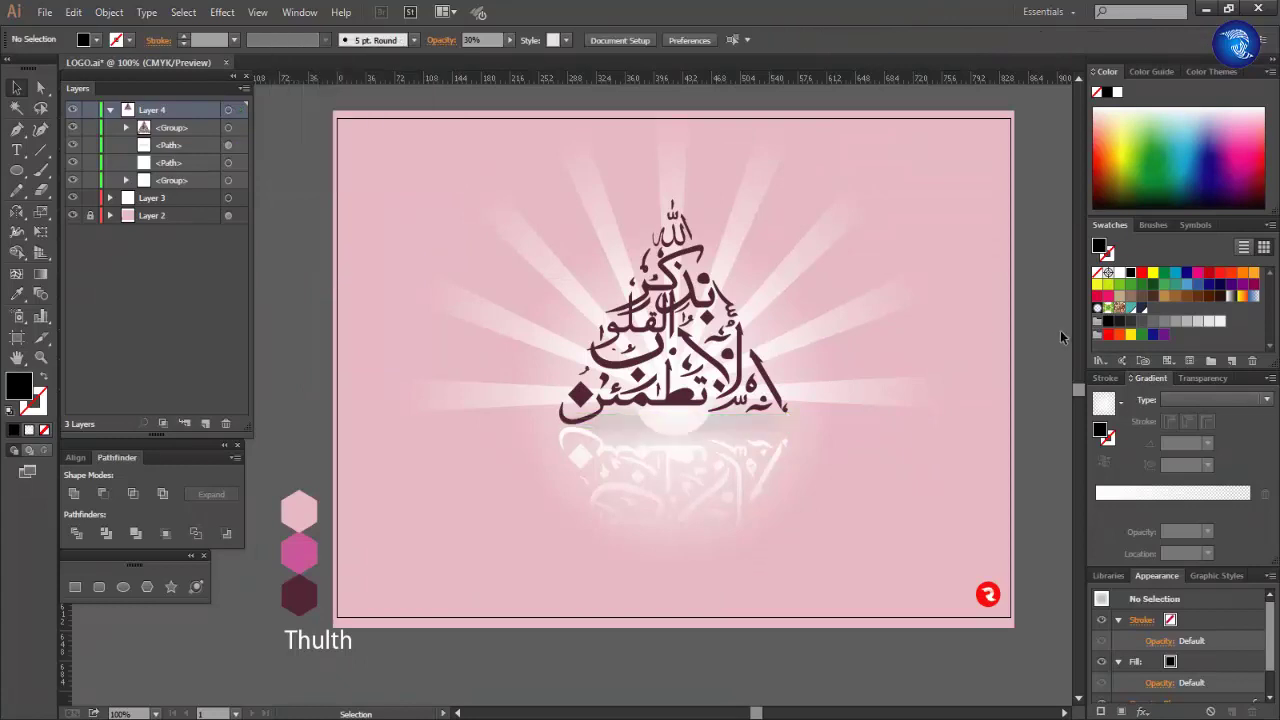
key("ctrl+a")
key("ctrl+shift+a")
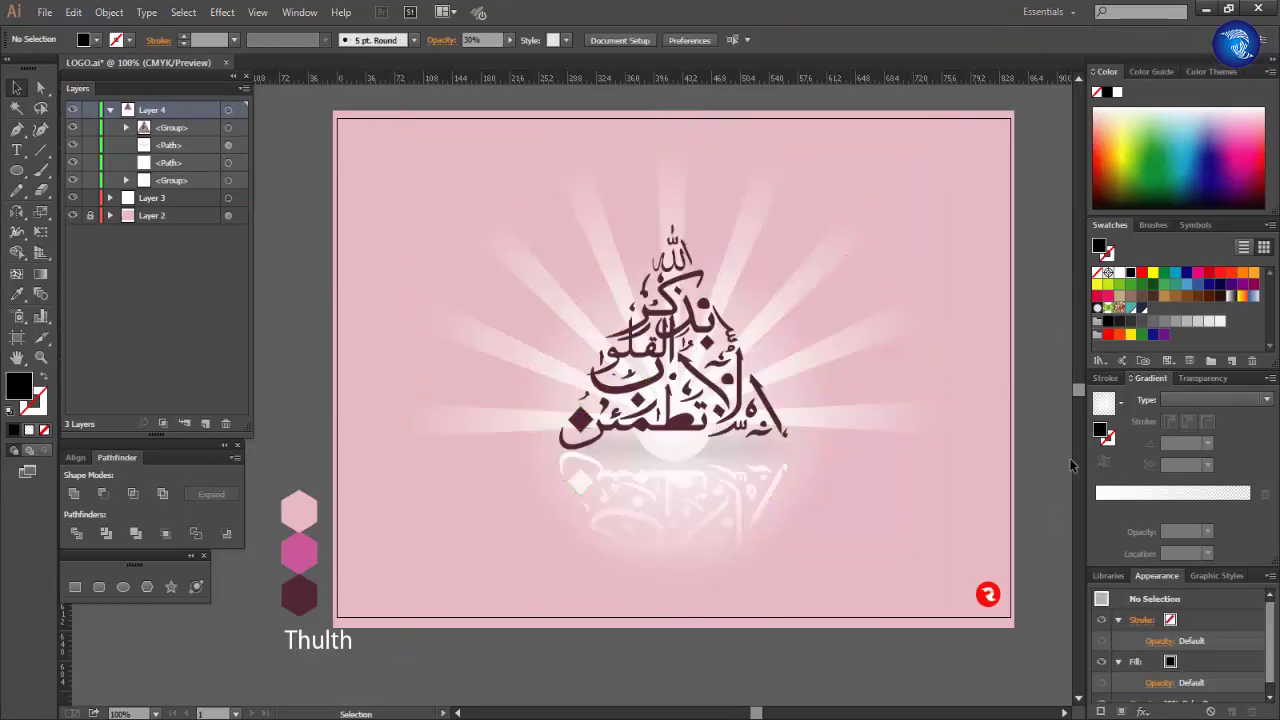
Duplicate the calligraphy in place, hide the upper copy and give the lower one a 10 pt red stroke
left_click(733, 427)
key("ctrl+c")
key("ctrl+f")
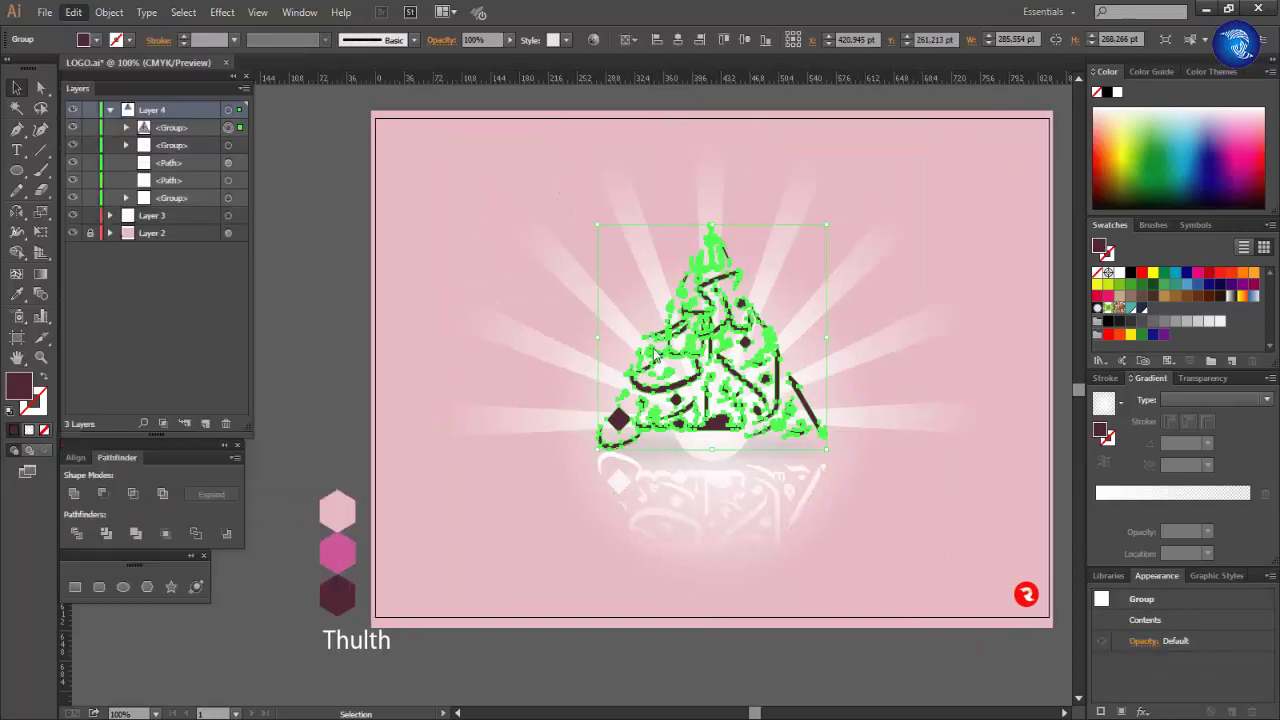
scroll(701, 379, "up", 1)
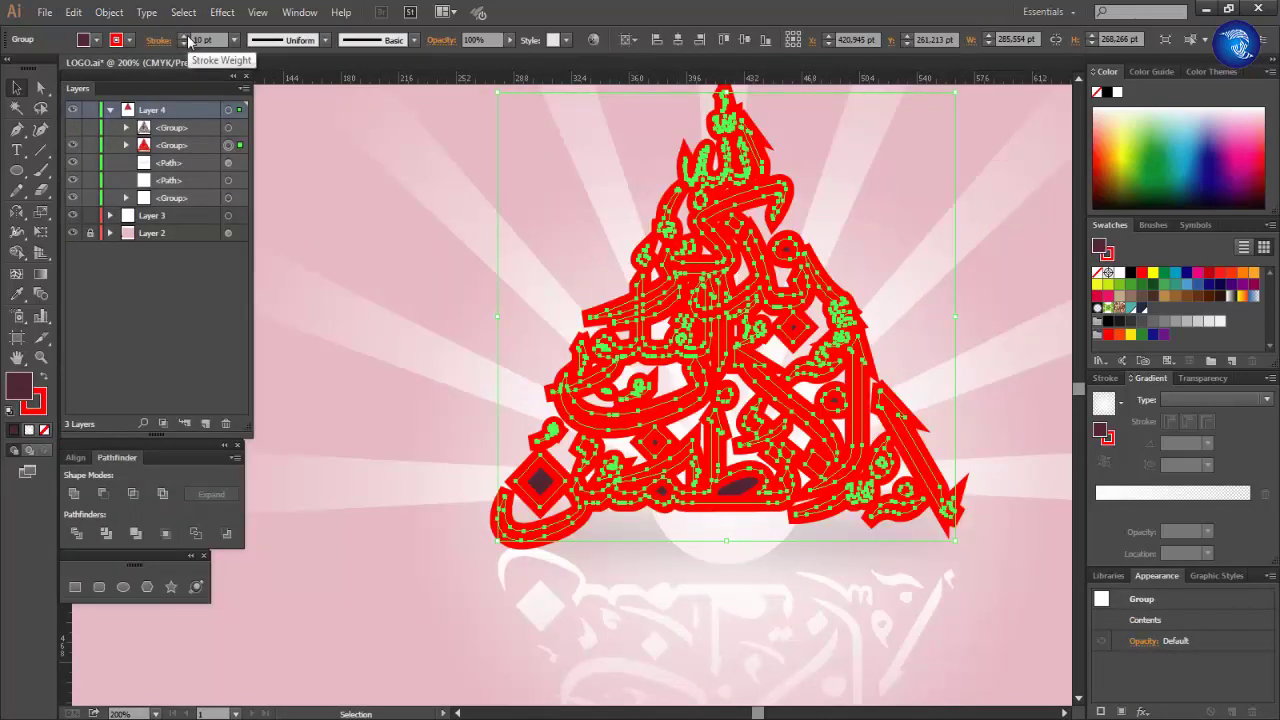
Align the red stroke to the outside of the letters and reduce its weight to 5 pt
left_click(160, 40)
left_click(100, 127)
left_click(81, 127)
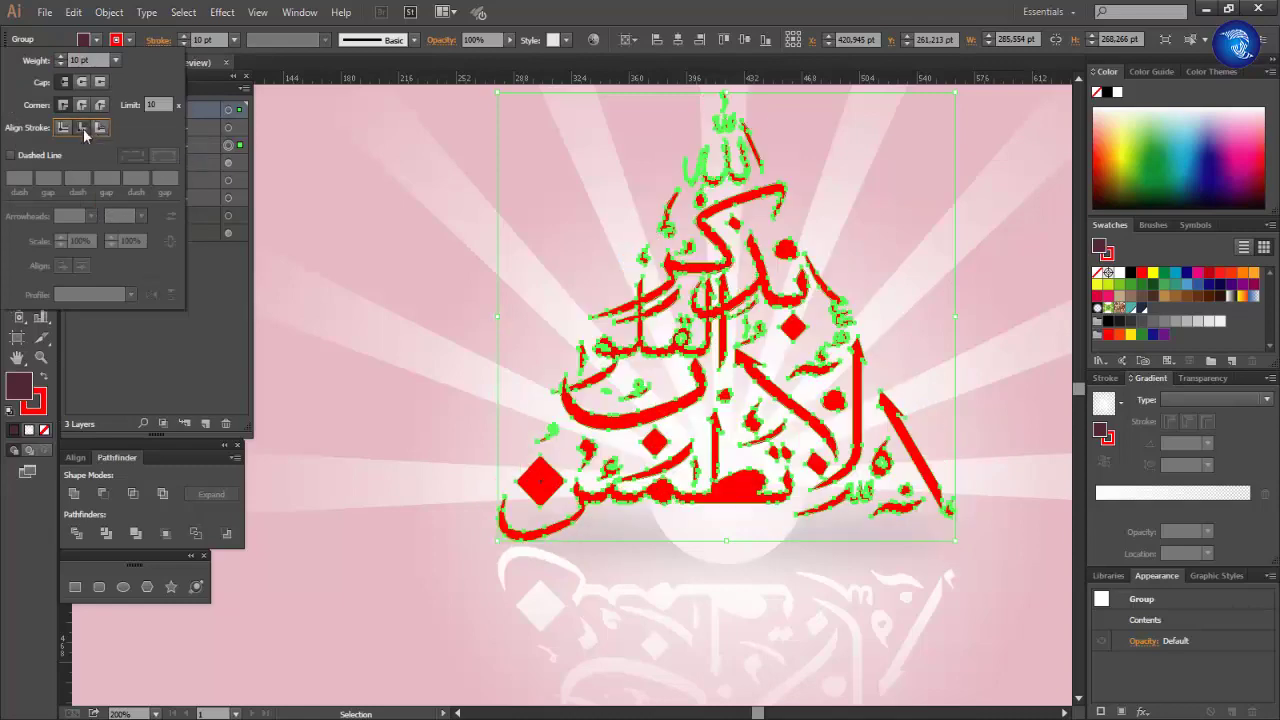
left_click(100, 127)
left_click(183, 43)
left_click(183, 43)
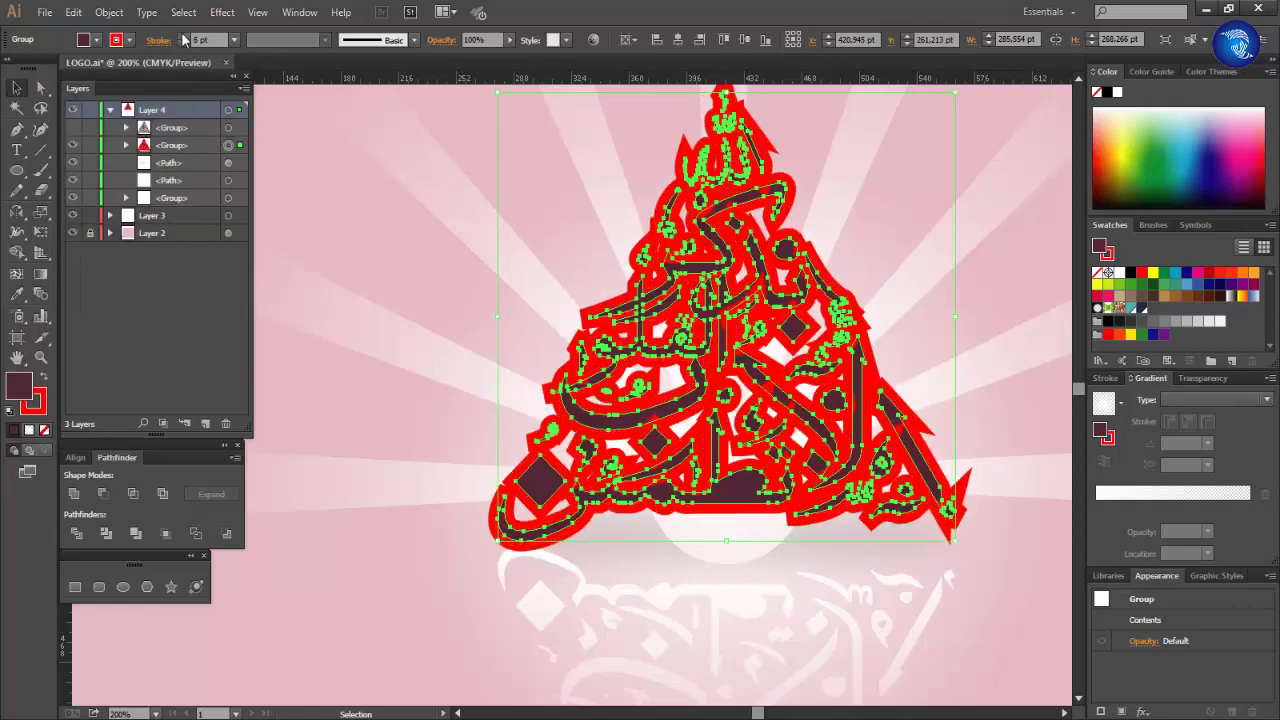
Expand the outlined calligraphy copy's fill and stroke, and unite the pieces into one compound shape
left_click(109, 12)
left_click(354, 396)
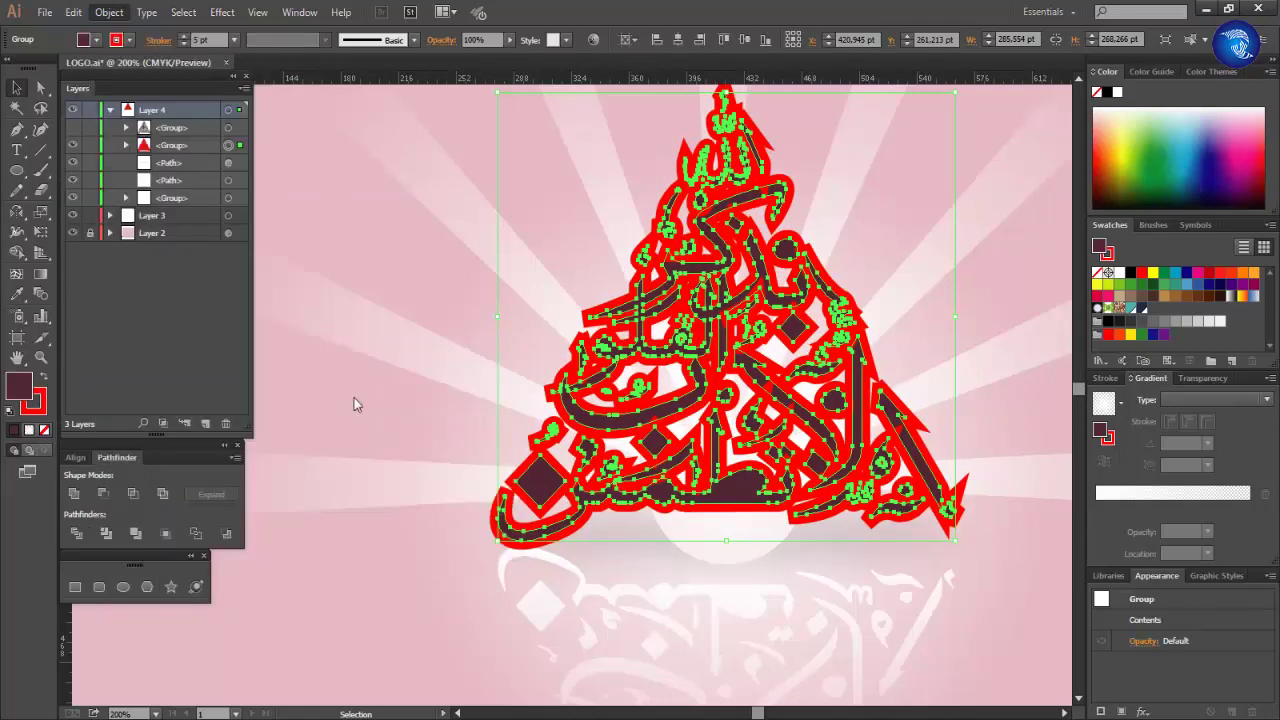
left_click(109, 12)
mouse_move(259, 358)
left_click(354, 397)
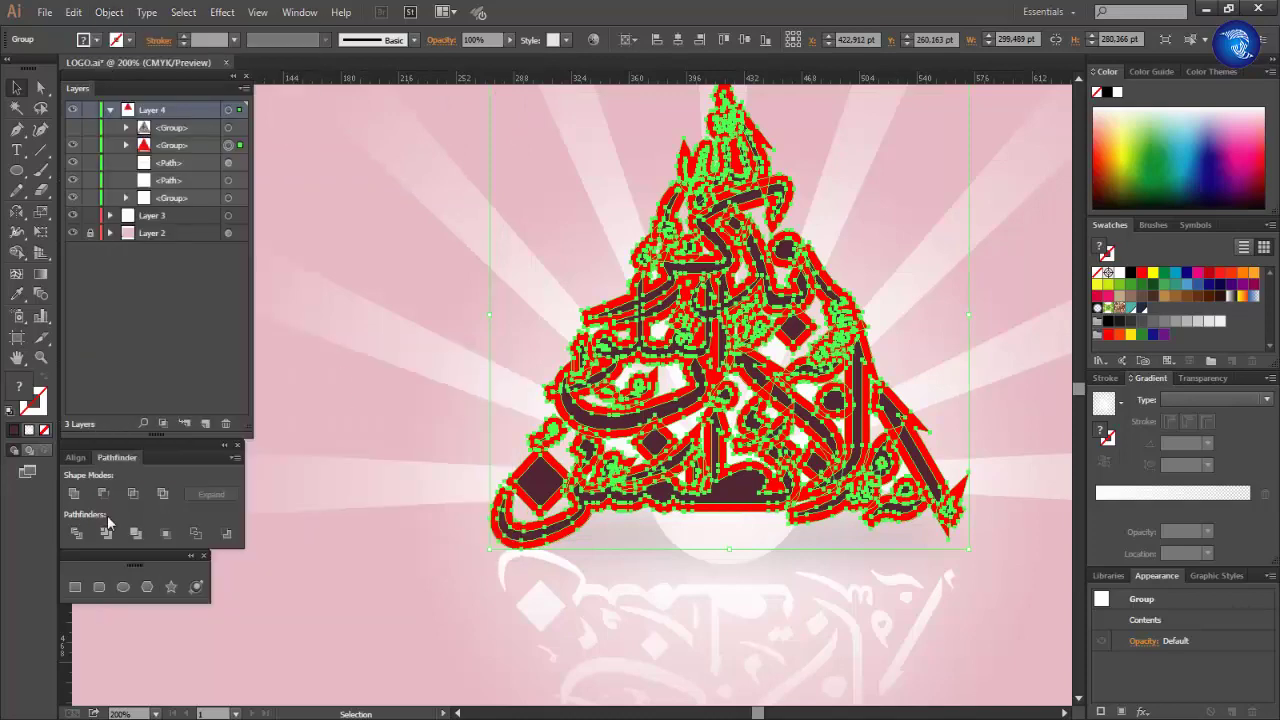
left_click(75, 494)
Fill the gaps inside the red outline shape with the Shape Builder tool
key("shift+m")
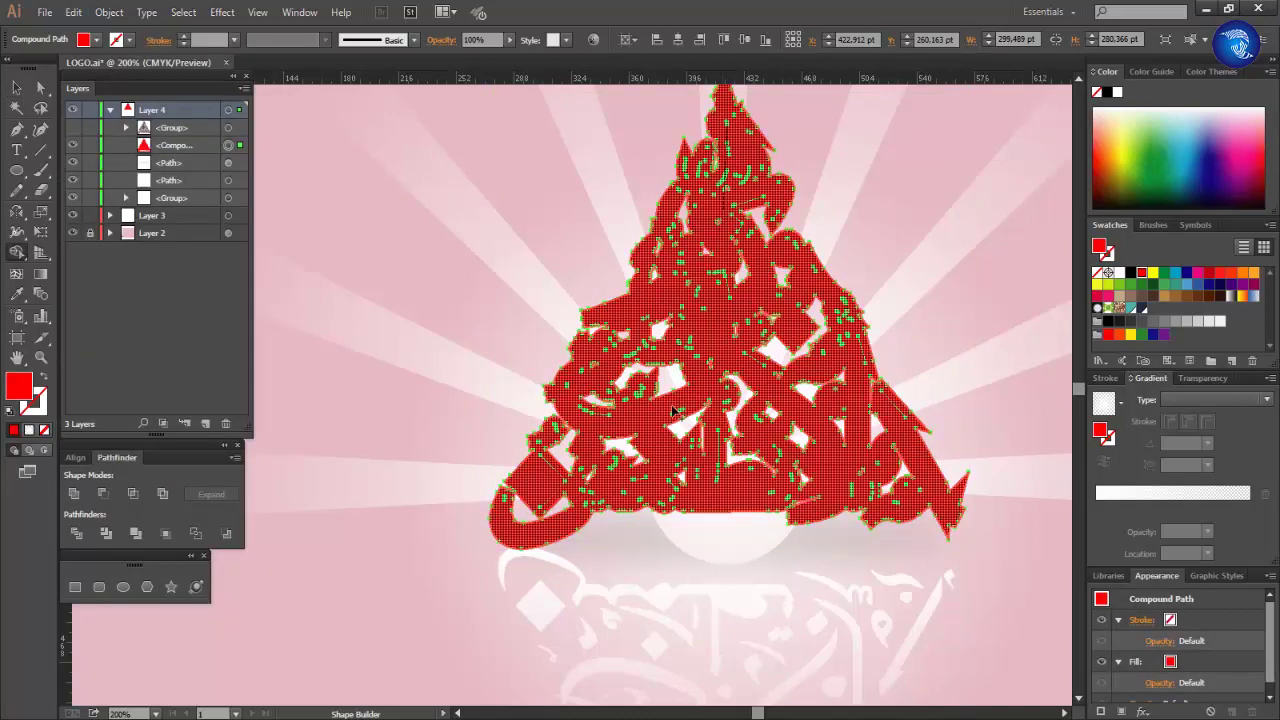
mouse_move(640, 345)
left_mouse_down()
mouse_move(648, 512)
mouse_move(810, 536)
mouse_move(898, 340)
left_mouse_up()
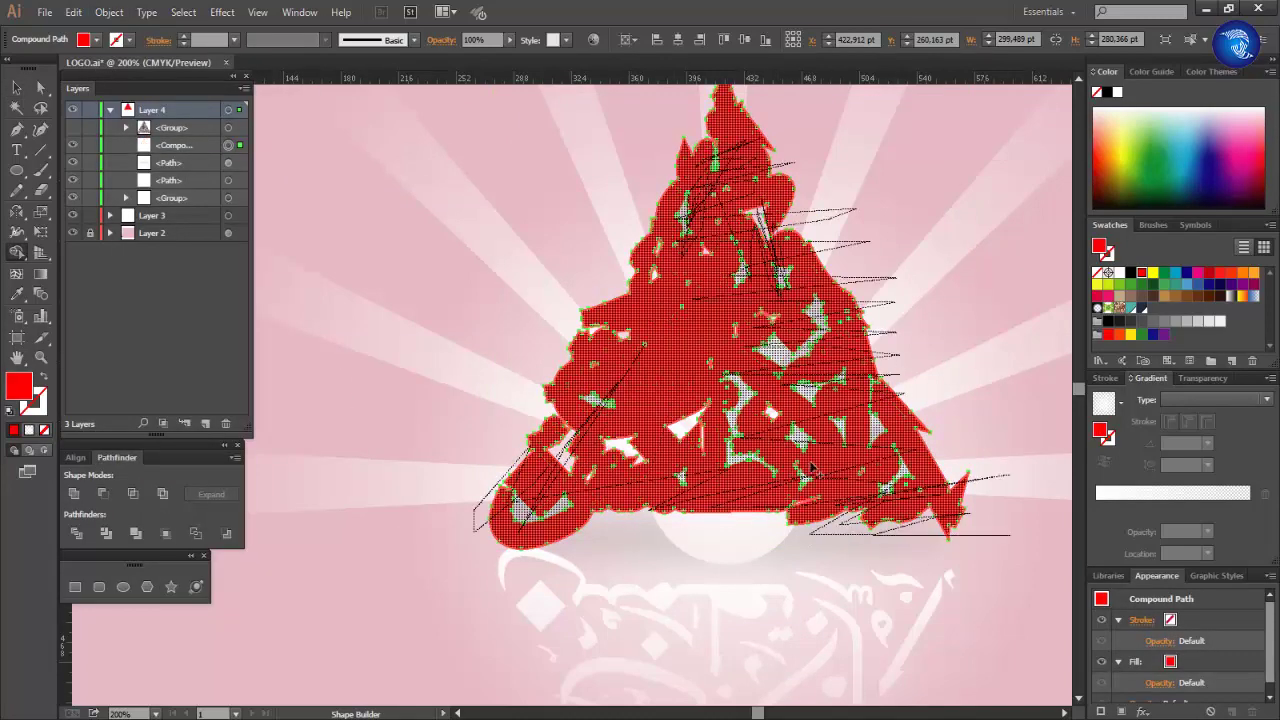
left_click_drag(684, 268, 763, 228)
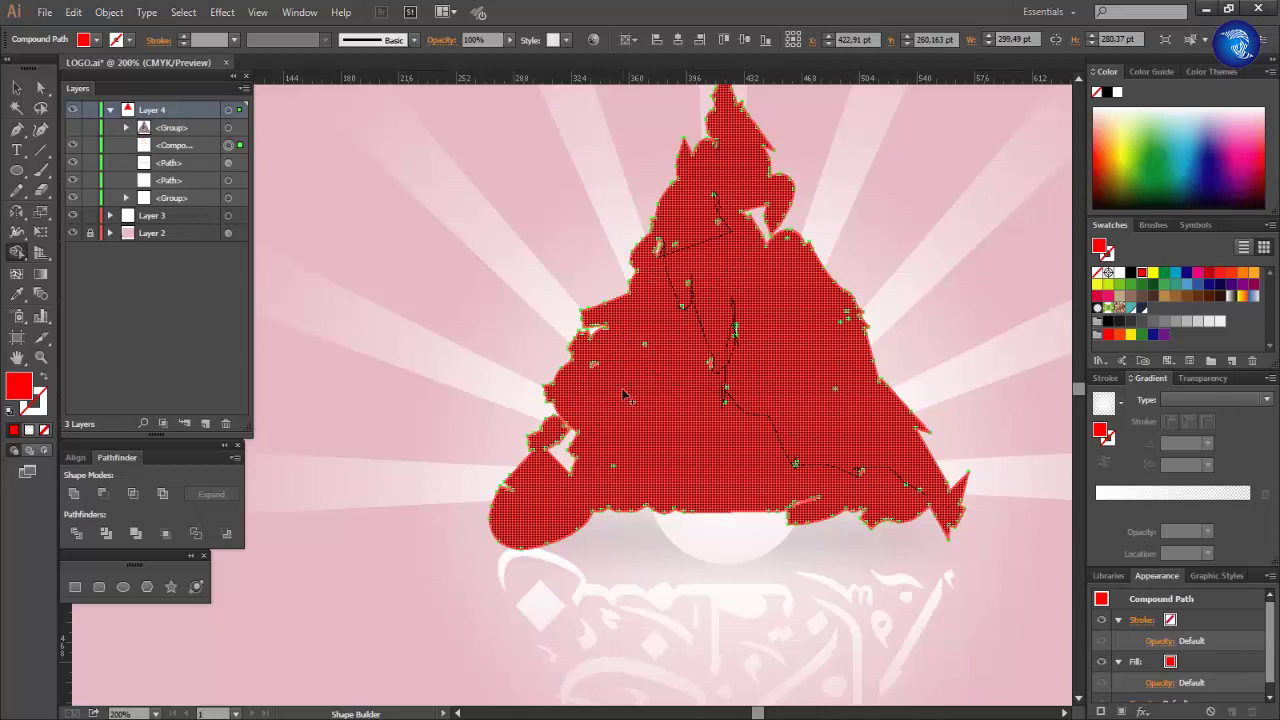
Show the original calligraphy again and recolour the red backing shape with the light pink sampled from the palette hexagons
left_click(17, 88)
left_click(740, 462)
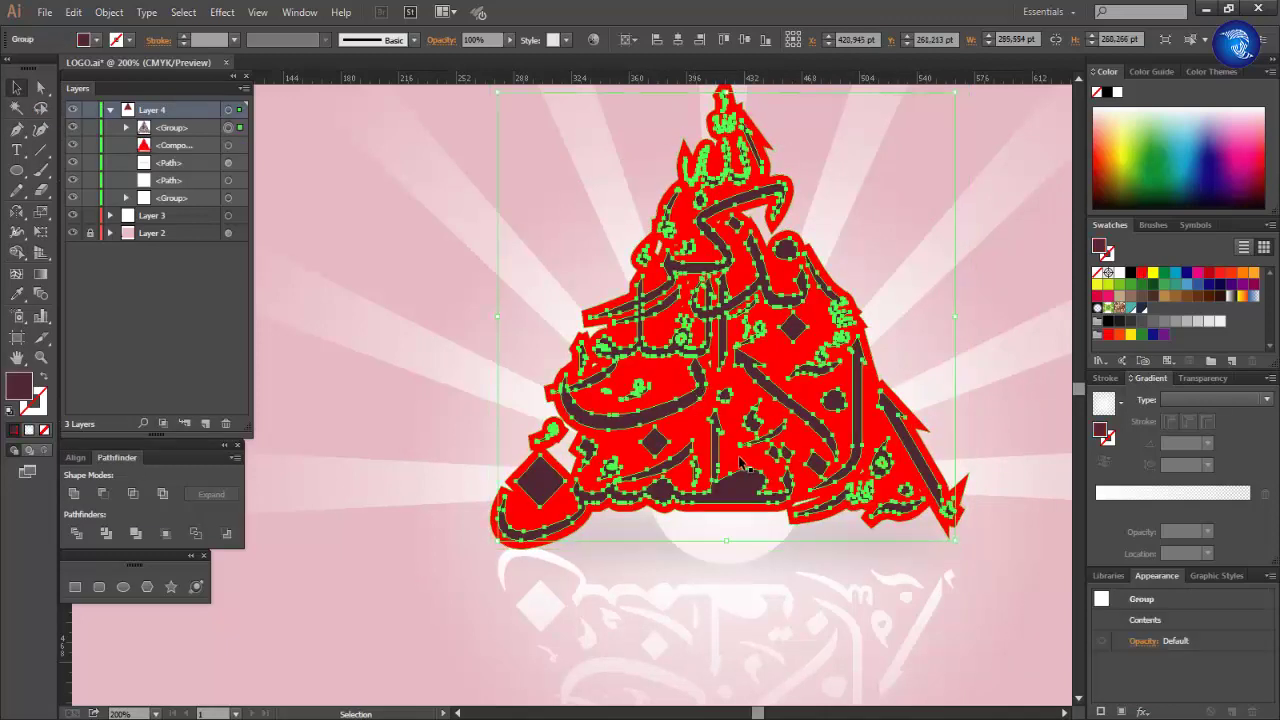
key("ctrl+shift+a")
key("ctrl+1")
left_click(687, 366)
key("i")
left_click(300, 628)
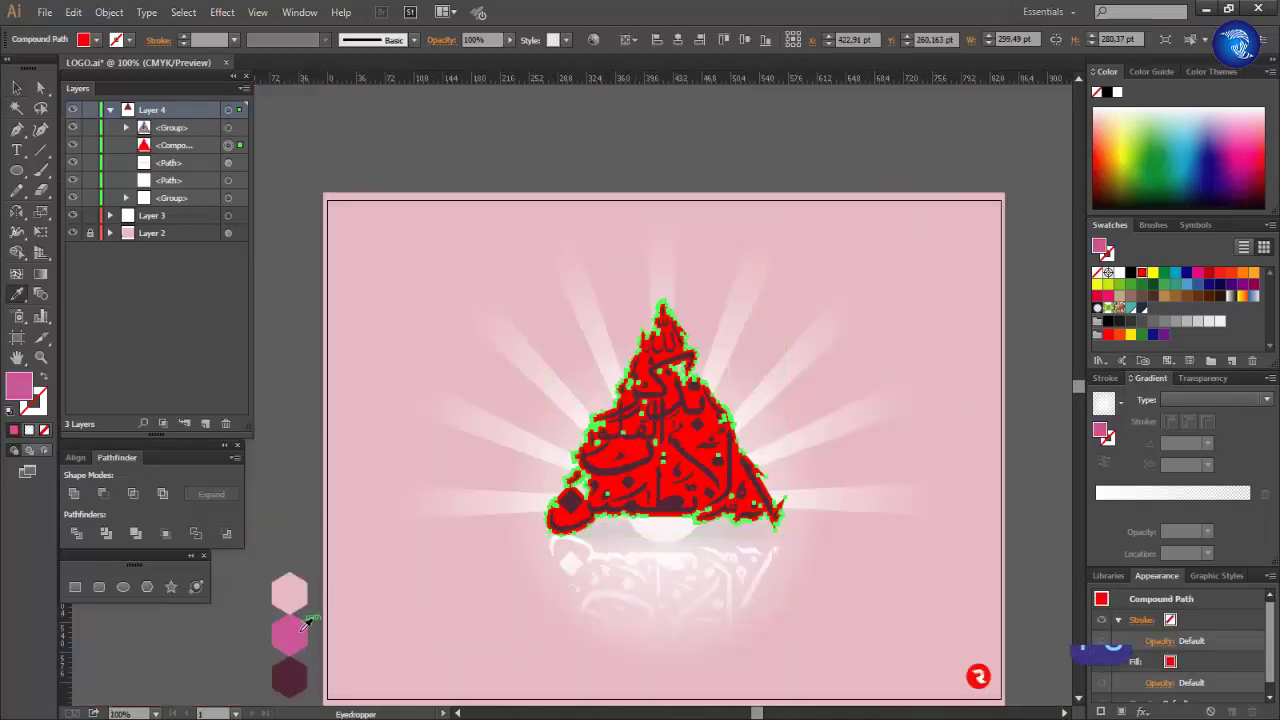
key("v")
left_click(871, 529)
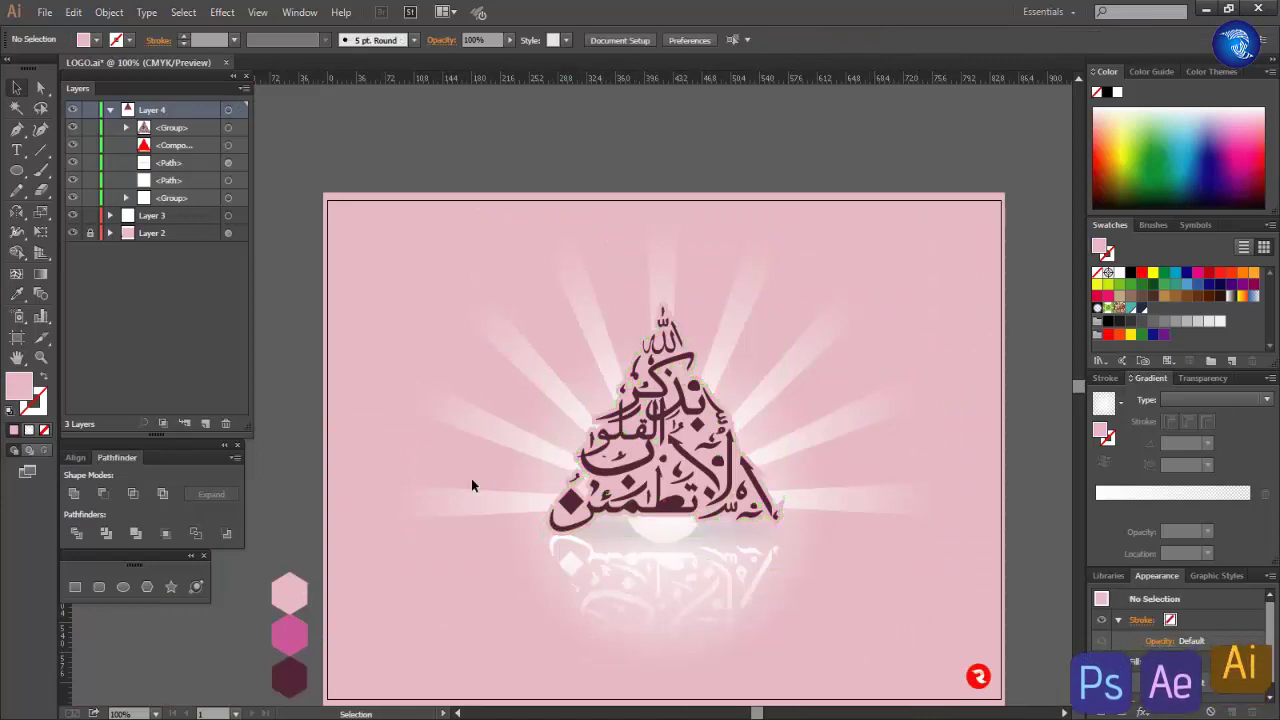
Delete the light pink backing shape behind the calligraphy
key("ctrl+equal")
left_click(741, 588)
key("Delete")
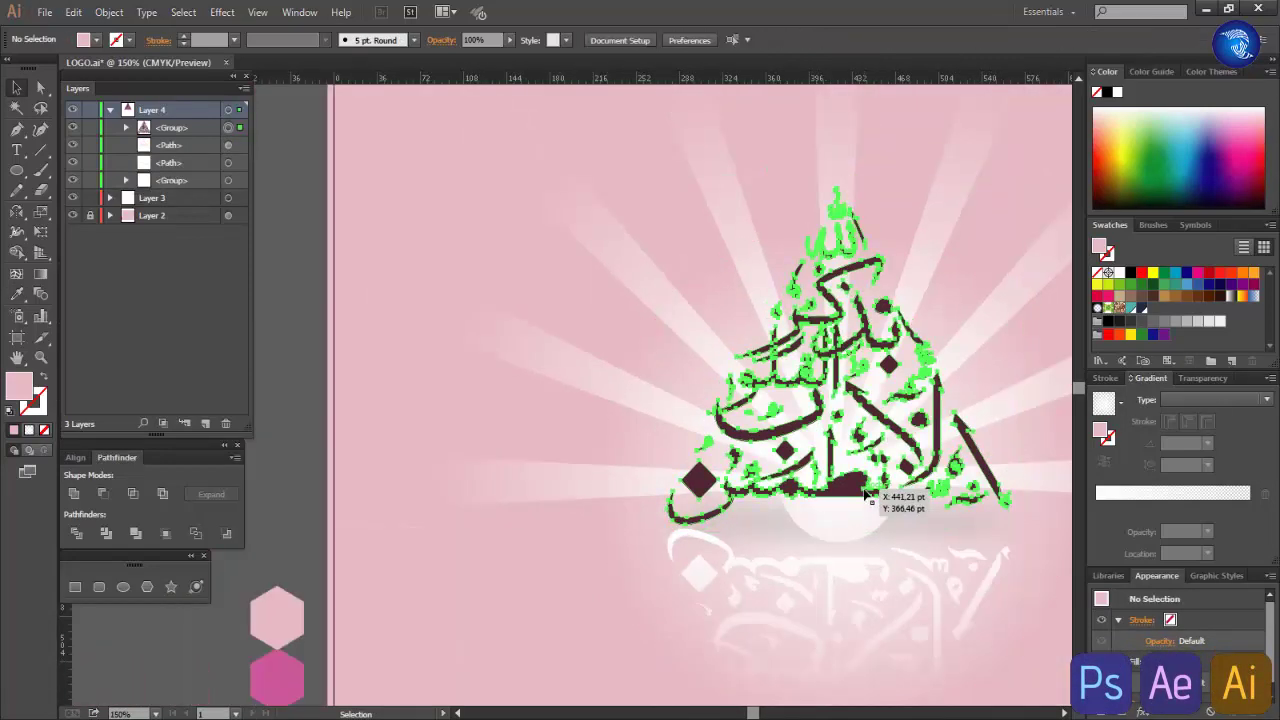
Give the calligraphy group a white 1 pt stroke
left_click(866, 494)
left_click(157, 40)
left_click(128, 40)
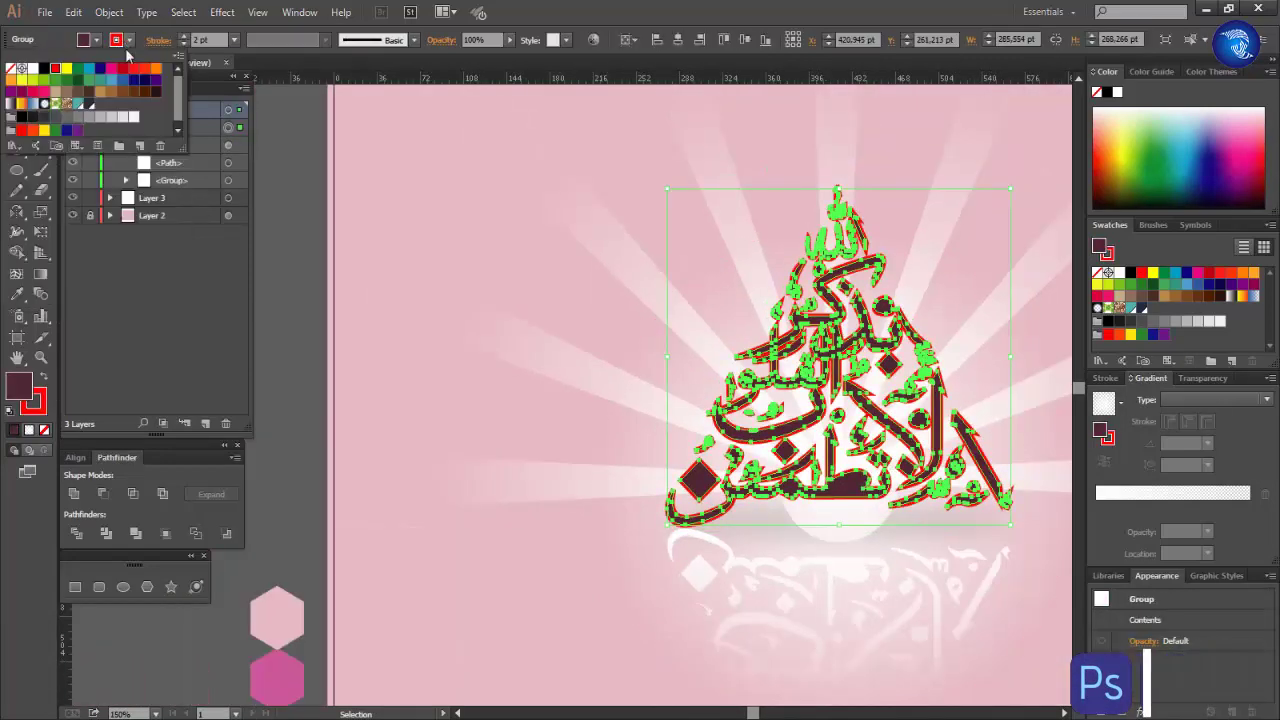
left_click(10, 68)
left_click(234, 40)
left_click(314, 283)
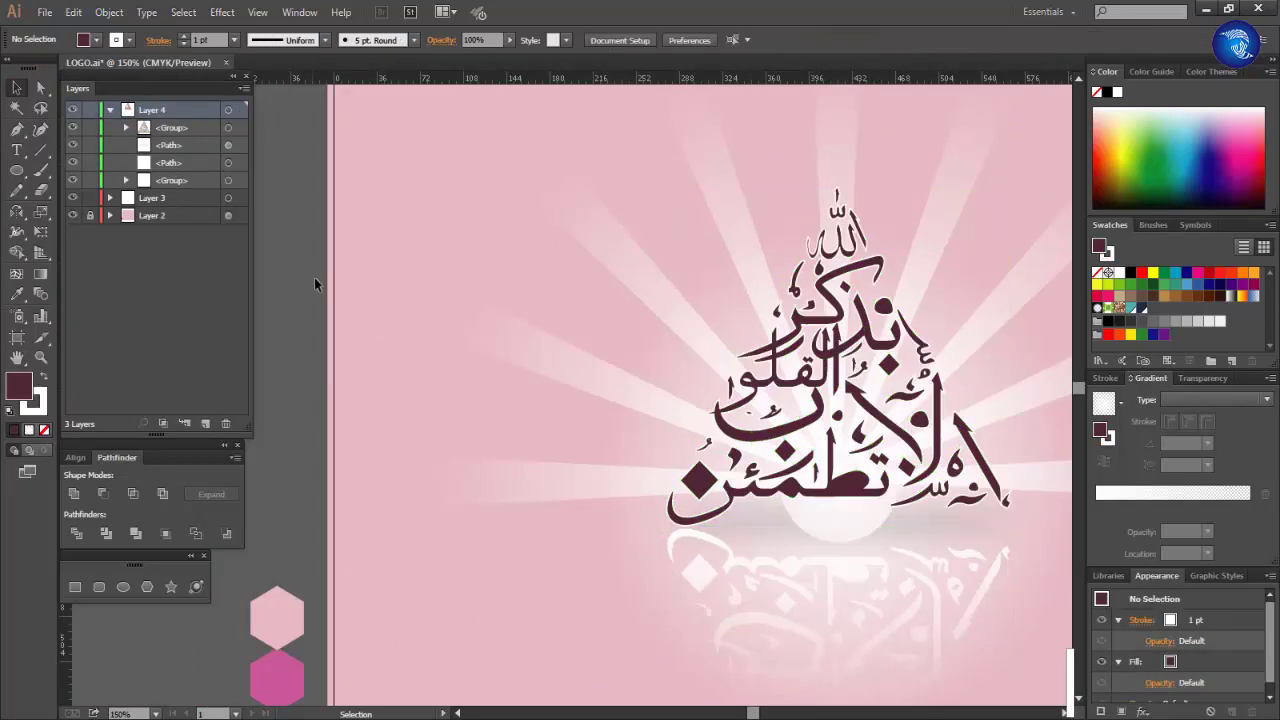
Unlock Layer 2 and build a radial gradient from light pink to darker pink, using new swatches made from the two palette hexagons
scroll(314, 277, "down", 3)
scroll(757, 420, "up", 2)
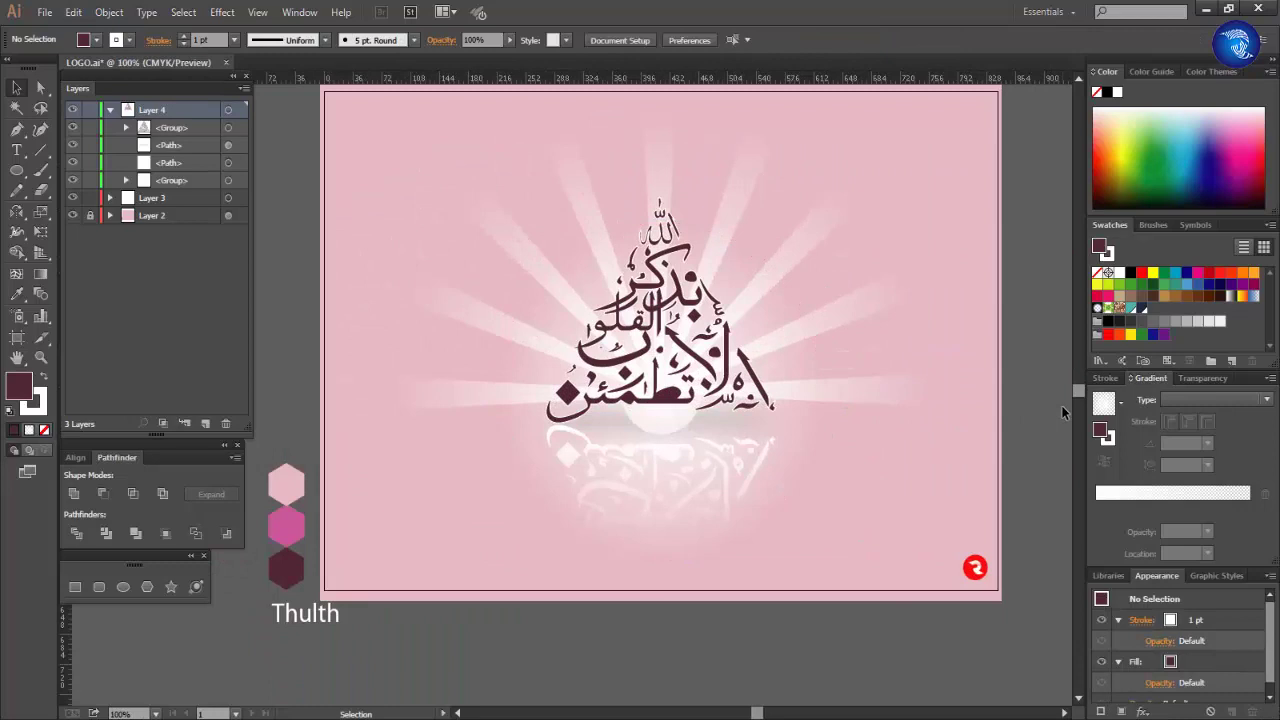
scroll(1061, 405, "up", 1)
scroll(1061, 405, "up", 1)
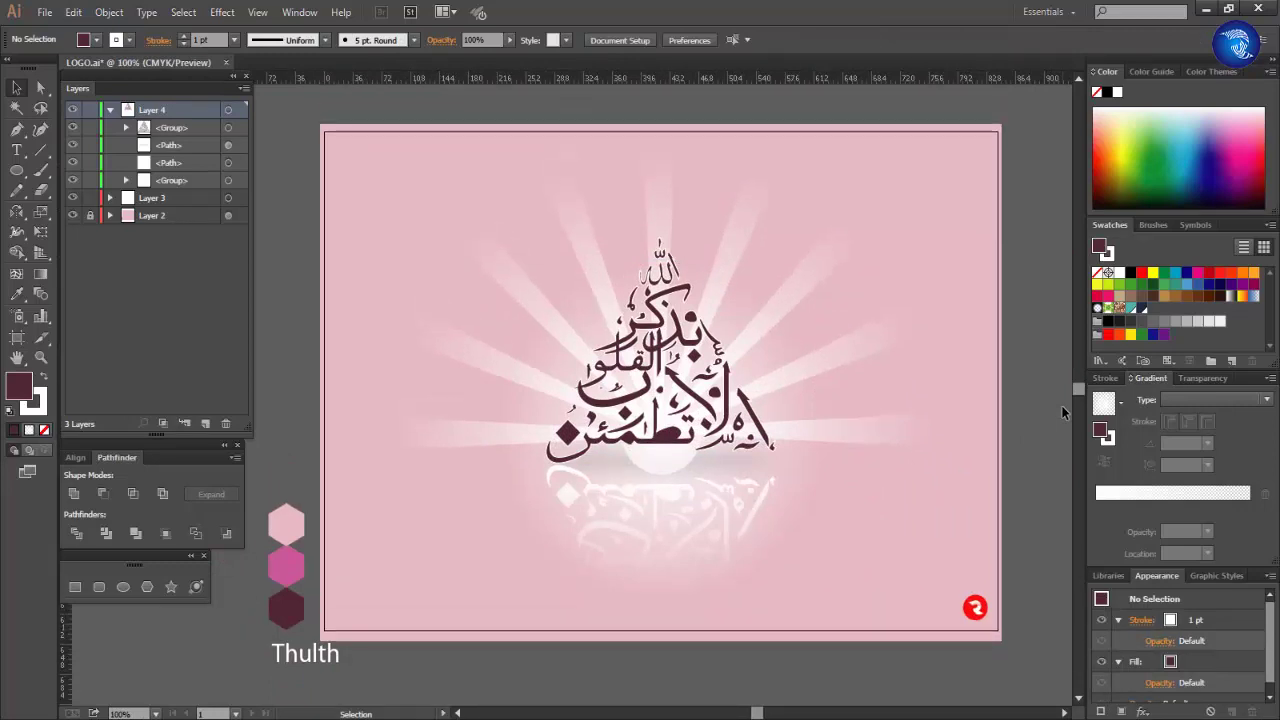
left_click(89, 215)
left_click_drag(255, 580, 310, 495)
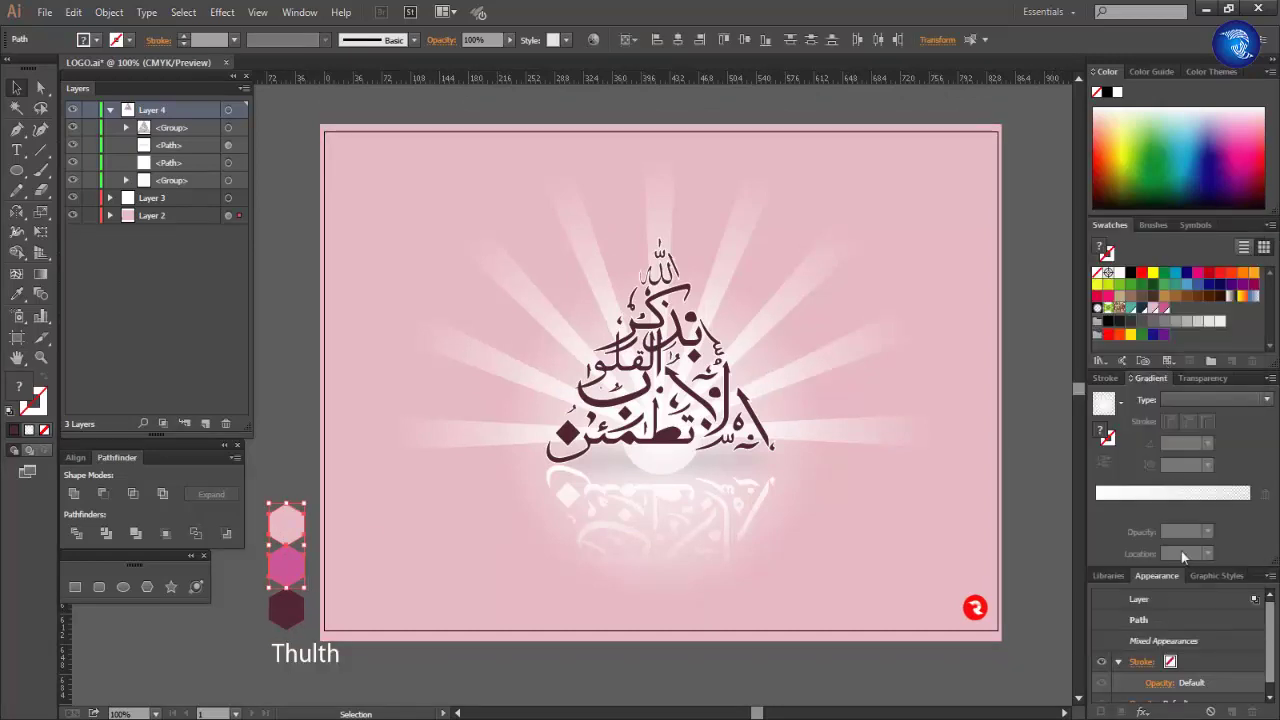
key("ctrl+shift+a")
left_click(1143, 493)
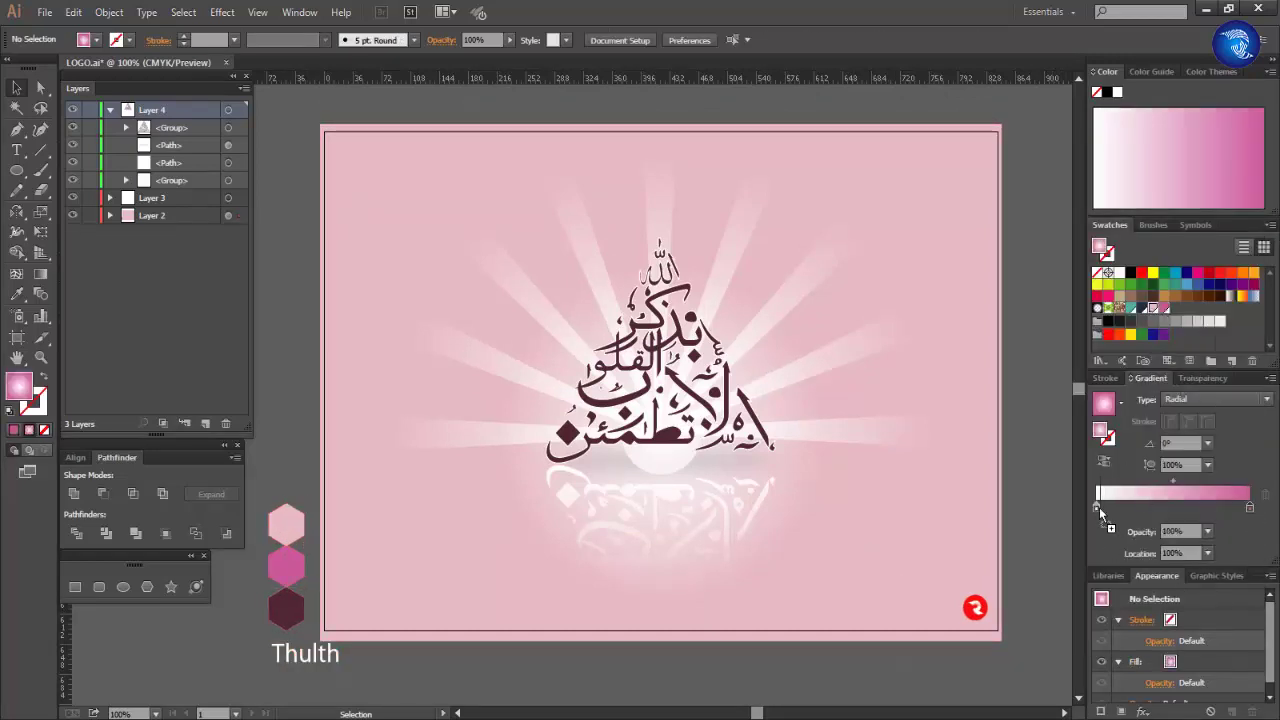
left_click(1097, 507)
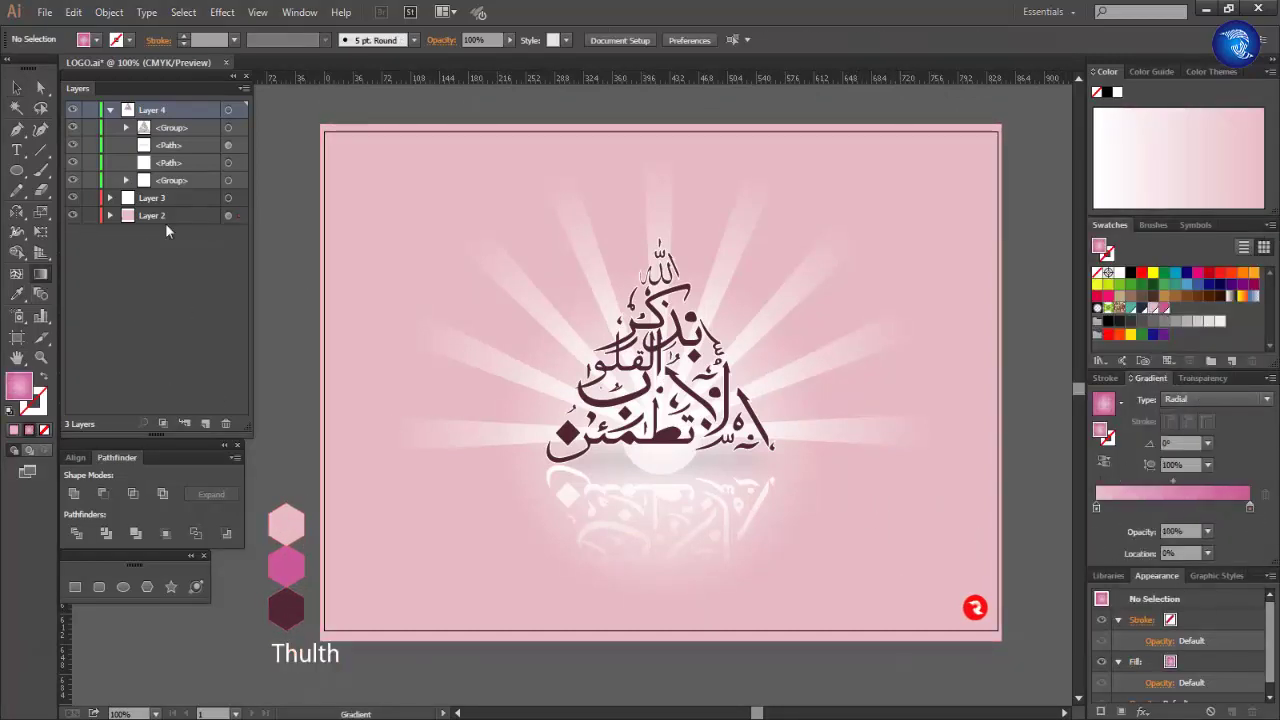
Apply the radial pink gradient to the background rectangle in Layer 2 and extend its outer end further beyond the artboard
left_click(110, 215)
left_click(217, 406)
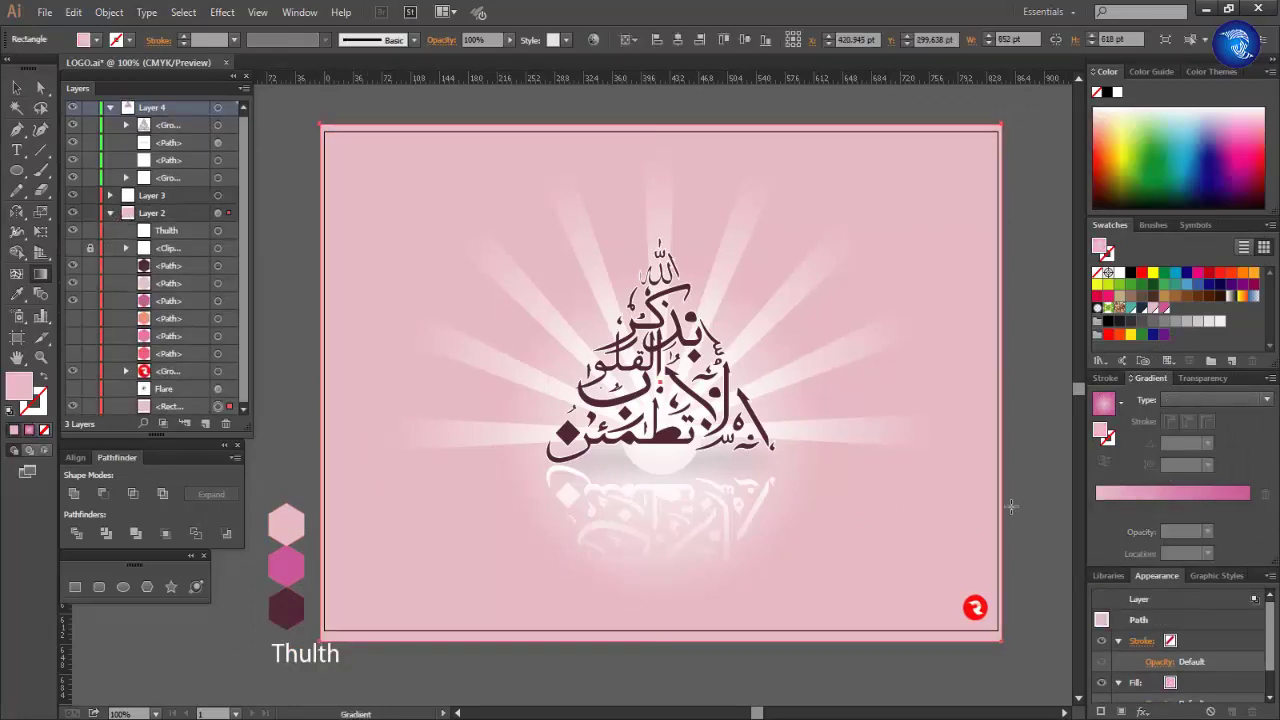
left_click(1170, 493)
scroll(911, 401, "down", 2)
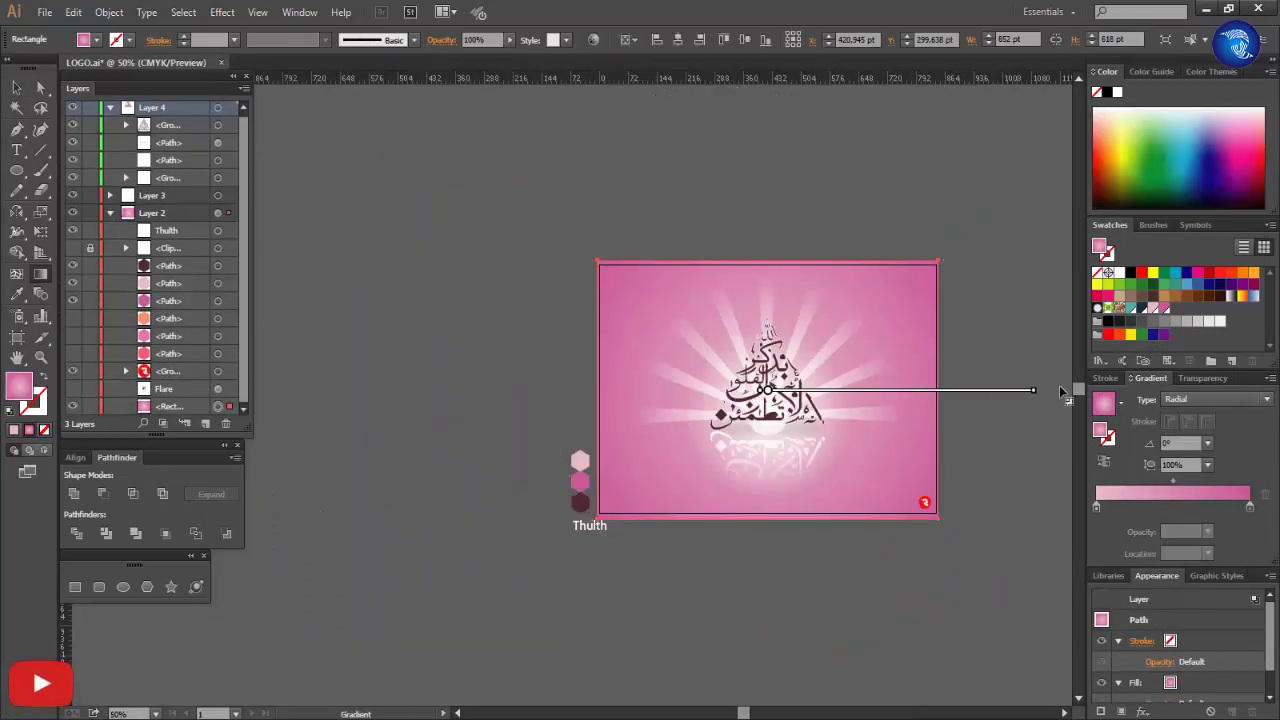
left_click_drag(1006, 391, 1080, 391)
key("v")
left_click(788, 193)
scroll(751, 521, "up", 2)
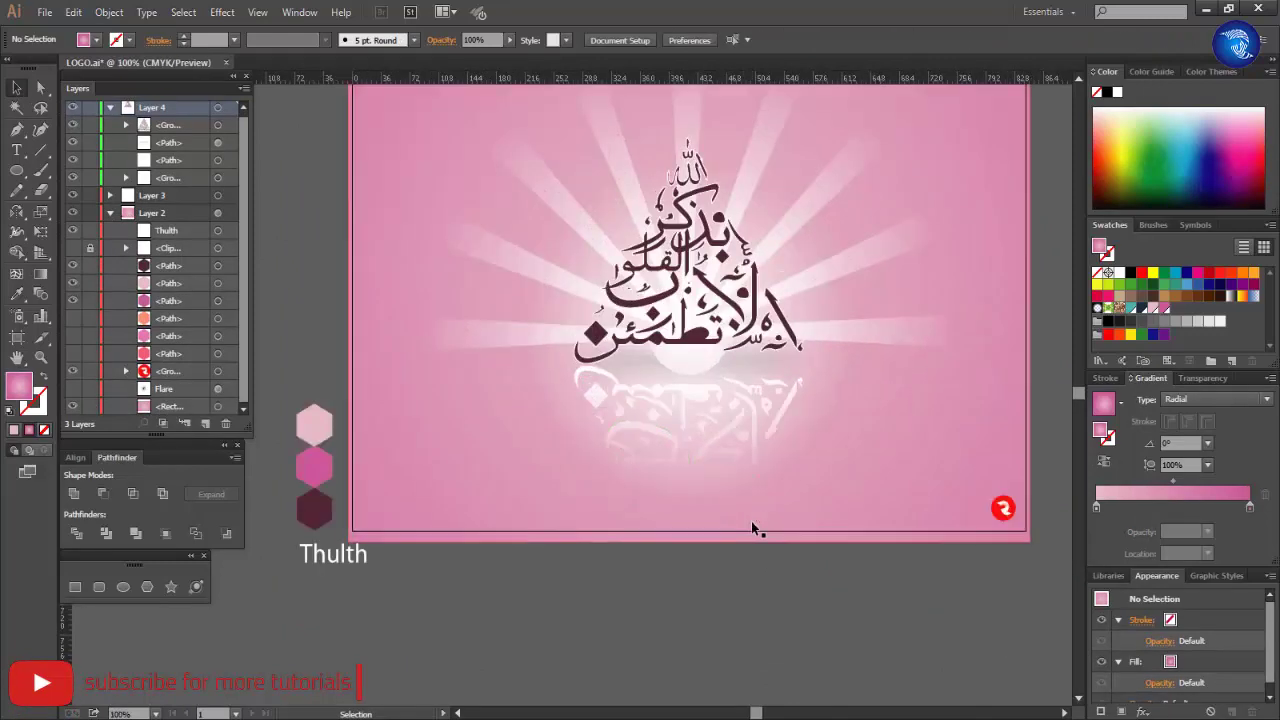
scroll(762, 601, "up", 2)
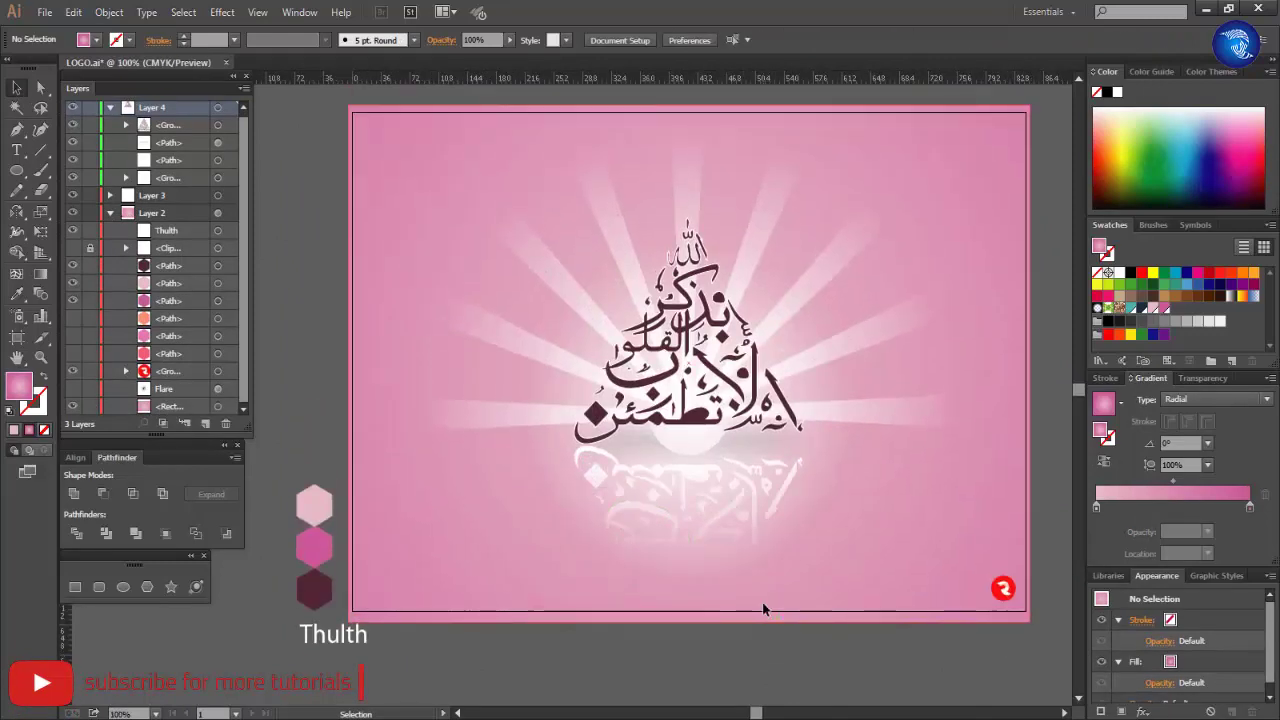
Redraw the reflection's linear gradient downward over a shorter distance so the mirrored calligraphy fades out sooner
left_click(765, 526)
key("g")
left_click_drag(691, 449, 692, 553)
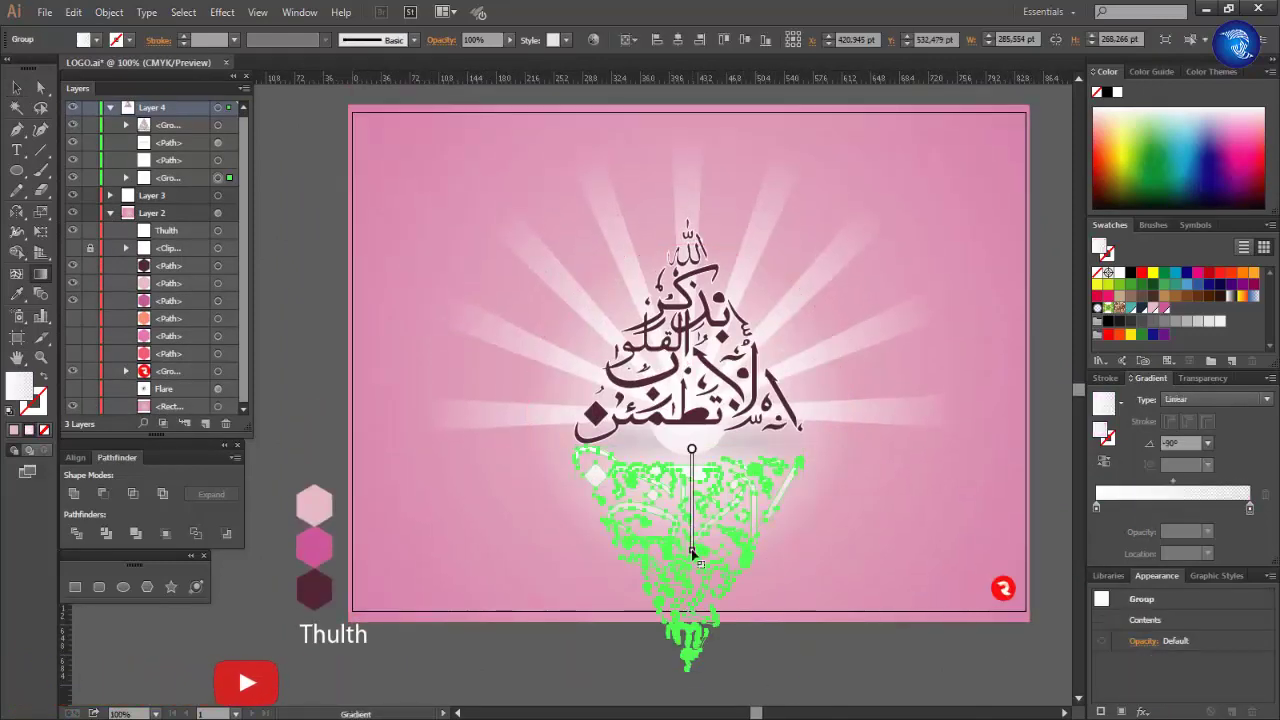
key("v")
left_click(1045, 633)
scroll(1010, 626, "down", 1)
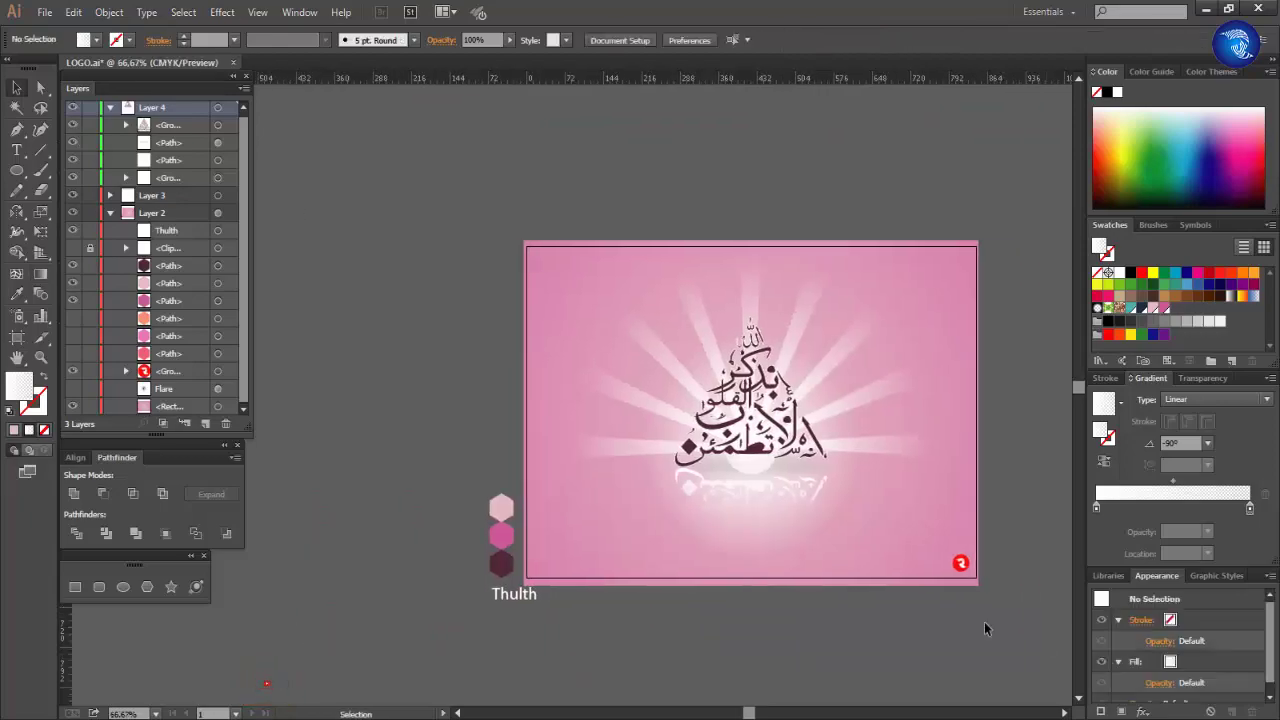
scroll(969, 625, "up", 1)
scroll(969, 618, "up", 1)
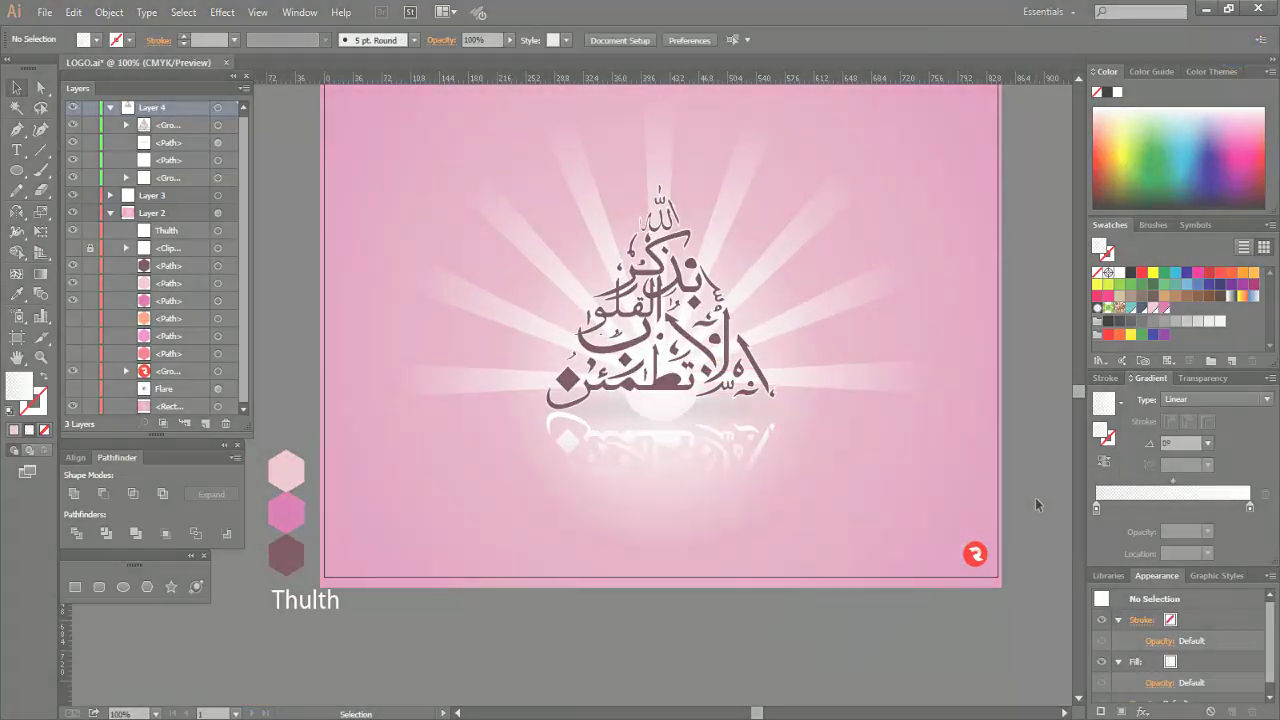